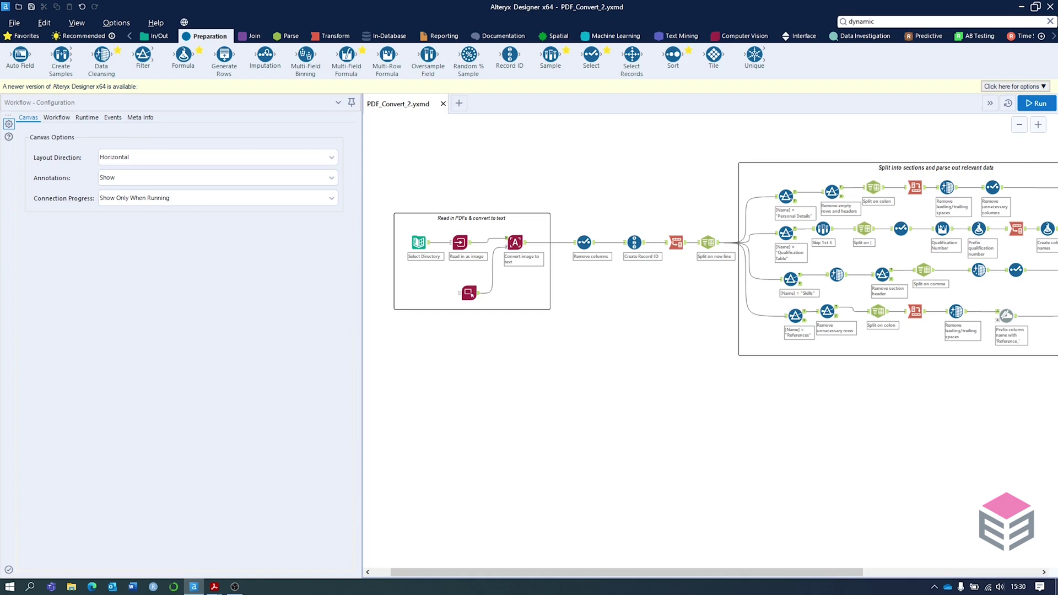
# Switch to Adobe Acrobat Reader and examine the Details, Qualifications, Skills and References sections of CV Demo 1.pdf
pyautogui.moveTo(214, 587)
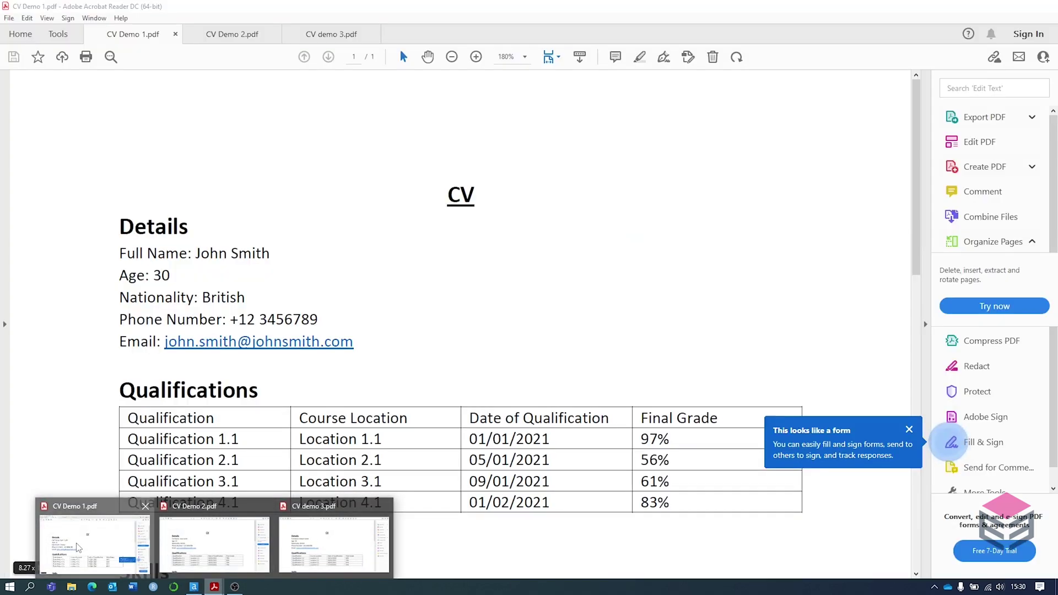
pyautogui.click(78, 547)
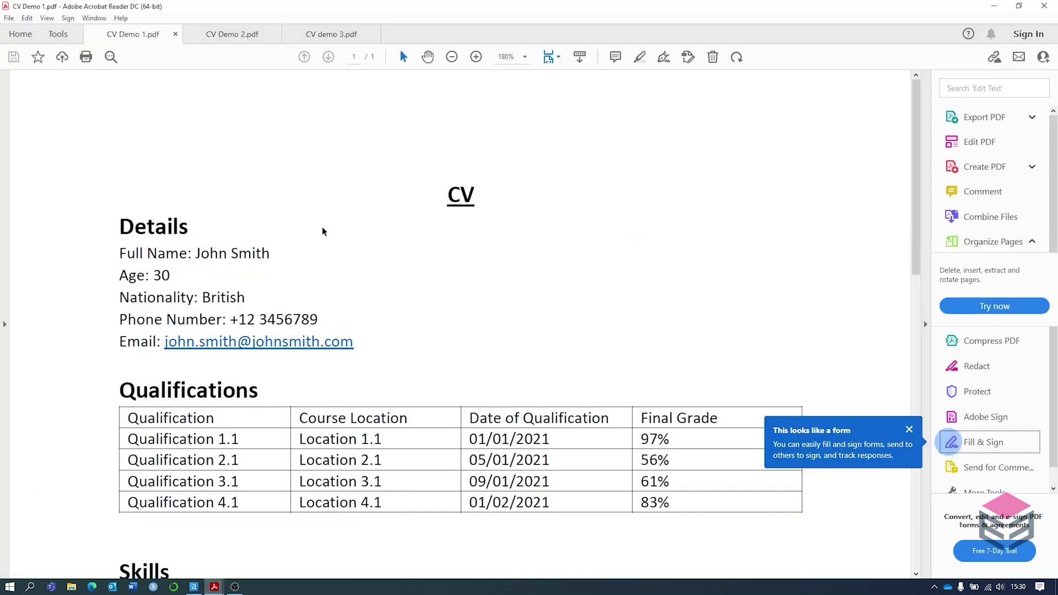
pyautogui.moveTo(114, 223); pyautogui.dragTo(374, 335)
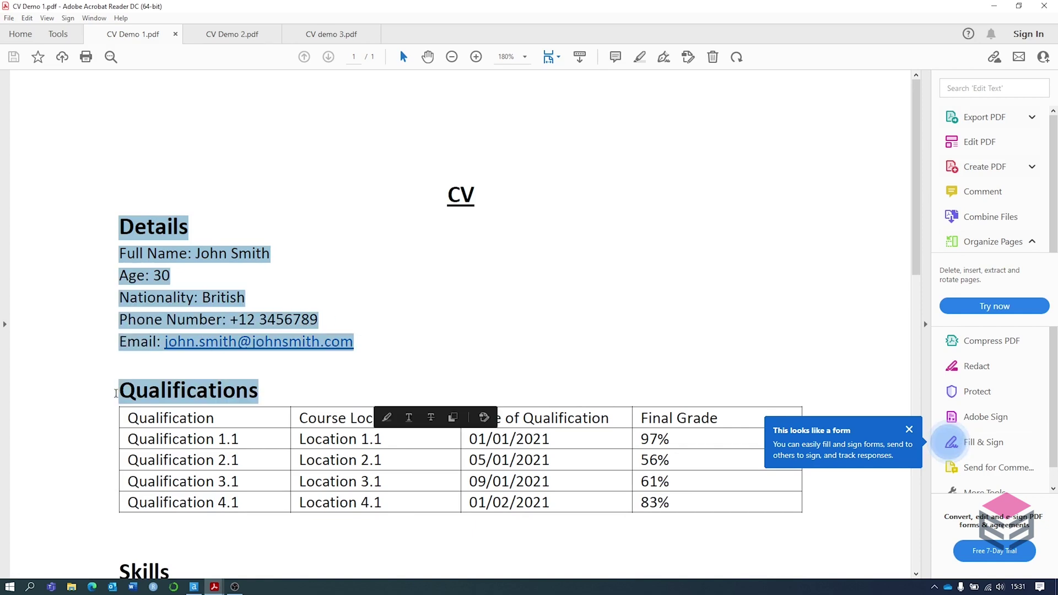
pyautogui.click(121, 393)
pyautogui.scroll(-3, 249, 397)
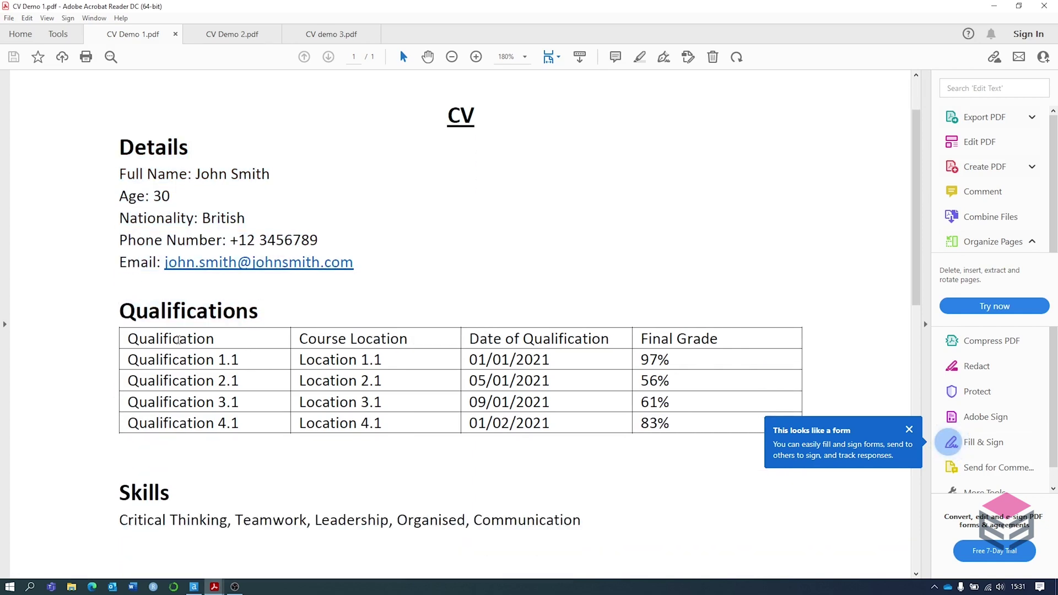
pyautogui.moveTo(128, 338); pyautogui.dragTo(610, 341)
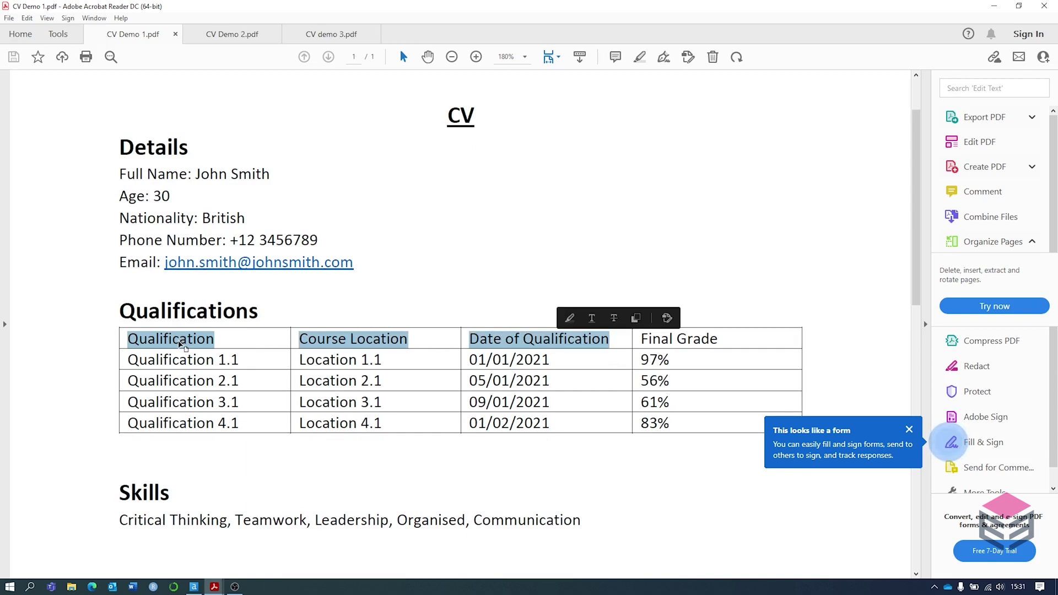
pyautogui.click(180, 341)
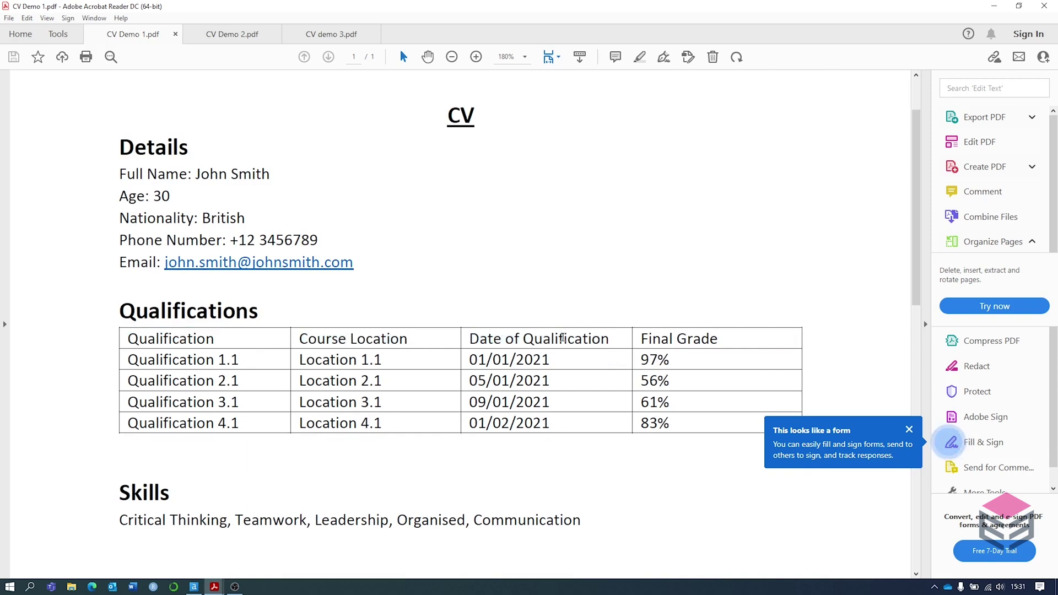
pyautogui.click(519, 339)
pyautogui.scroll(-2, 231, 371)
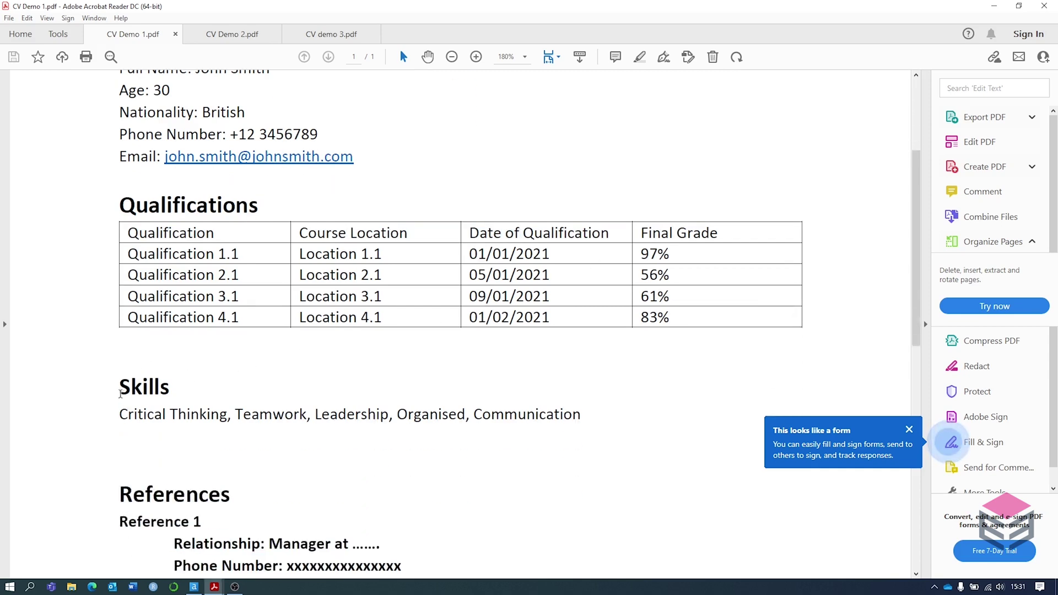
pyautogui.moveTo(117, 387); pyautogui.dragTo(456, 421)
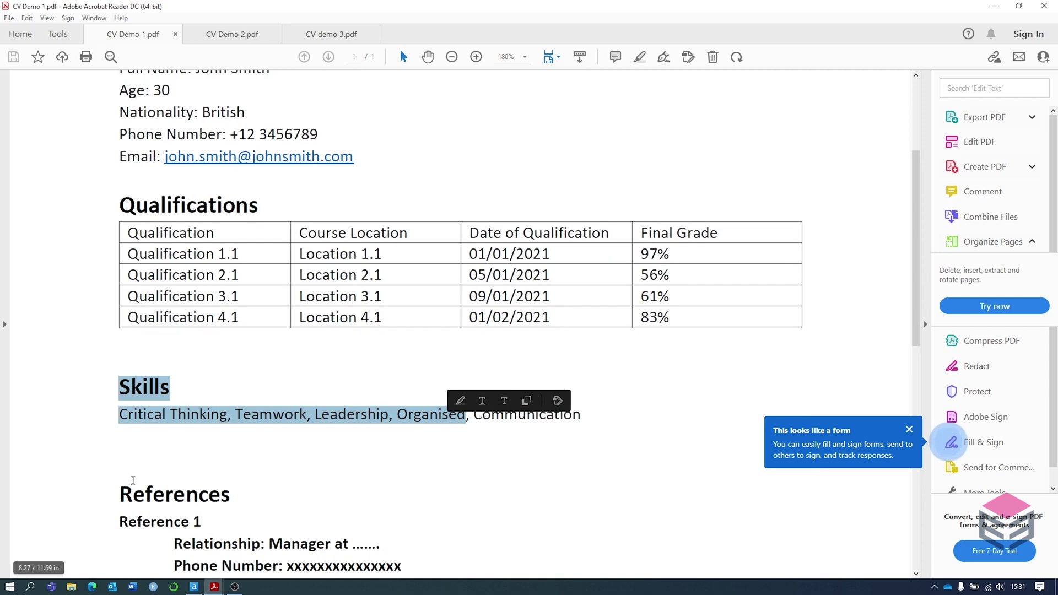
pyautogui.scroll(-2, 150, 410)
pyautogui.moveTo(118, 412); pyautogui.dragTo(395, 481)
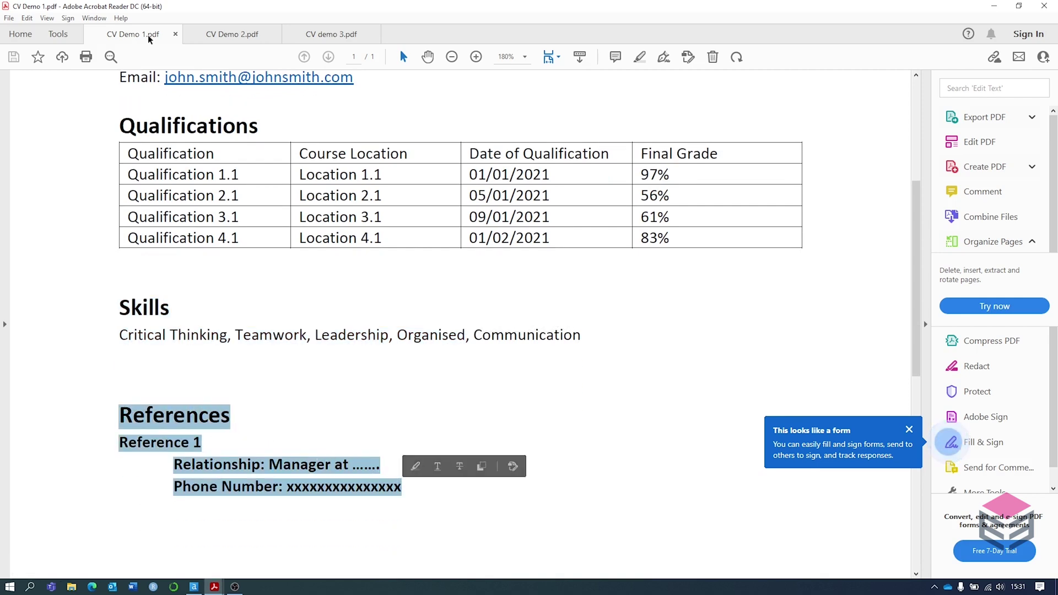
# Compare the layouts of CV Demo 1.pdf, CV Demo 2.pdf and CV demo 3.pdf
pyautogui.click(221, 34)
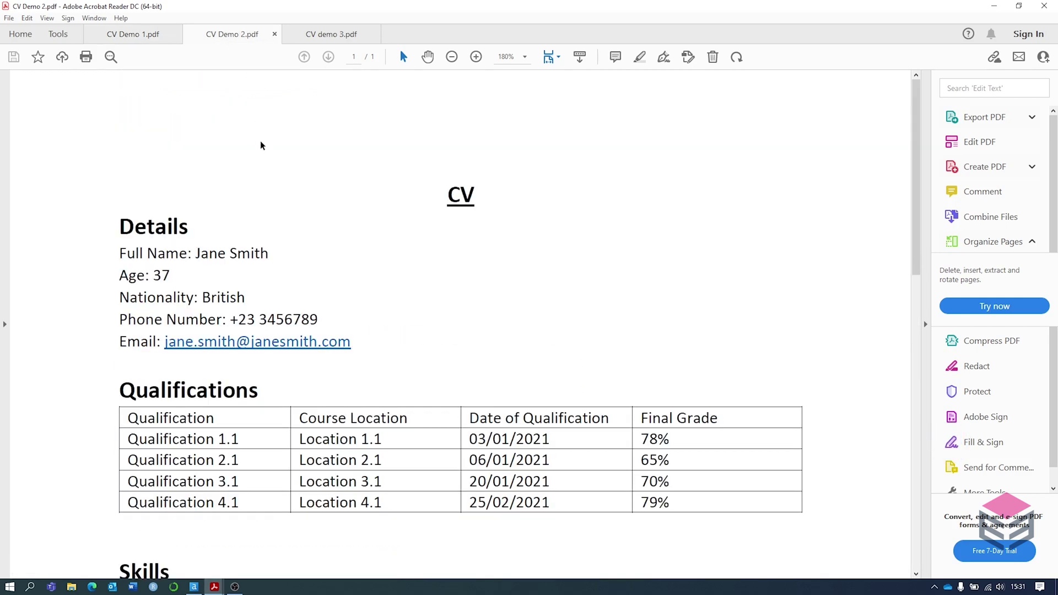
pyautogui.click(338, 41)
pyautogui.click(246, 41)
pyautogui.click(135, 36)
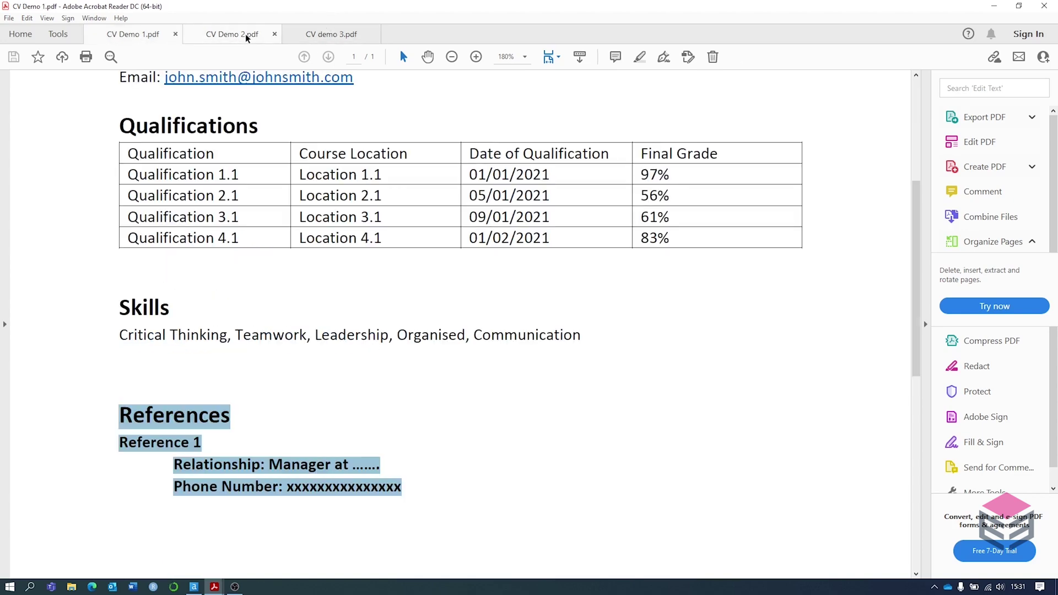
pyautogui.click(257, 37)
pyautogui.click(320, 37)
pyautogui.click(222, 35)
pyautogui.click(144, 35)
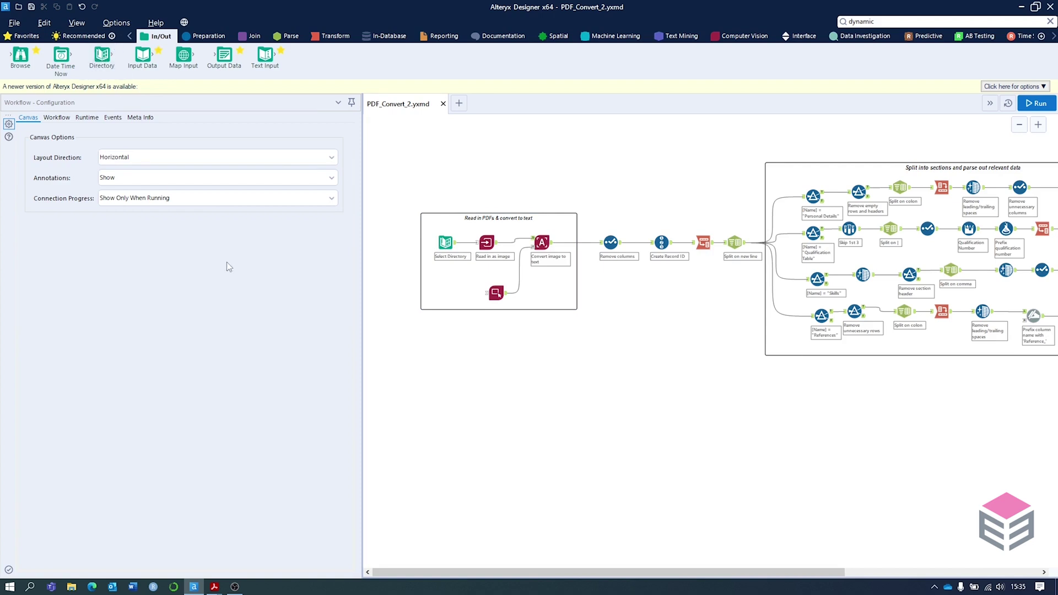
# In the Image Input tool of Alteryx Designer, choose FullPath as the file path field and check the BLOB column name
pyautogui.click(451, 248)
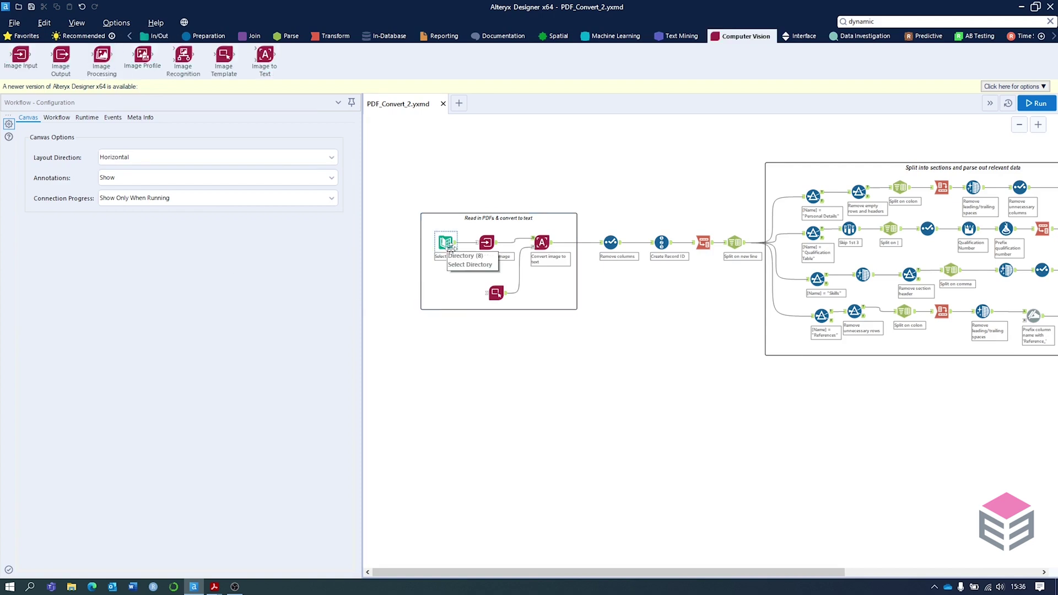
pyautogui.click(495, 291)
pyautogui.click(543, 245)
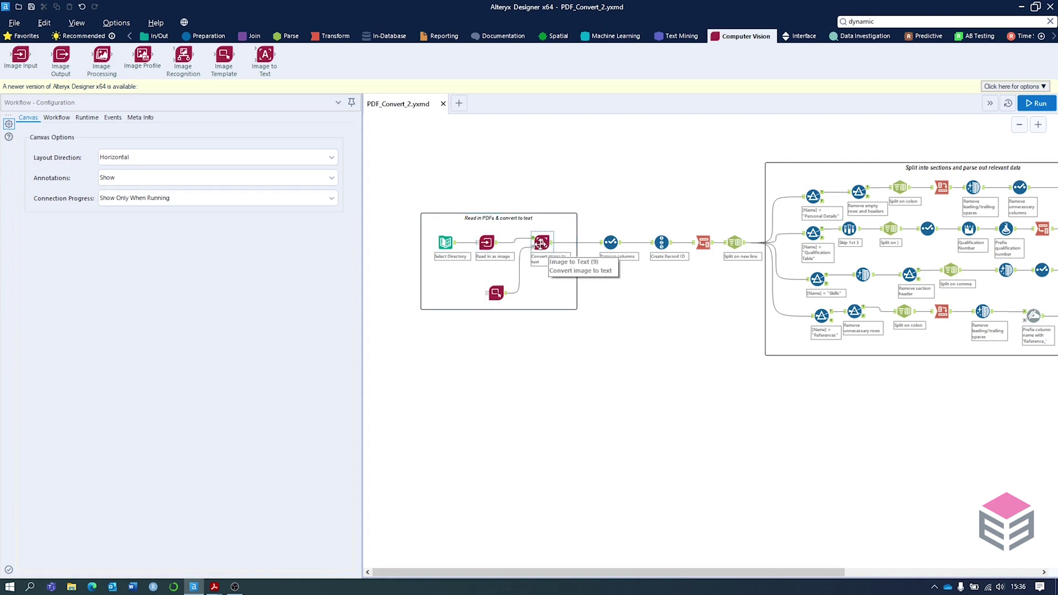
pyautogui.click(486, 242)
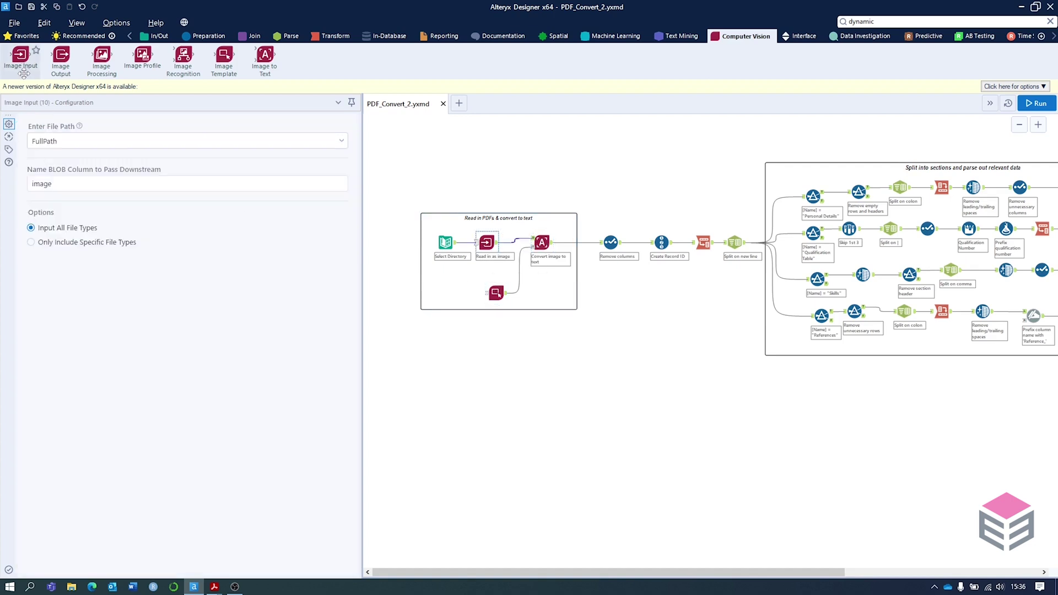
pyautogui.click(61, 141)
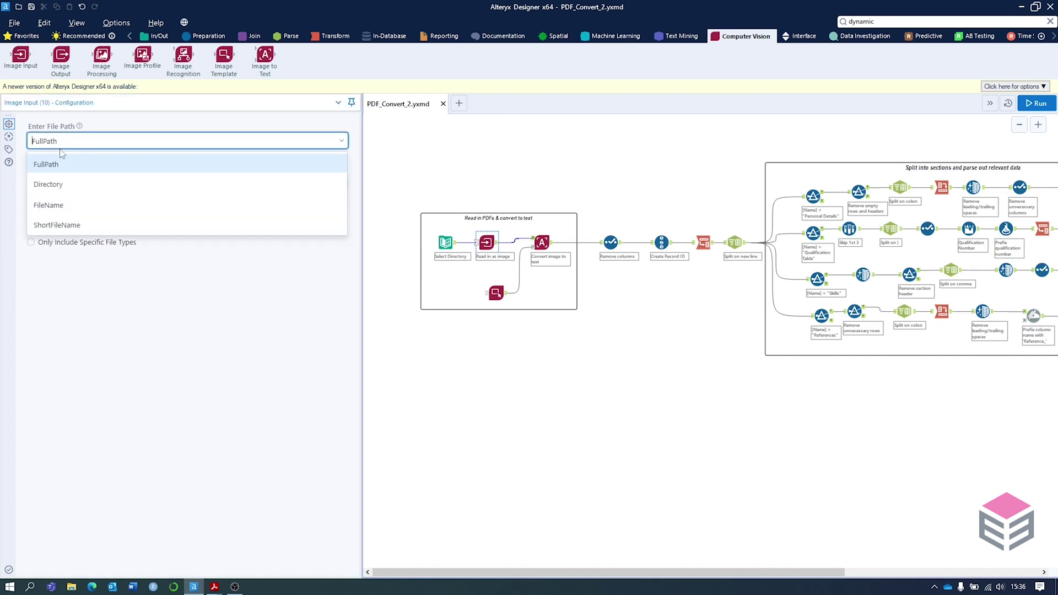
pyautogui.click(83, 164)
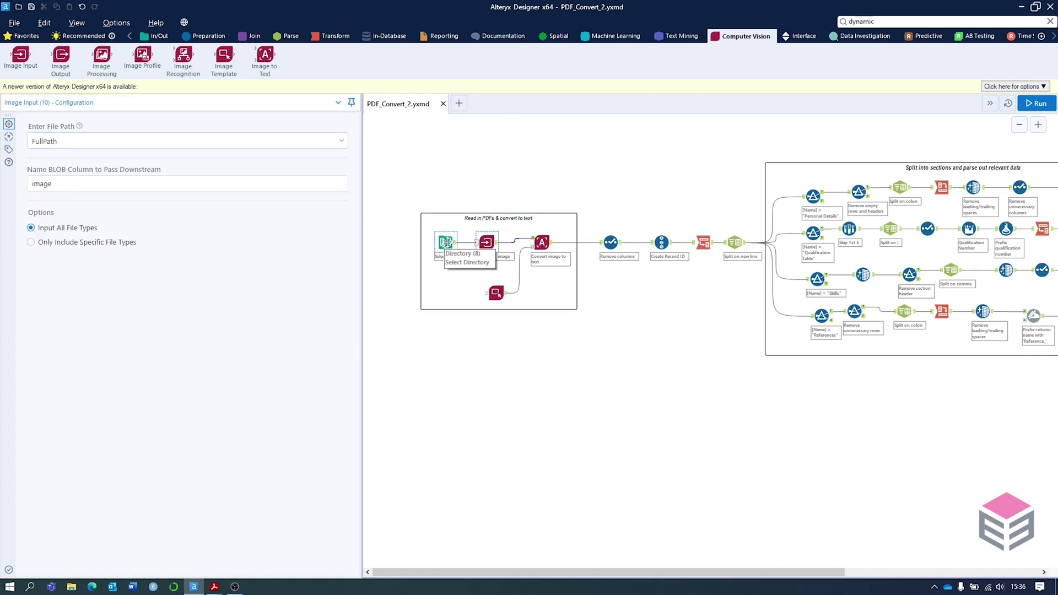
pyautogui.moveTo(73, 185); pyautogui.dragTo(24, 189)
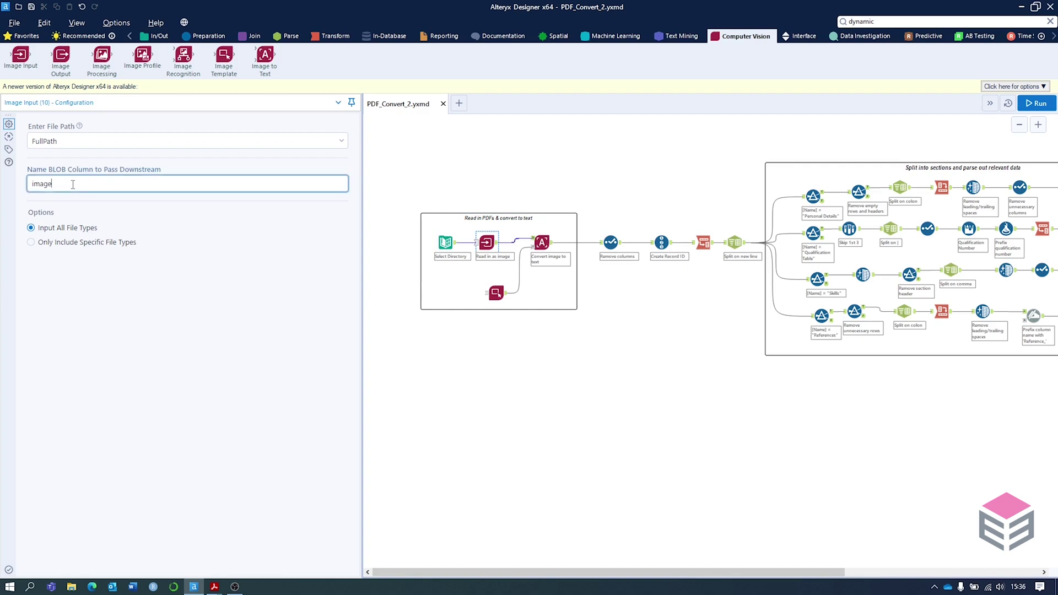
pyautogui.click(77, 185)
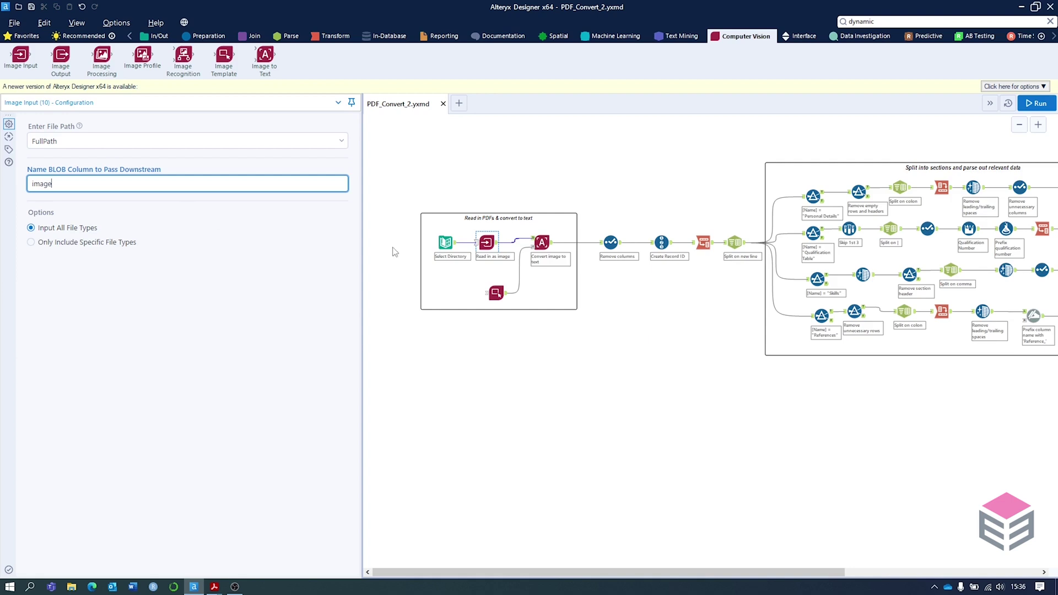
# Select image as the Image to Text tool's image column, checking it against the Image Input tool's BLOB column name
pyautogui.click(540, 241)
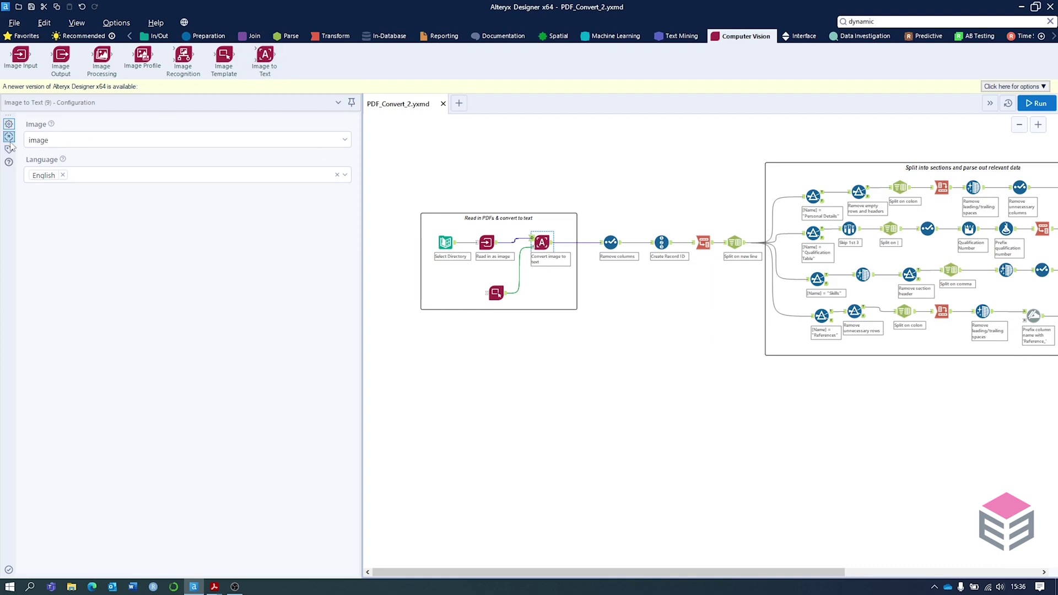
pyautogui.click(71, 141)
pyautogui.click(50, 164)
pyautogui.click(487, 242)
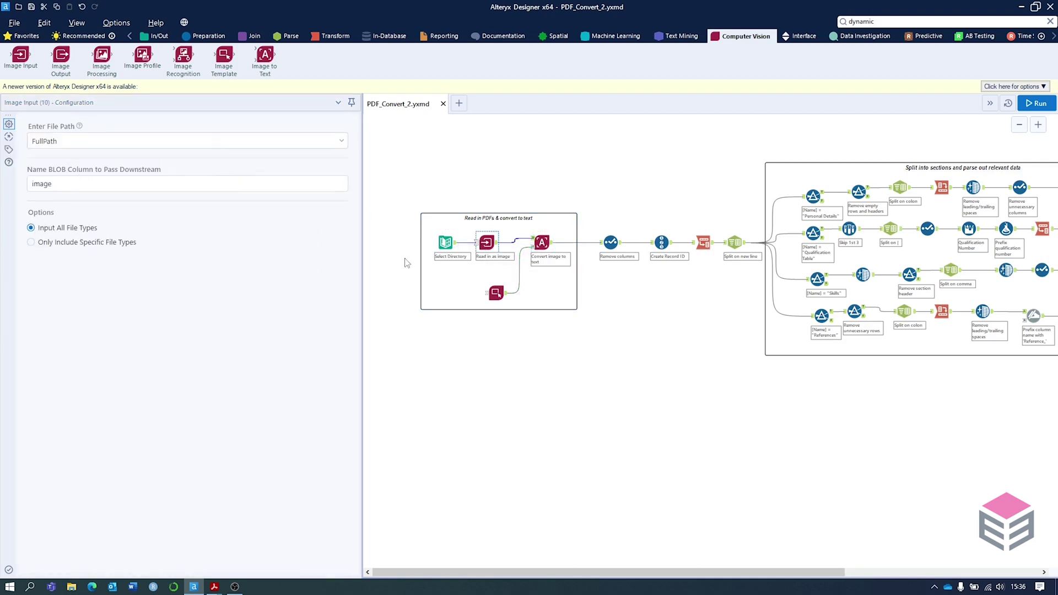
pyautogui.click(535, 242)
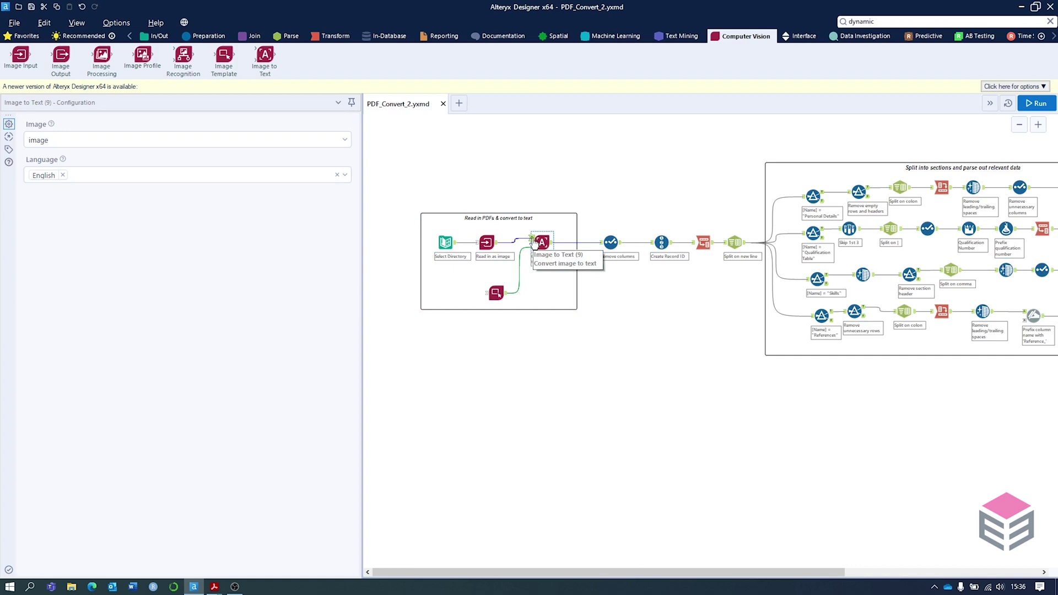
# Examine the names and data types of the Image Template tool's Personal Details, Skills, References and Qualification Table annotations
pyautogui.click(496, 293)
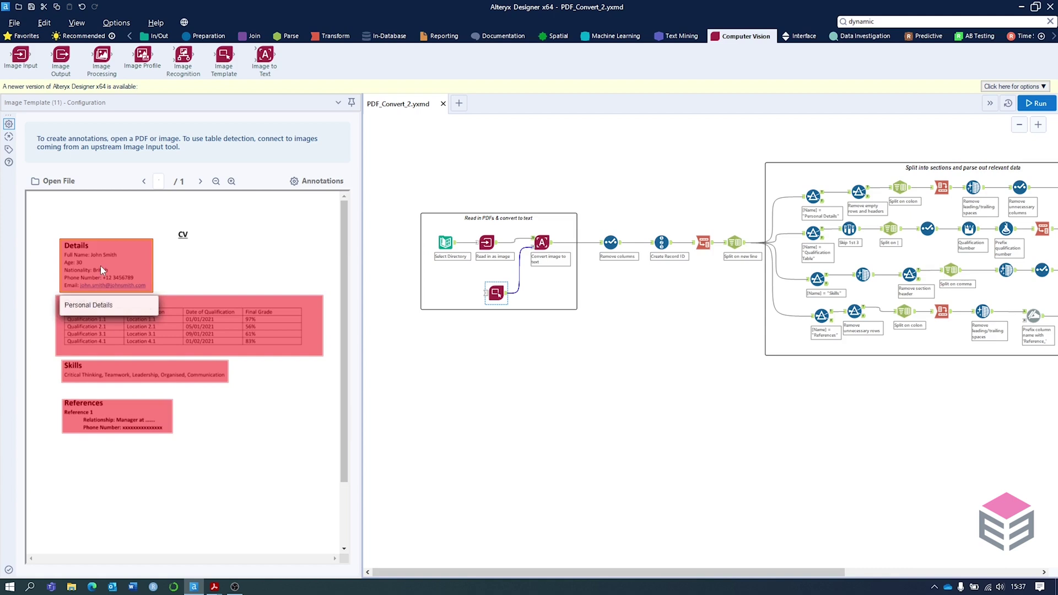
pyautogui.click(129, 305)
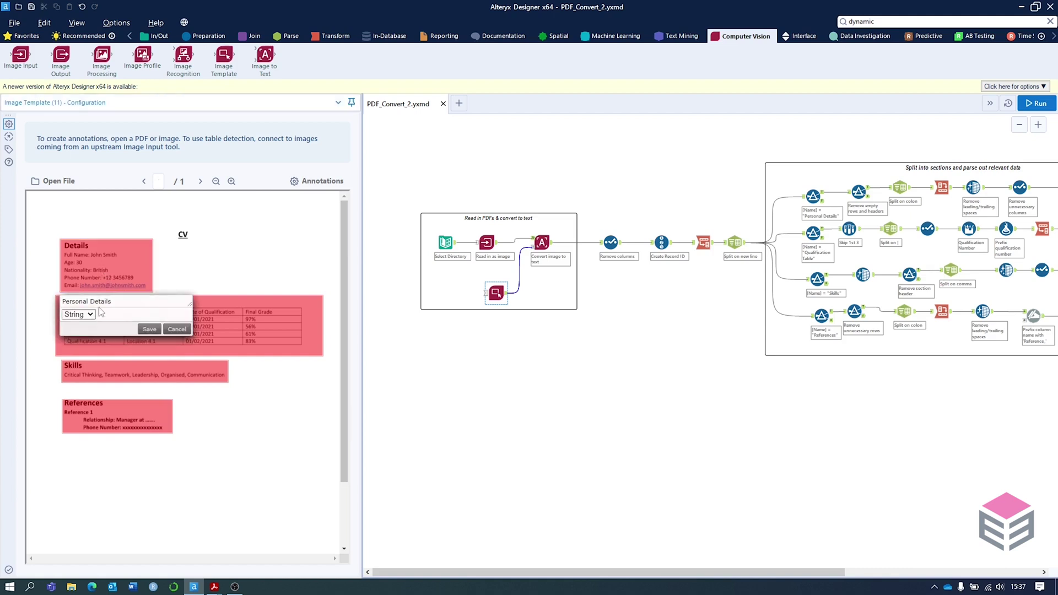
pyautogui.click(149, 329)
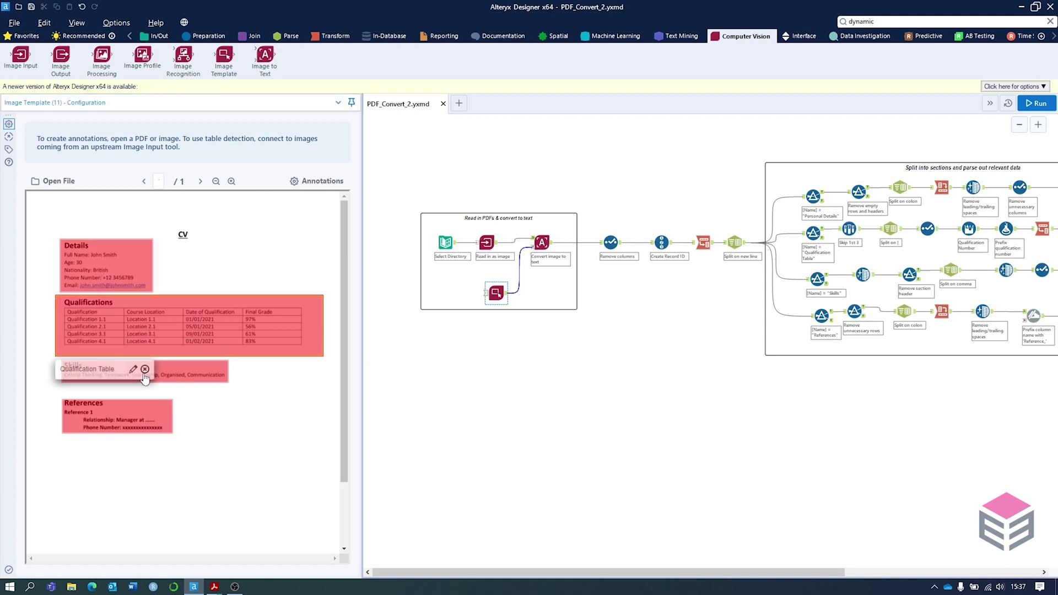
pyautogui.click(138, 393)
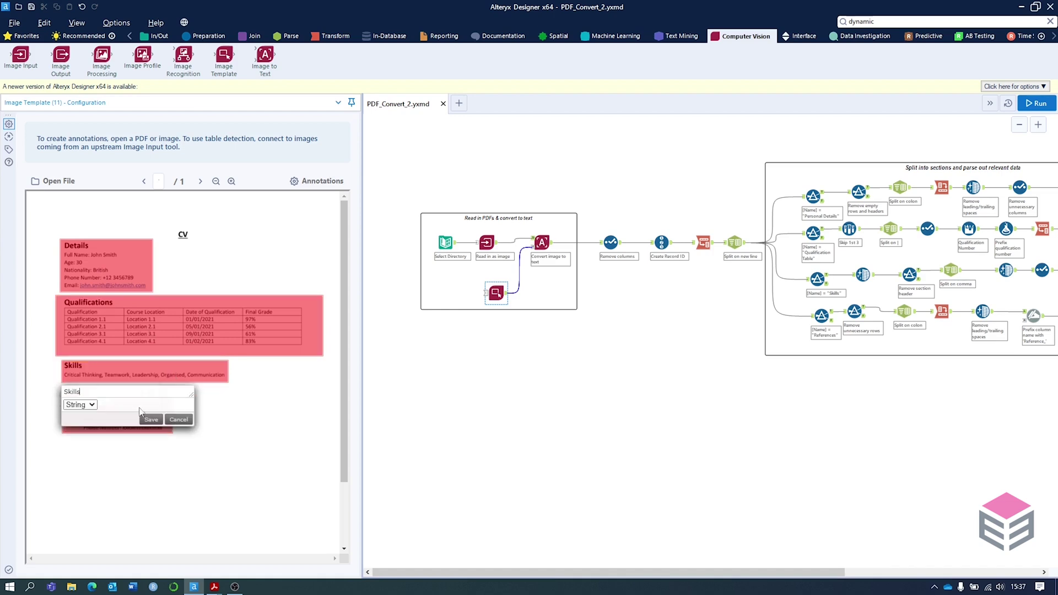
pyautogui.click(151, 422)
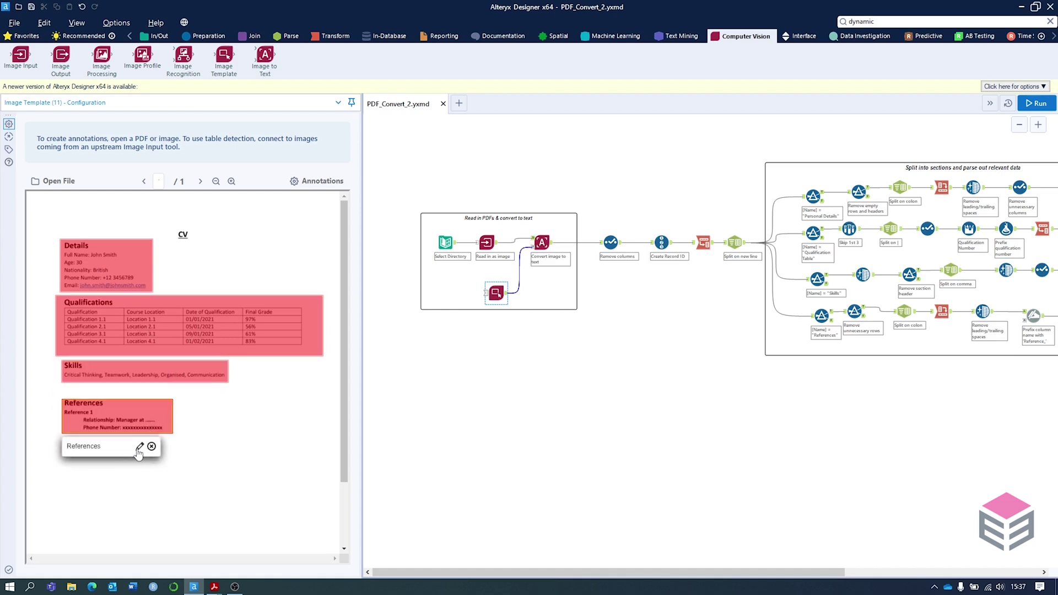
pyautogui.click(139, 447)
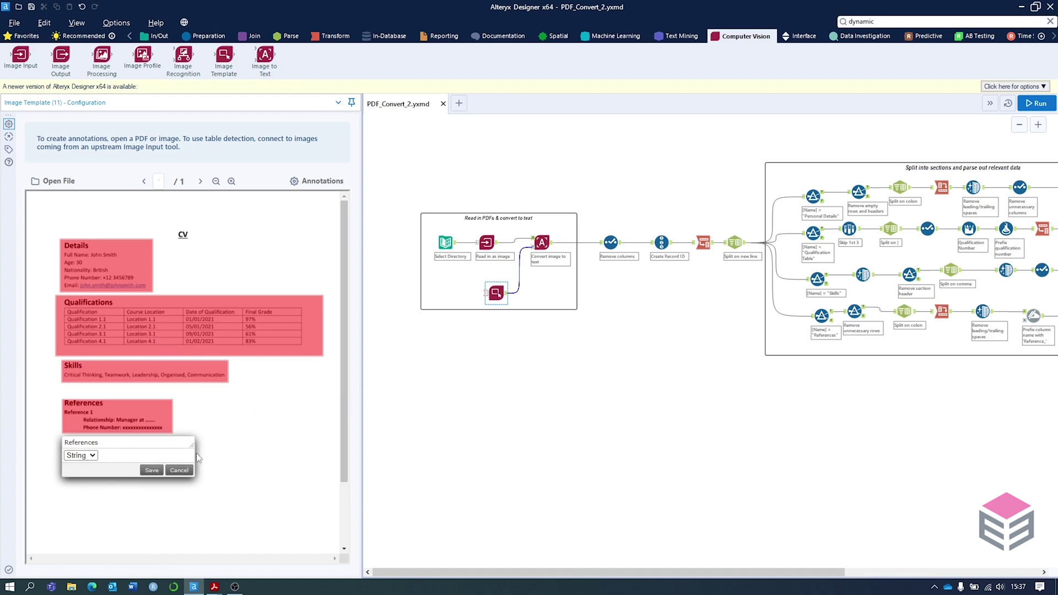
pyautogui.click(182, 471)
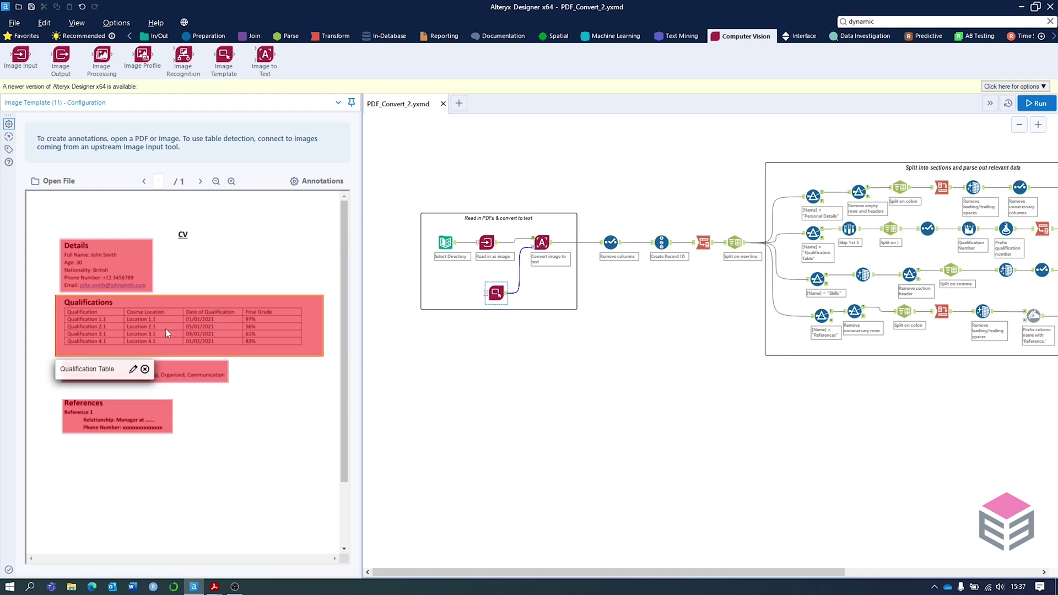
pyautogui.click(132, 368)
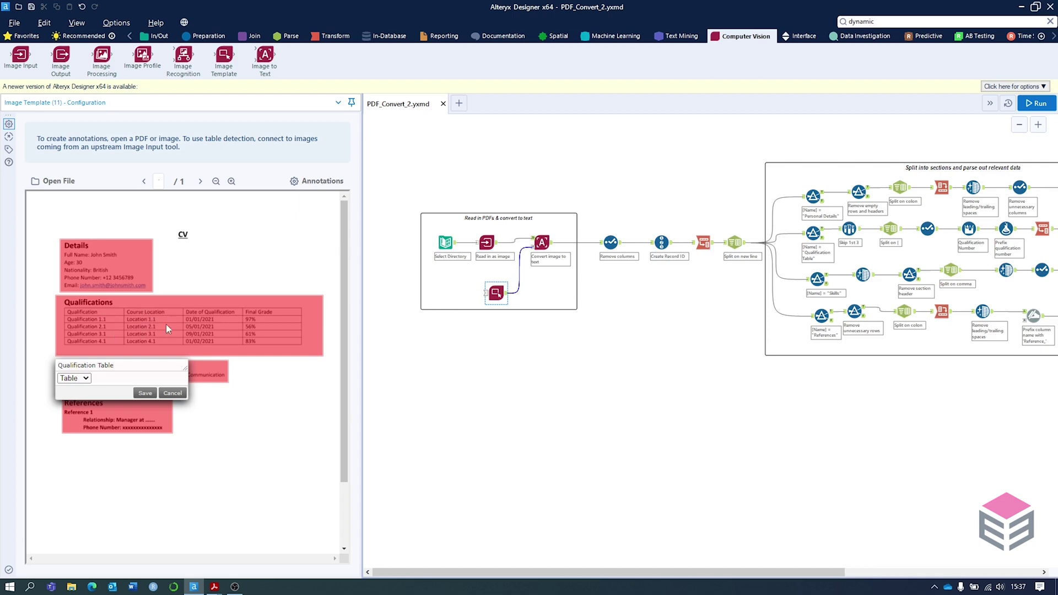
pyautogui.click(172, 394)
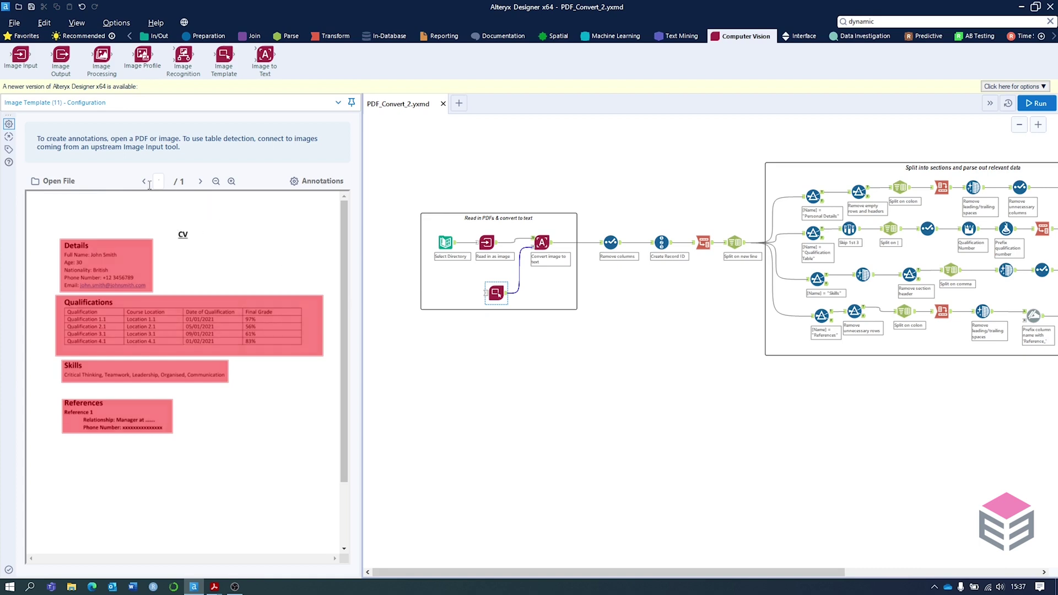
# Examine which fields the Remove columns Select tool keeps after the image-to-text conversion, and show the Preparation tools
pyautogui.click(540, 244)
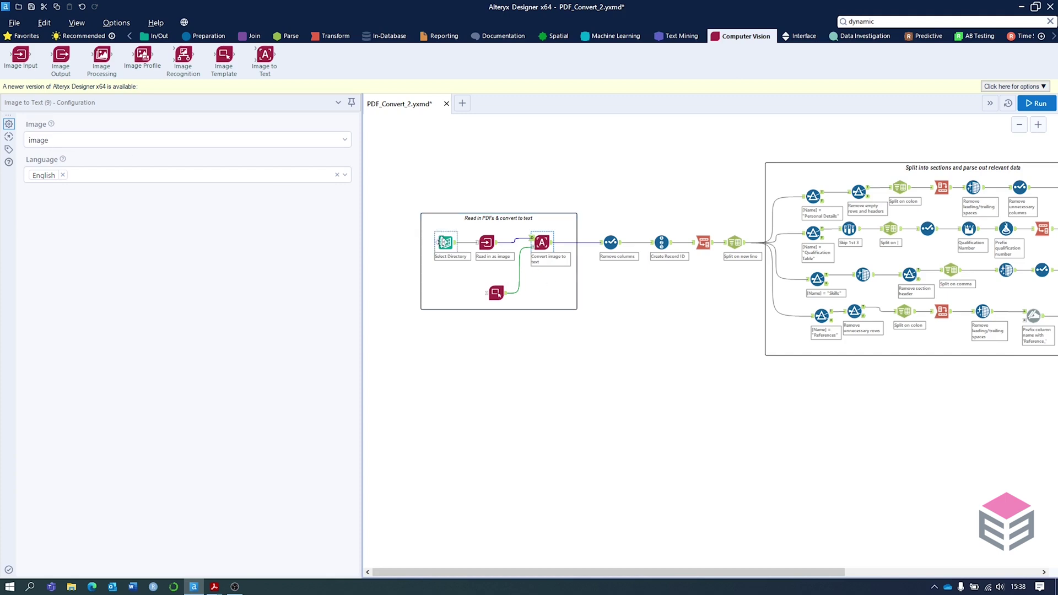
pyautogui.click(487, 240)
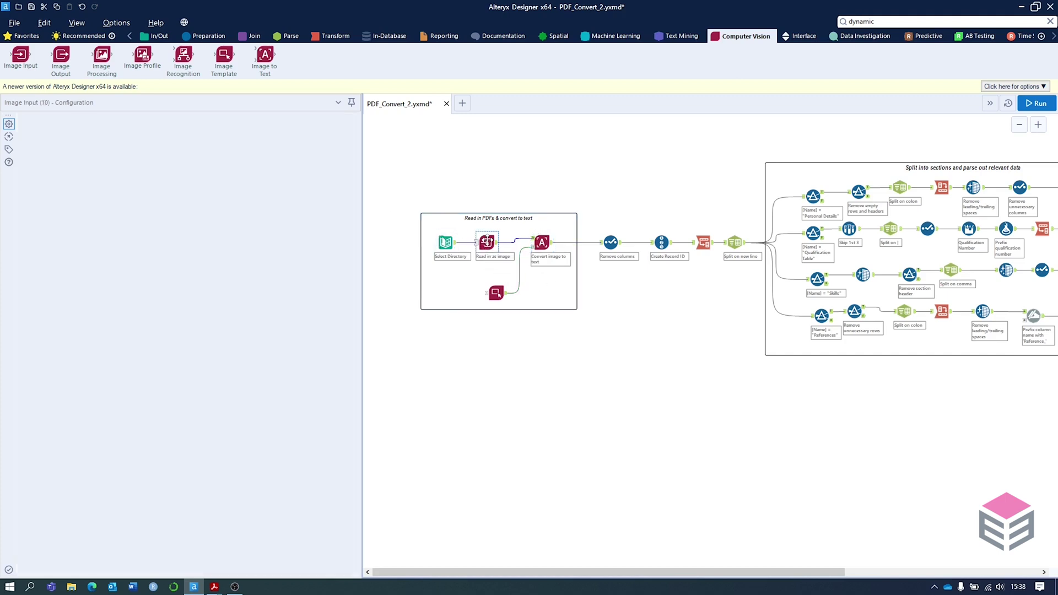
pyautogui.click(611, 242)
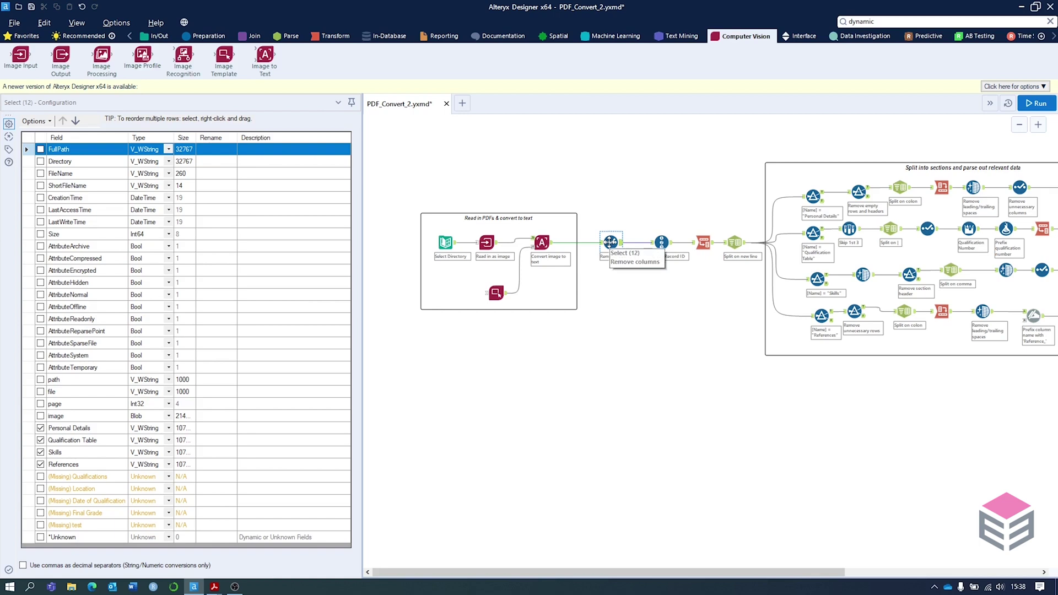
pyautogui.click(204, 36)
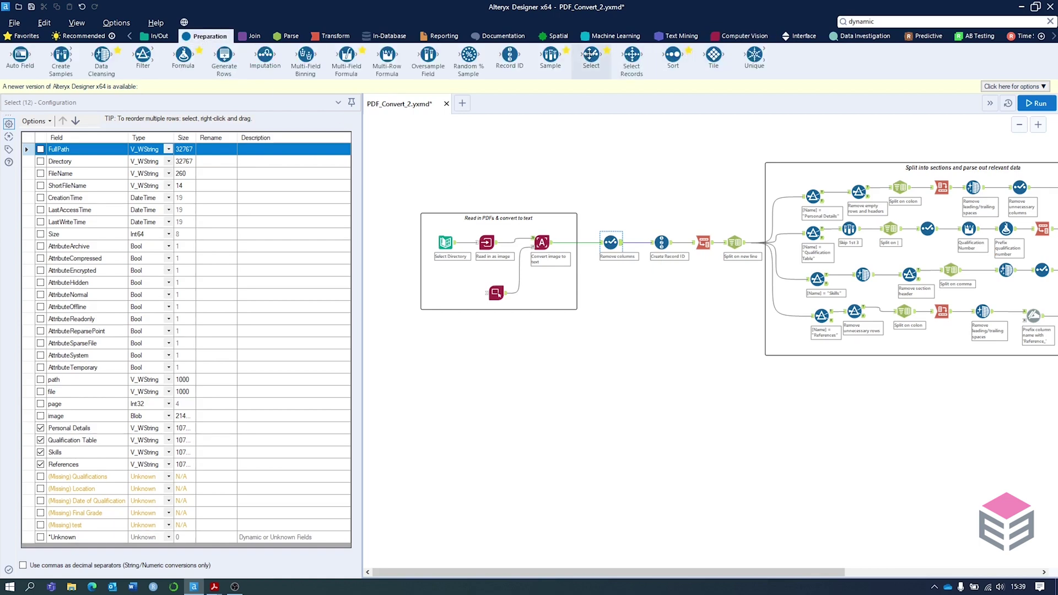
# Show the Remove columns tool's results and review its dropped fields, FullPath through image, and its kept fields, Personal Details through References
pyautogui.moveTo(536, 578); pyautogui.dragTo(553, 417)
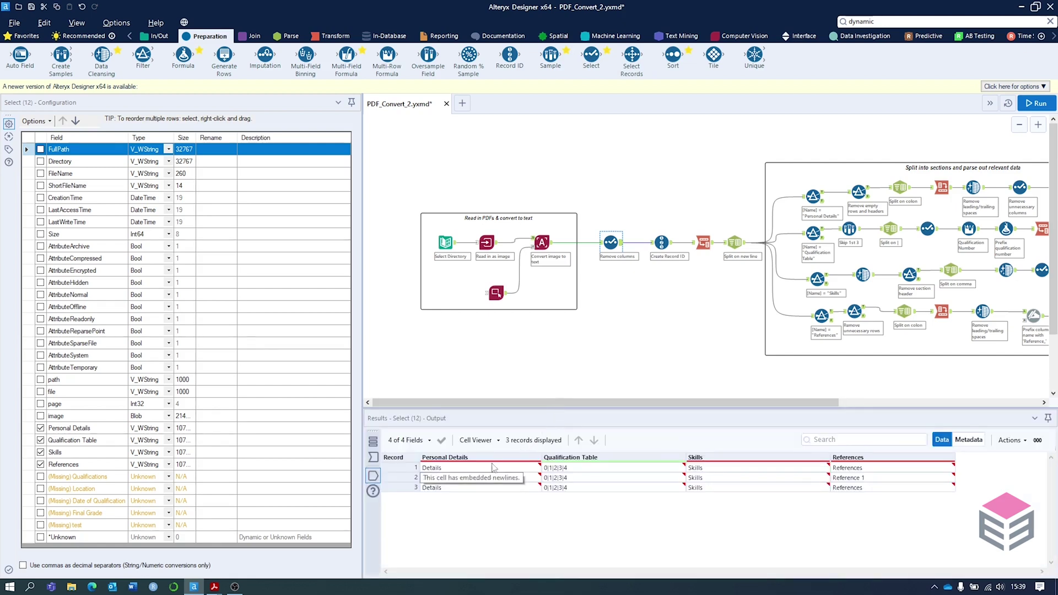
pyautogui.click(67, 150)
pyautogui.moveTo(66, 152); pyautogui.dragTo(78, 423)
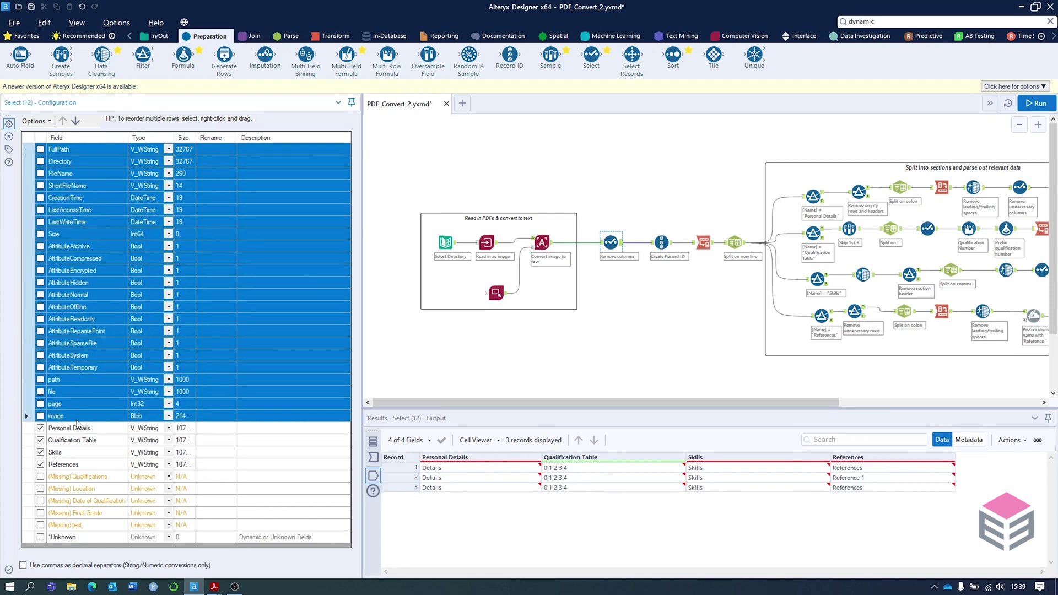
pyautogui.click(83, 429)
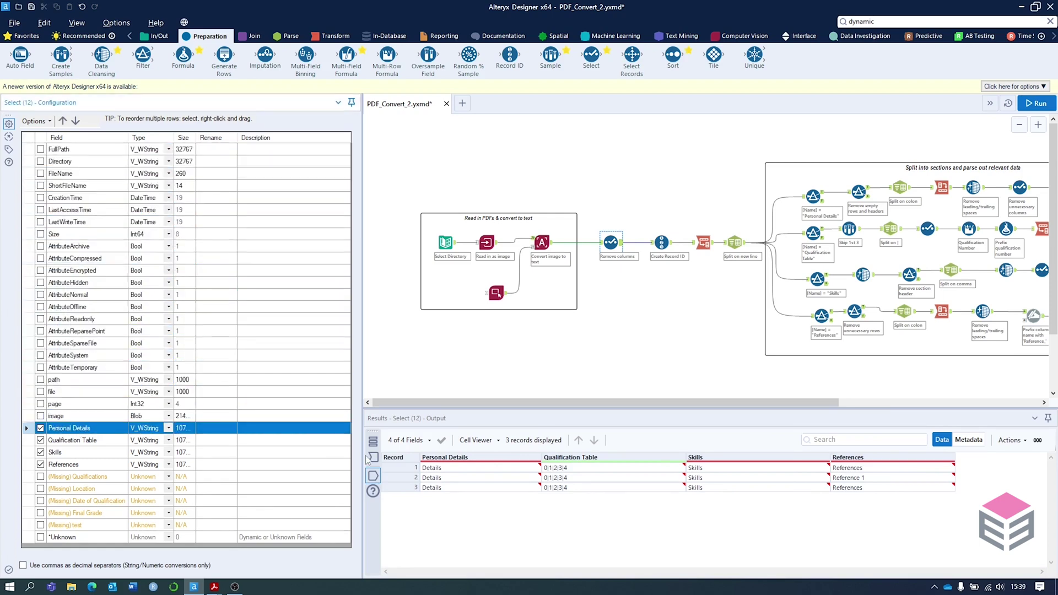
pyautogui.click(73, 441)
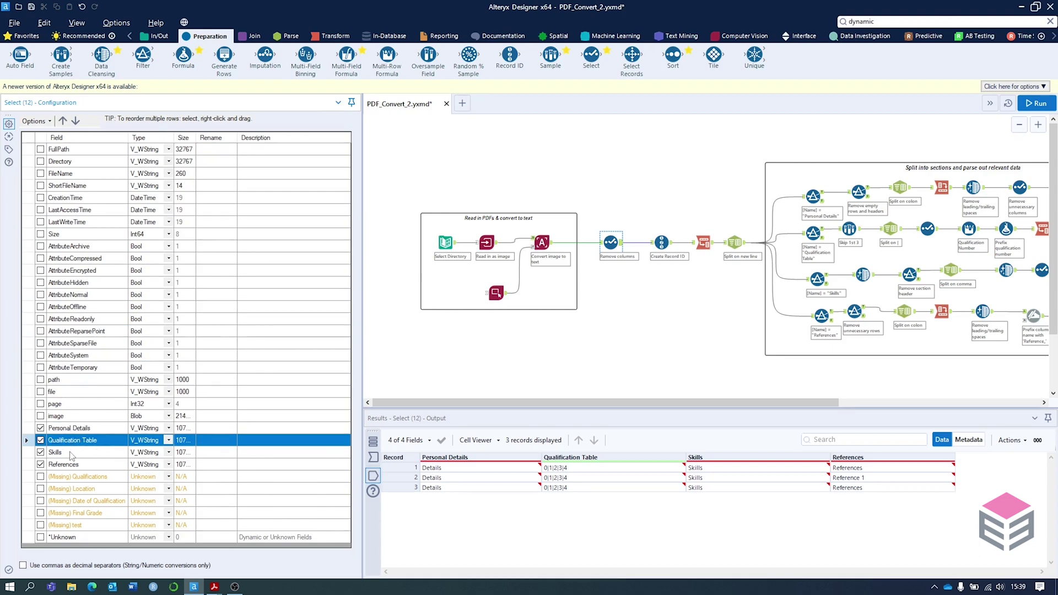
pyautogui.click(70, 453)
pyautogui.click(69, 465)
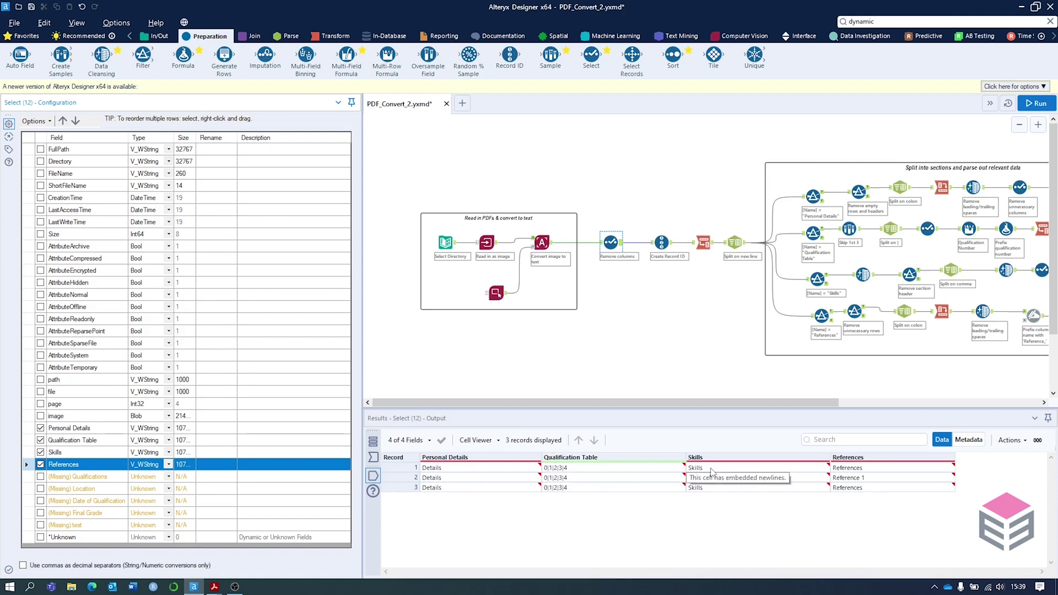
# Examine the Create Record ID tool's settings and output, narrowing the Personal Details column in the results
pyautogui.click(661, 243)
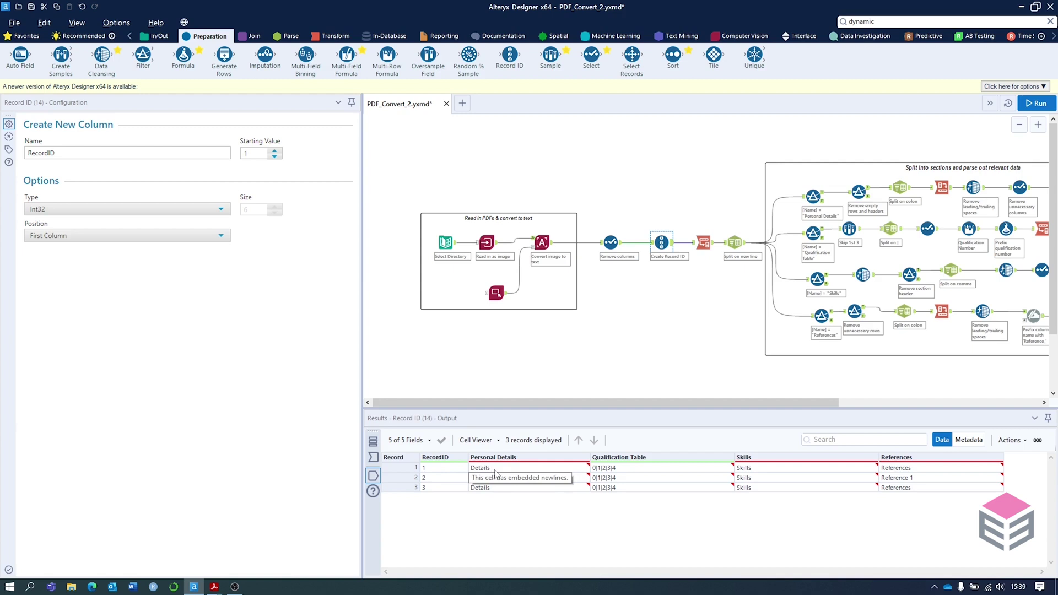
pyautogui.click(589, 457)
pyautogui.moveTo(590, 456); pyautogui.dragTo(562, 457)
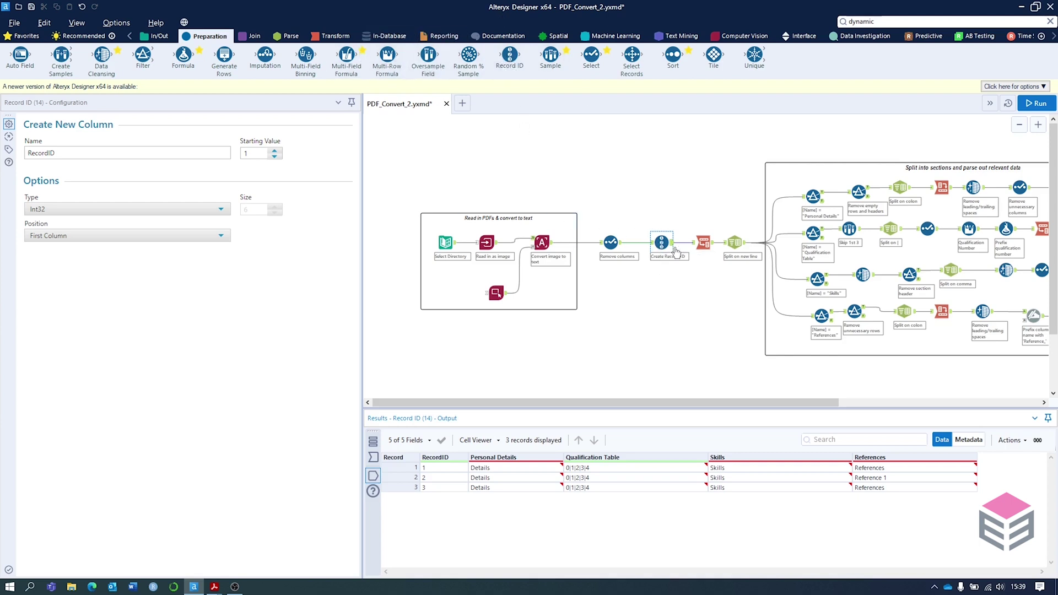
# Check the Transpose tool's key and data column choices against the RecordID values in its input data
pyautogui.click(704, 243)
pyautogui.click(333, 35)
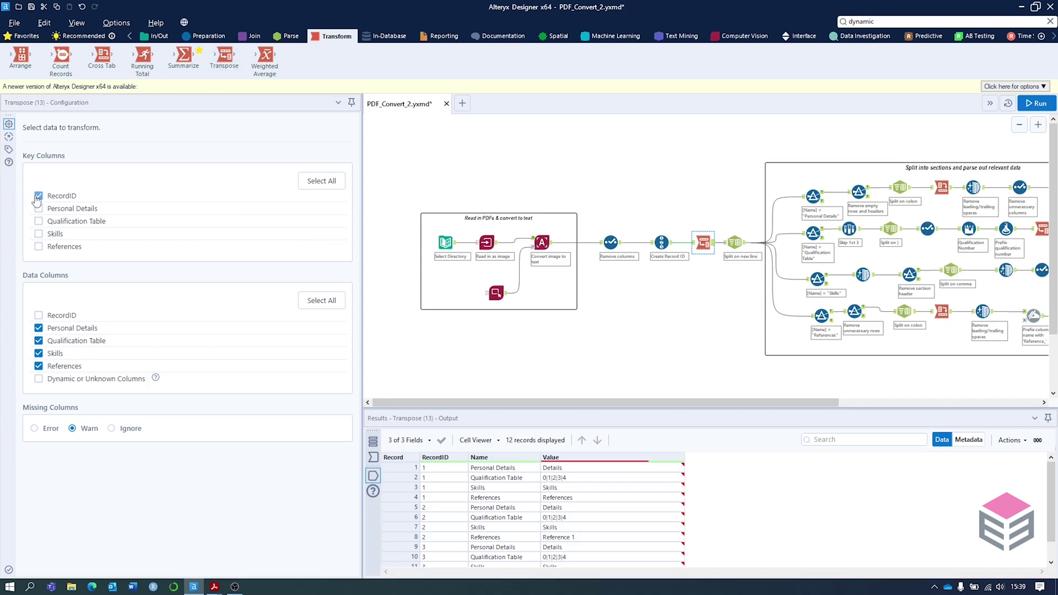
pyautogui.click(373, 457)
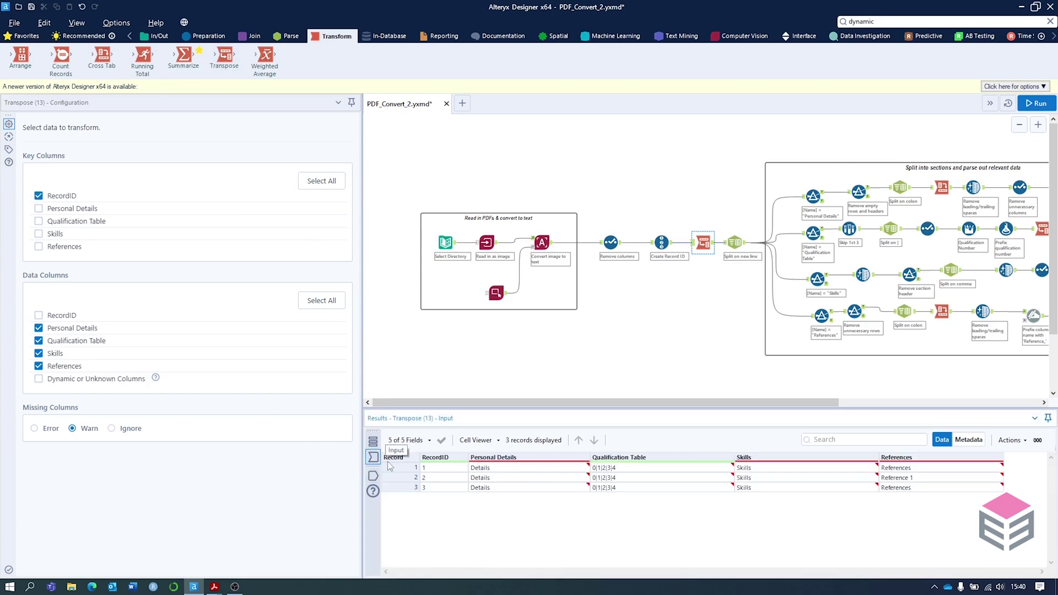
pyautogui.moveTo(441, 472); pyautogui.dragTo(440, 504)
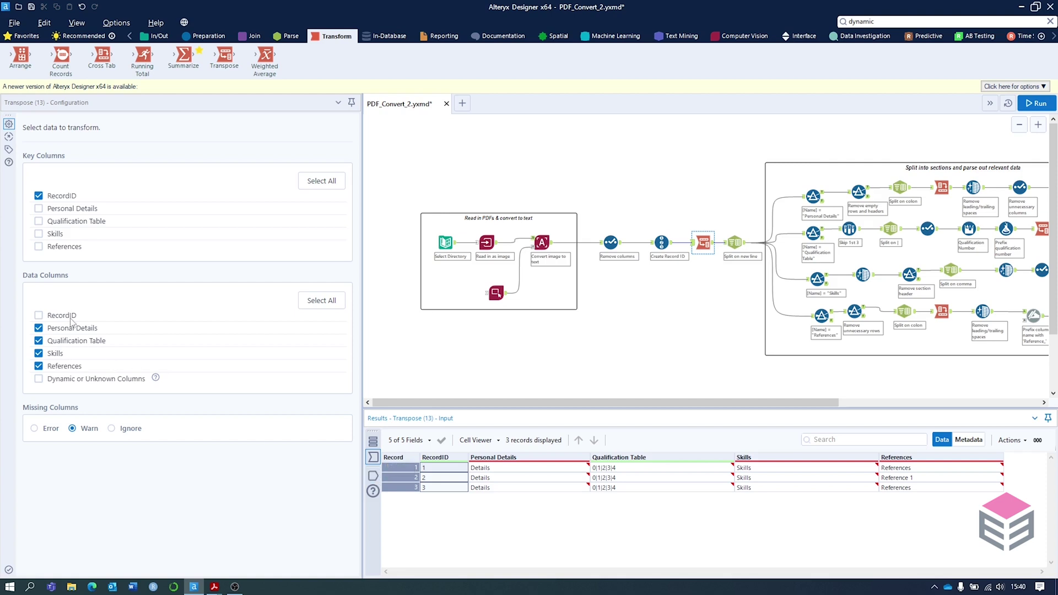
# Compare the Transpose tool's input with its output, looking through the Name and Value columns for every record
pyautogui.click(373, 475)
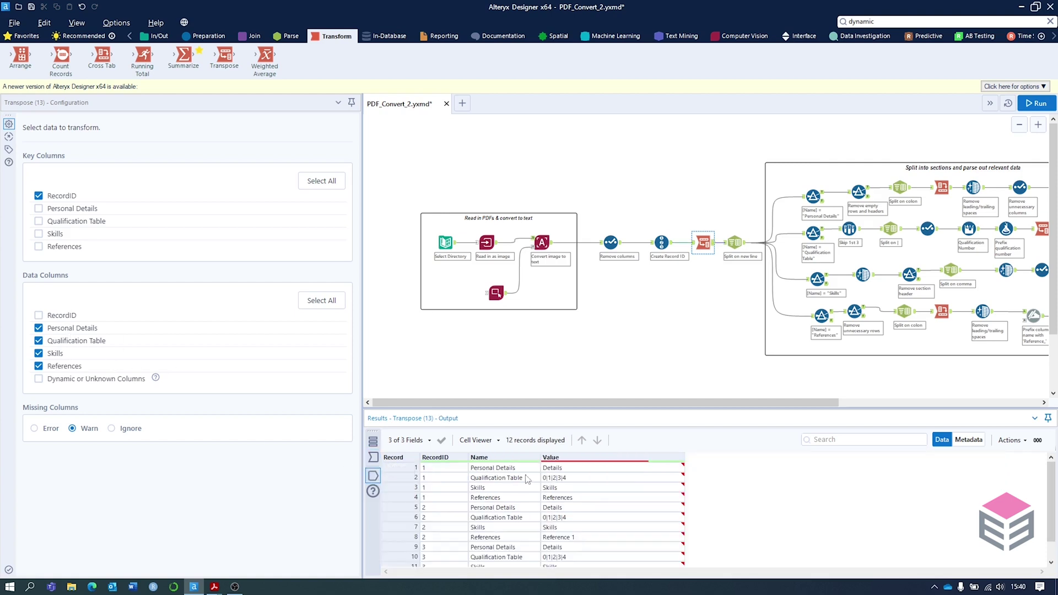
pyautogui.click(374, 457)
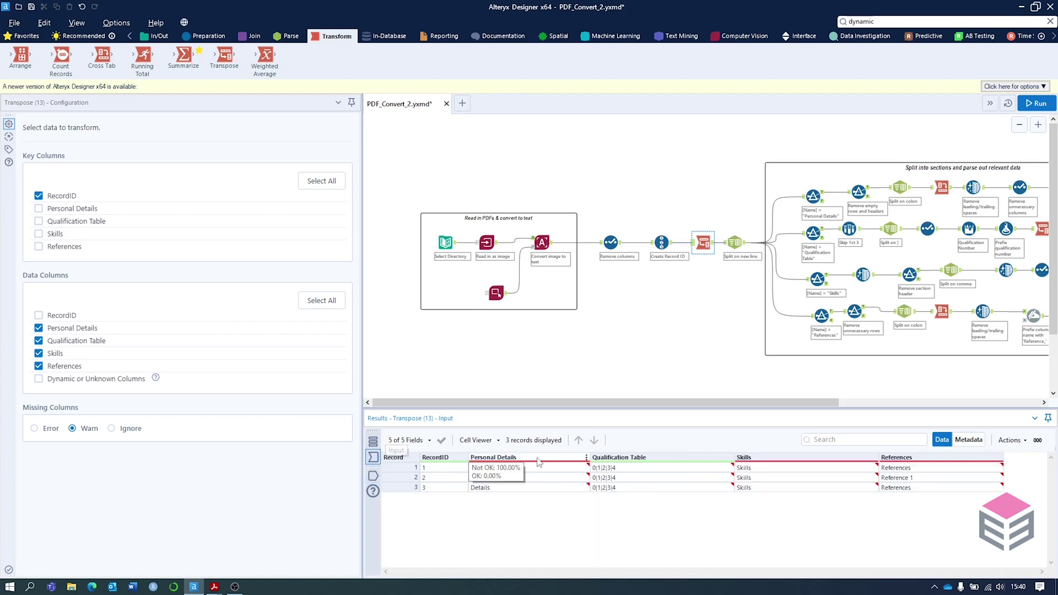
pyautogui.click(373, 475)
pyautogui.moveTo(498, 468); pyautogui.dragTo(503, 511)
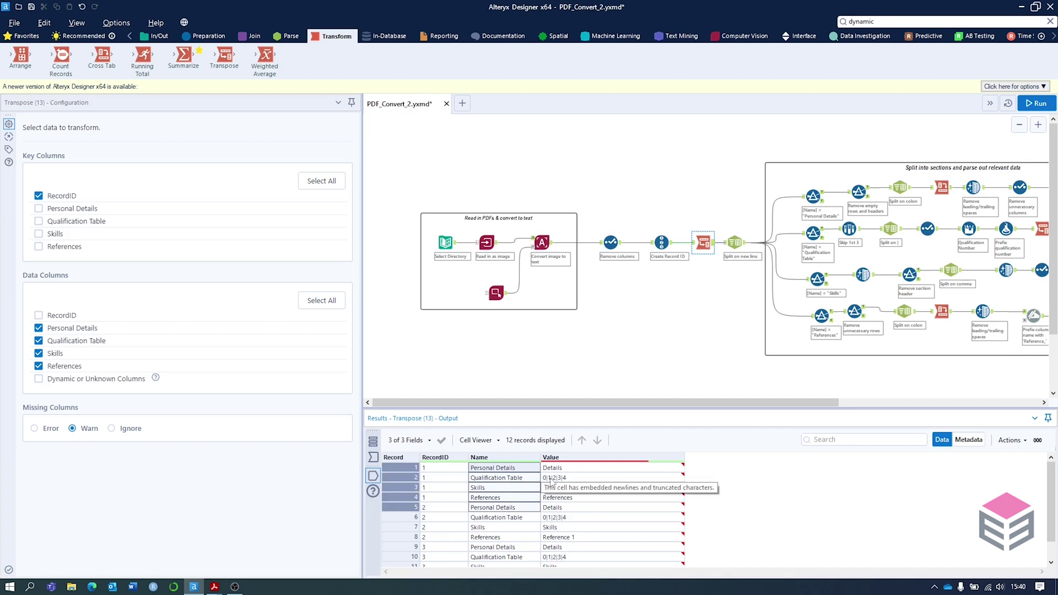
pyautogui.moveTo(502, 468); pyautogui.dragTo(566, 528)
pyautogui.scroll(-1, 567, 529)
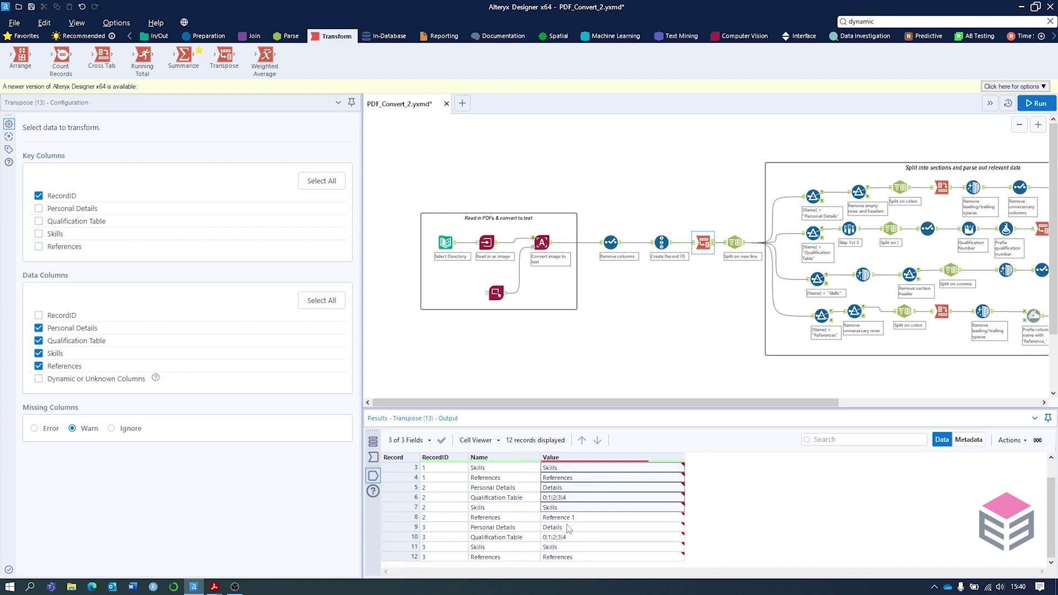
# Read the first Personal Details value entering the Split on new line tool in an enlarged Cell Viewer, noting its line breaks
pyautogui.click(736, 242)
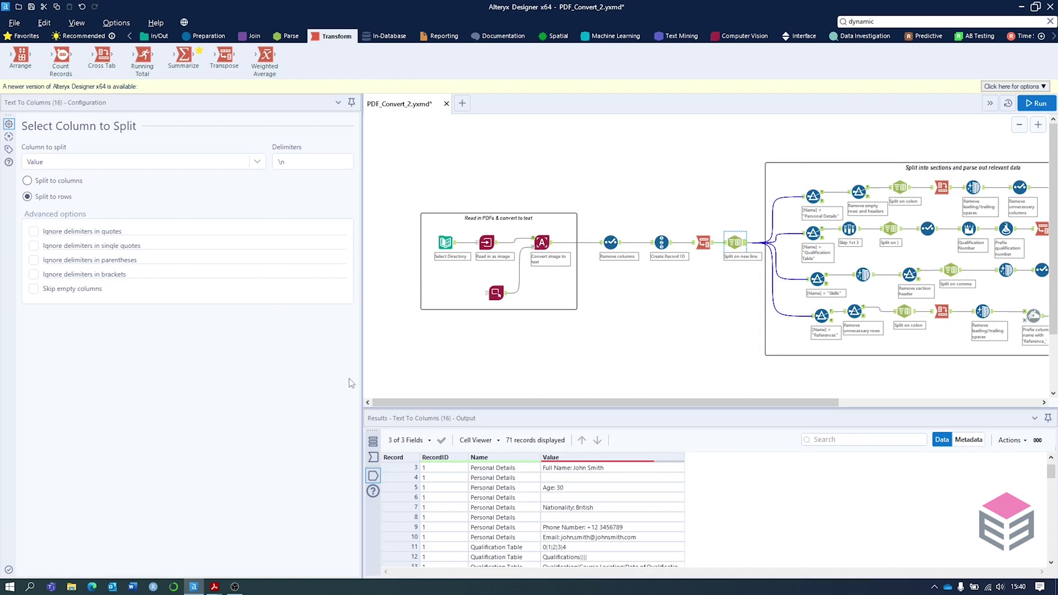
pyautogui.click(373, 456)
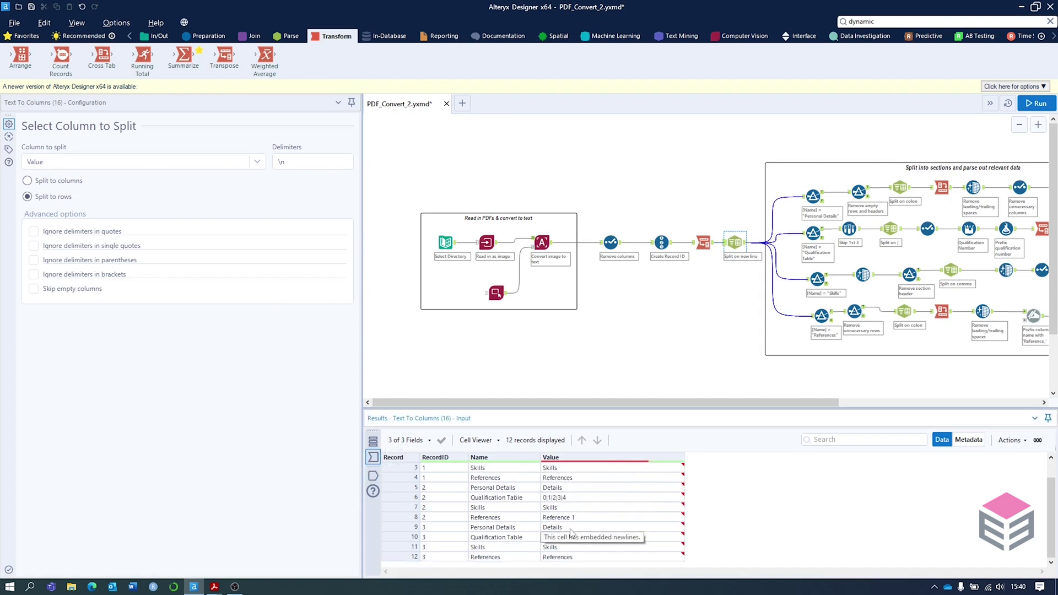
pyautogui.scroll(2, 570, 512)
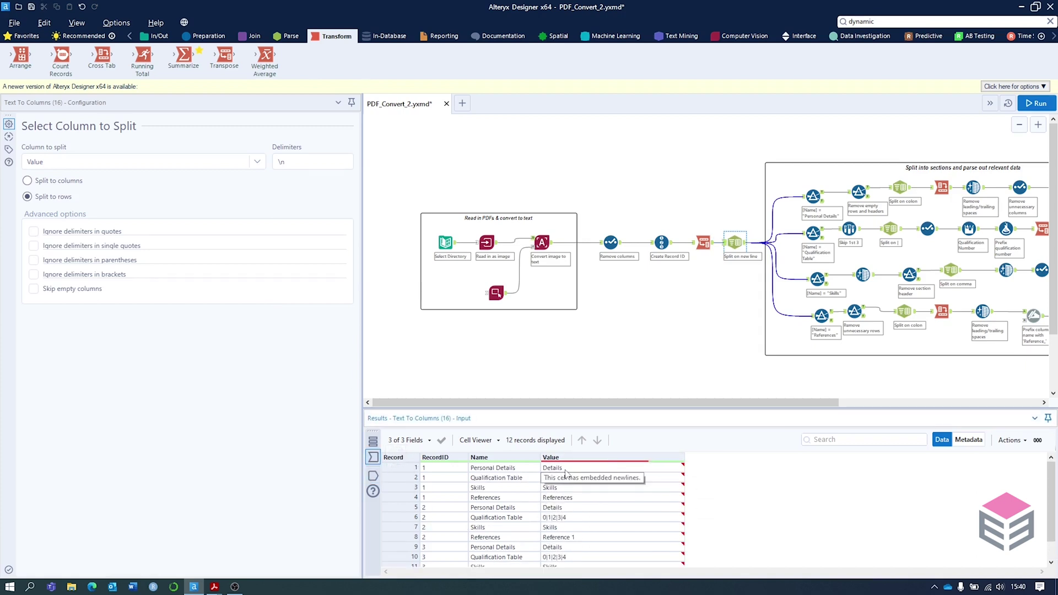
pyautogui.click(566, 470)
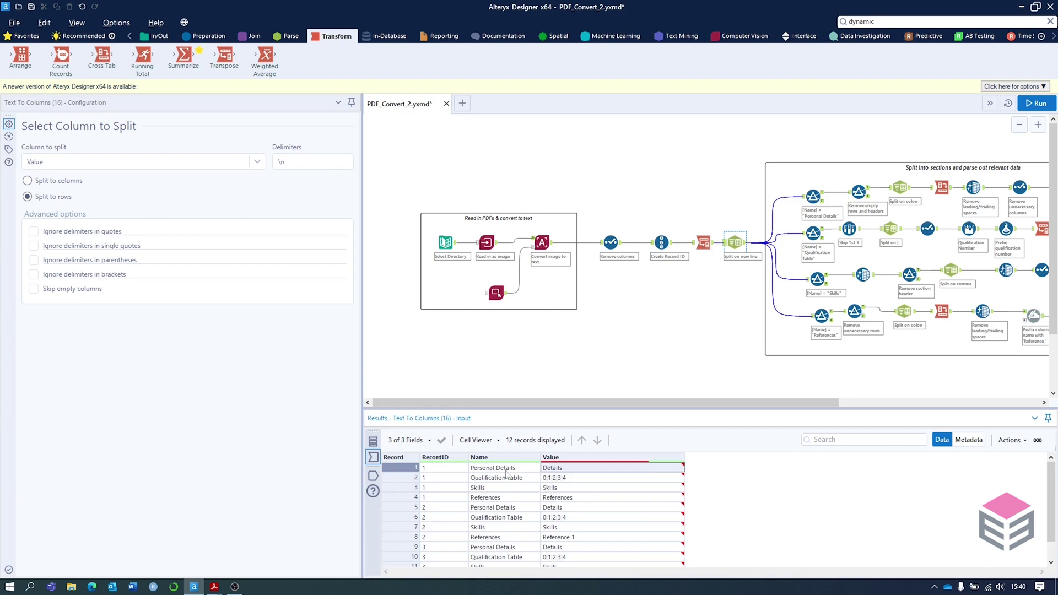
pyautogui.click(475, 439)
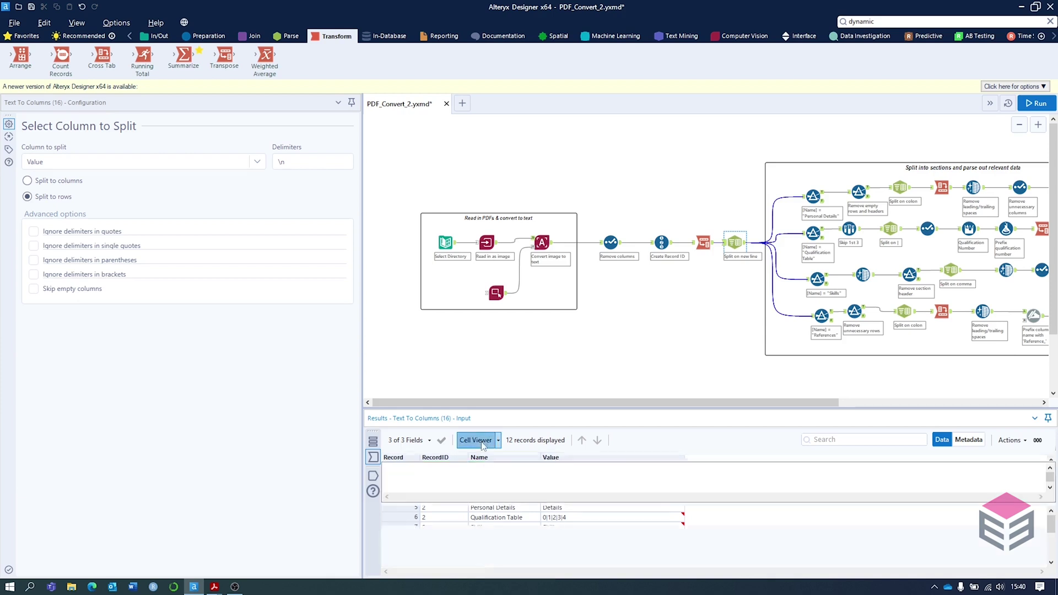
pyautogui.moveTo(496, 504); pyautogui.dragTo(496, 520)
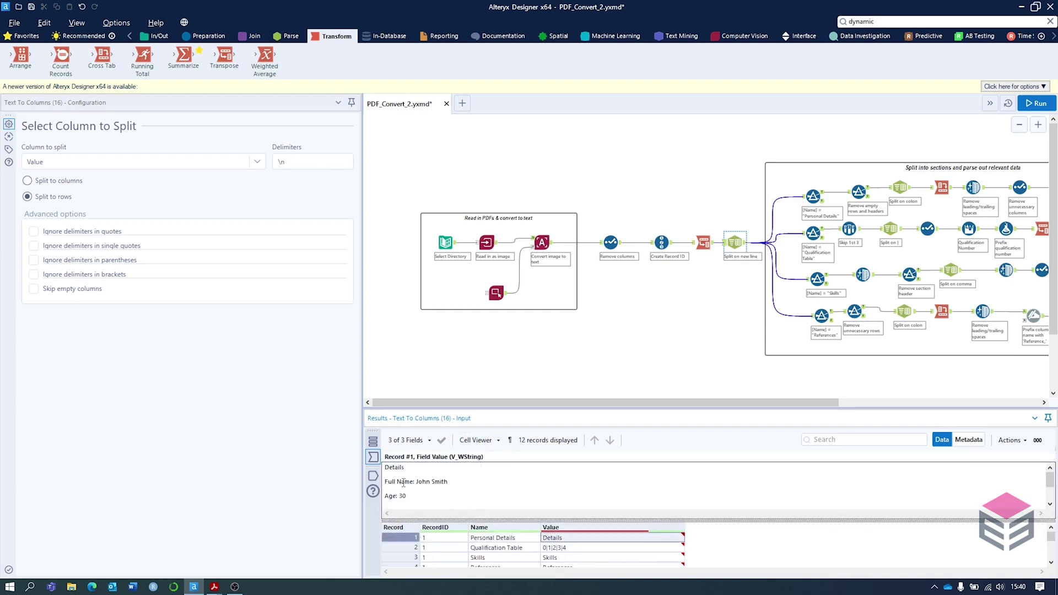
pyautogui.moveTo(412, 520); pyautogui.dragTo(413, 550)
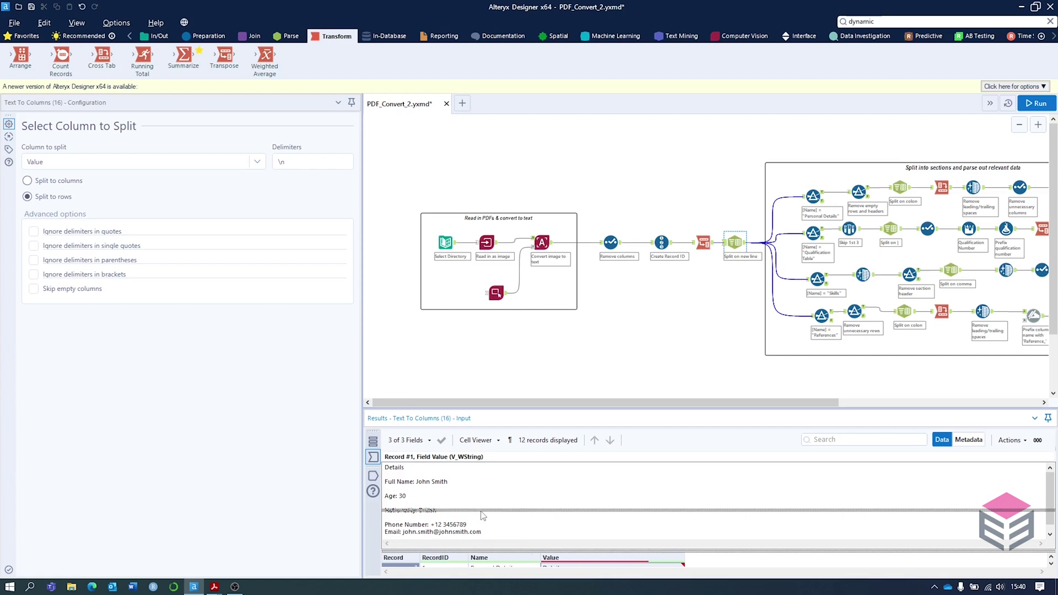
pyautogui.moveTo(480, 548); pyautogui.dragTo(468, 542)
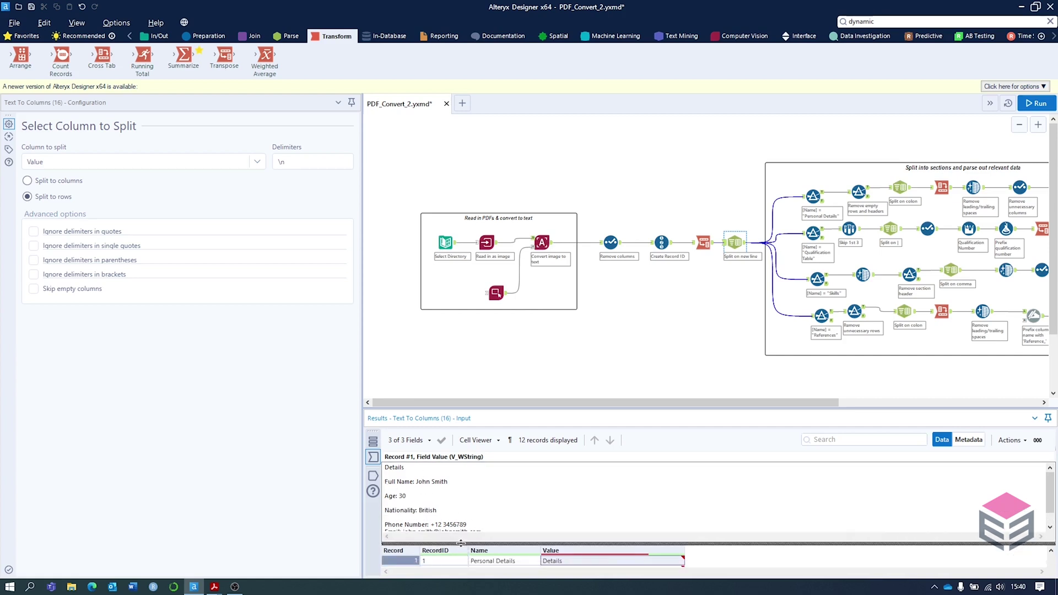
pyautogui.click(405, 473)
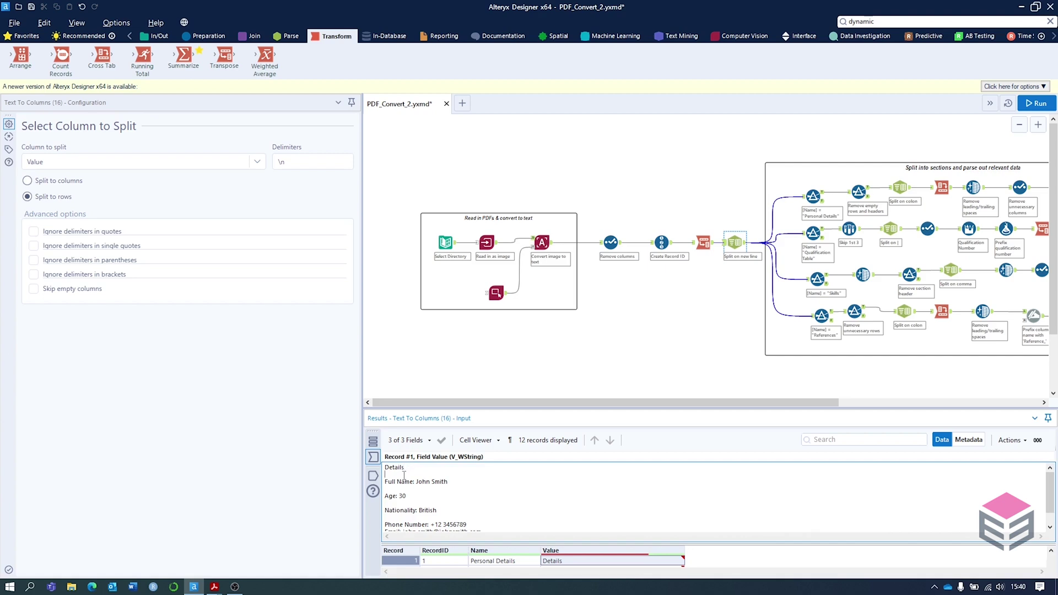
# Check the Split on new line tool's \n delimiter, close the Cell Viewer and display the tool's output
pyautogui.click(285, 162)
pyautogui.moveTo(290, 162); pyautogui.dragTo(271, 166)
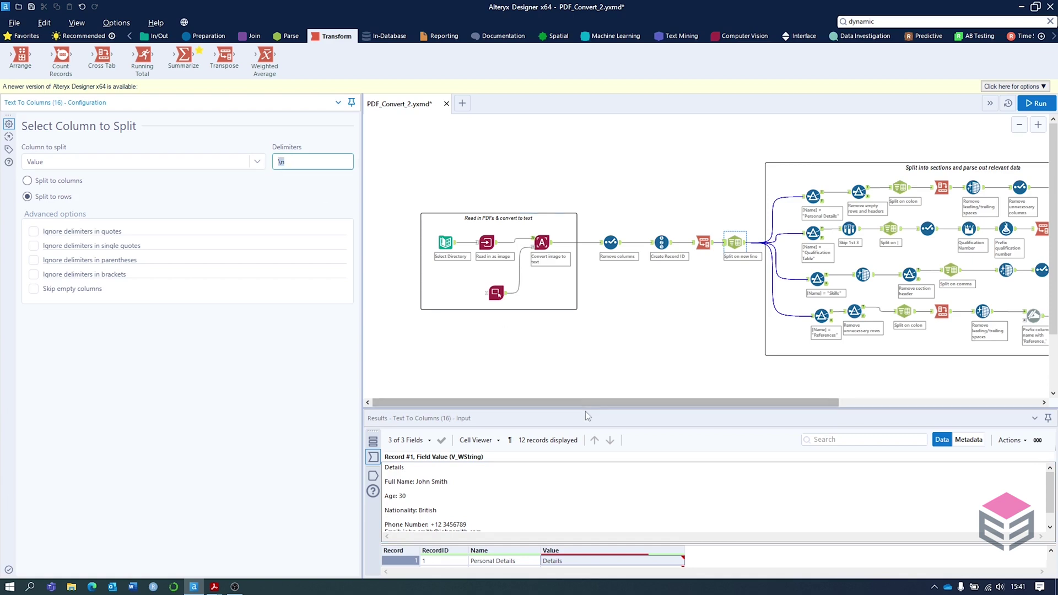
pyautogui.moveTo(585, 411); pyautogui.dragTo(585, 427)
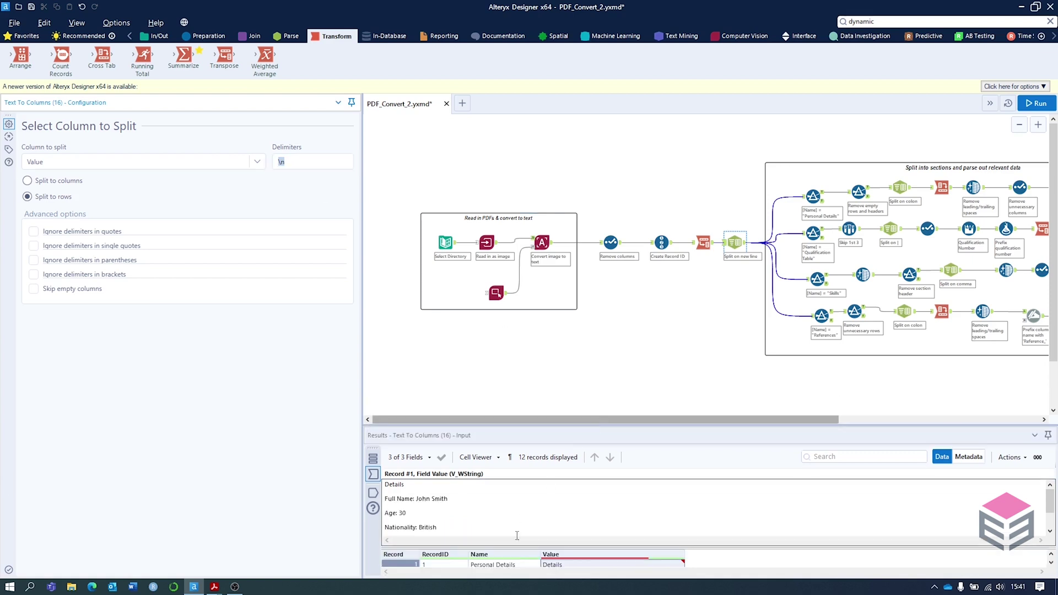
pyautogui.click(475, 456)
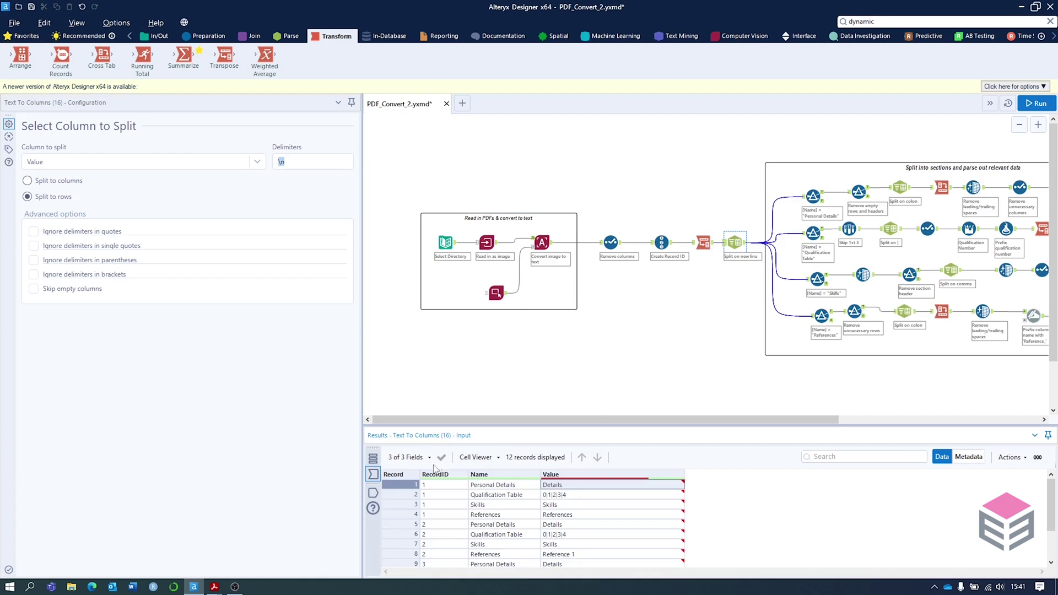
pyautogui.click(374, 493)
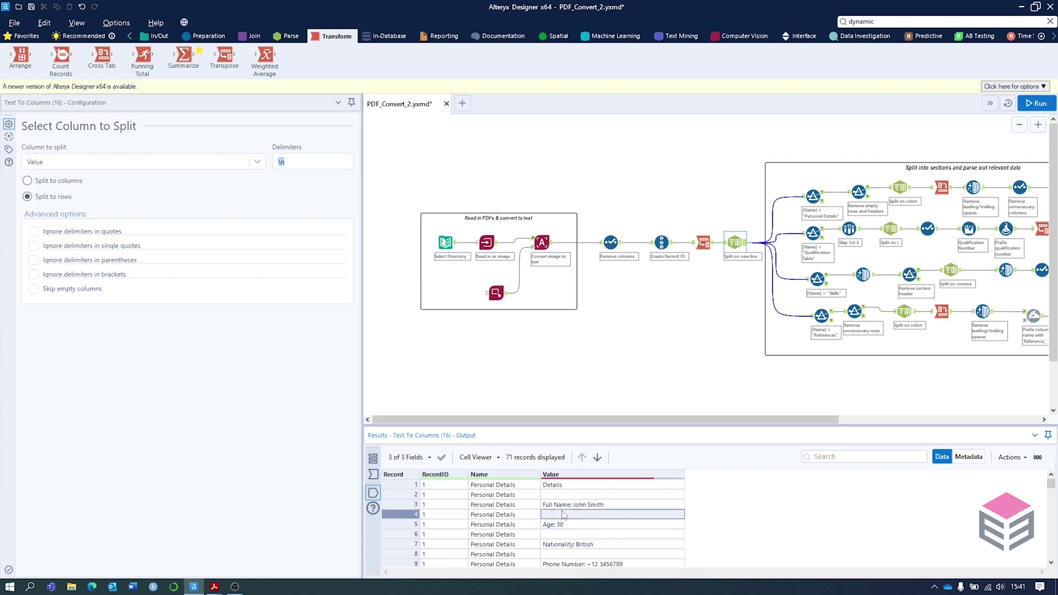
# Look through the Split on new line output rows for the Personal Details, Qualification Table, Skills and References sections
pyautogui.scroll(-4, 574, 533)
pyautogui.scroll(-3, 579, 535)
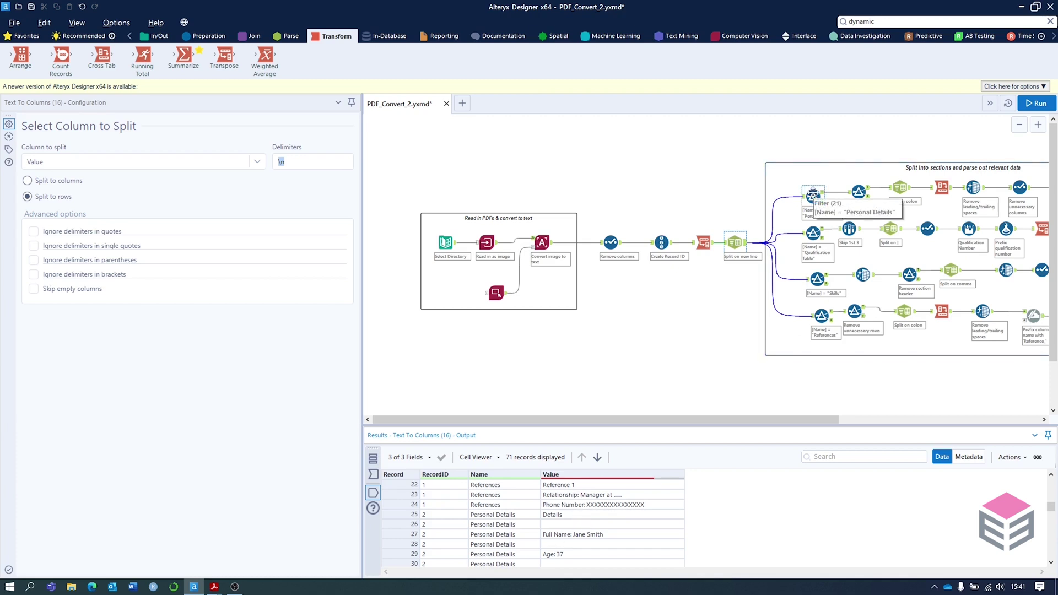
pyautogui.scroll(5, 508, 526)
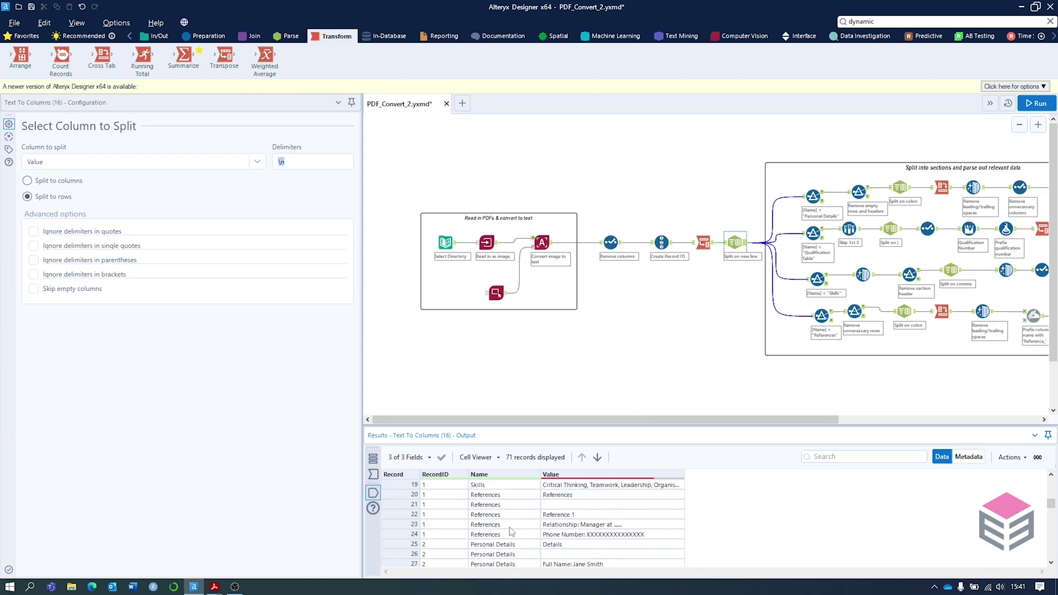
pyautogui.scroll(2, 507, 524)
pyautogui.scroll(-4, 503, 499)
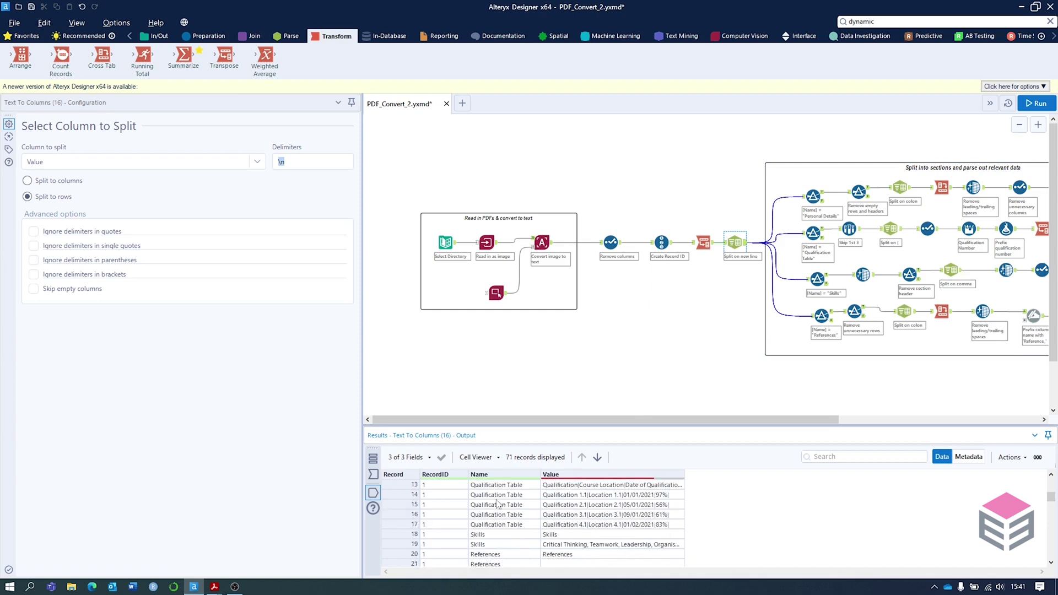
pyautogui.scroll(-2, 487, 566)
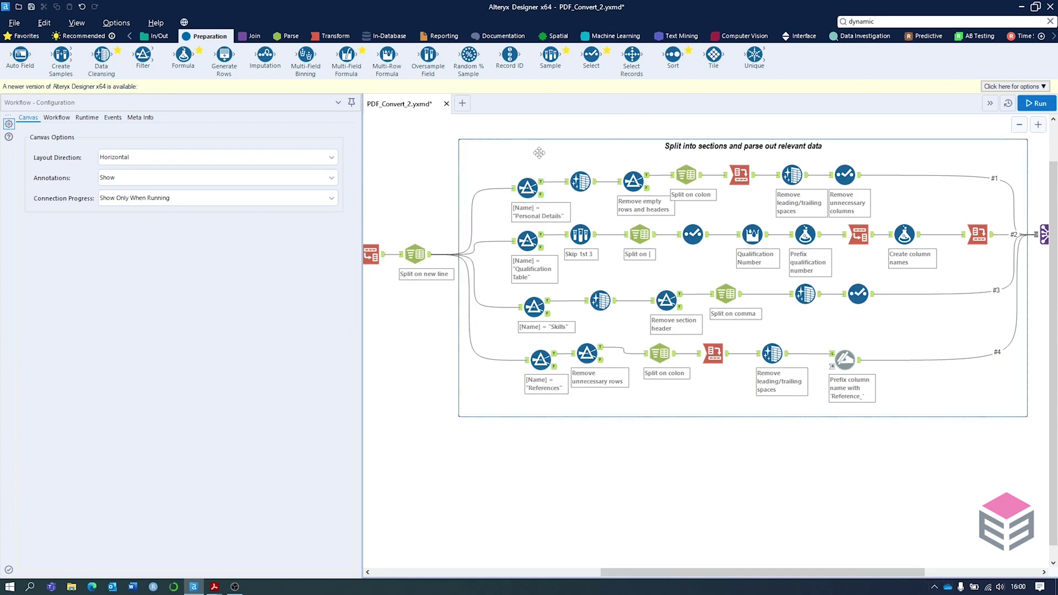
# Check the conditions of the Personal Details and Qualification Table filters, and look through the Personal Details filter's True output
pyautogui.click(532, 190)
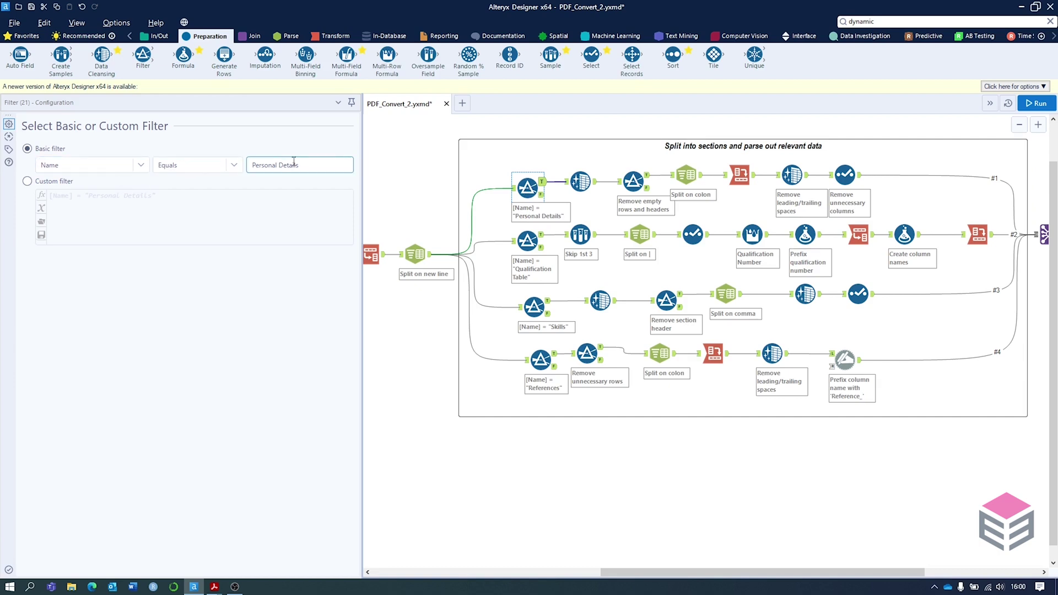
pyautogui.click(527, 239)
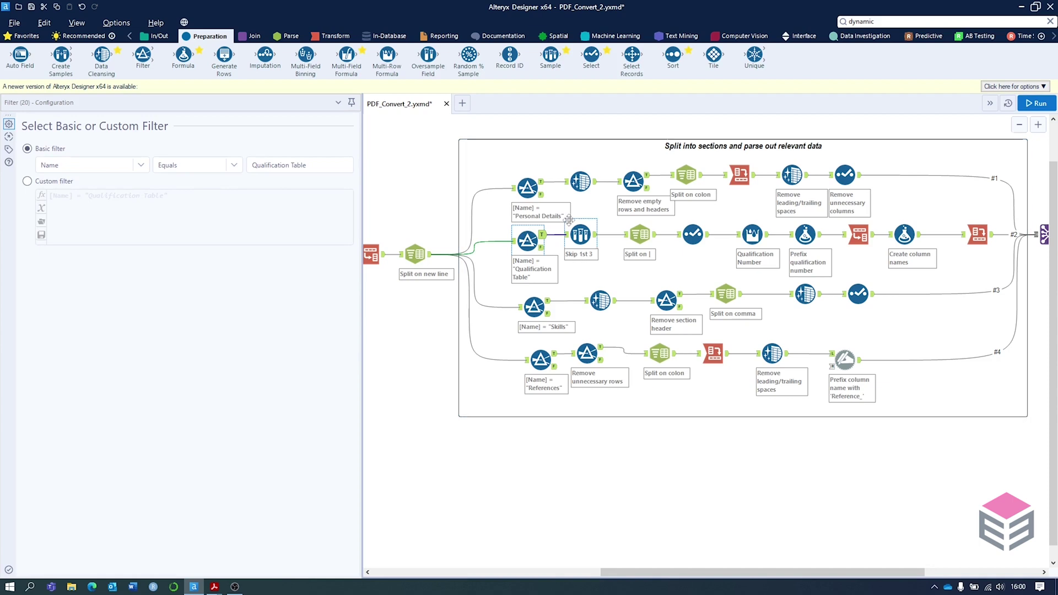
pyautogui.click(527, 188)
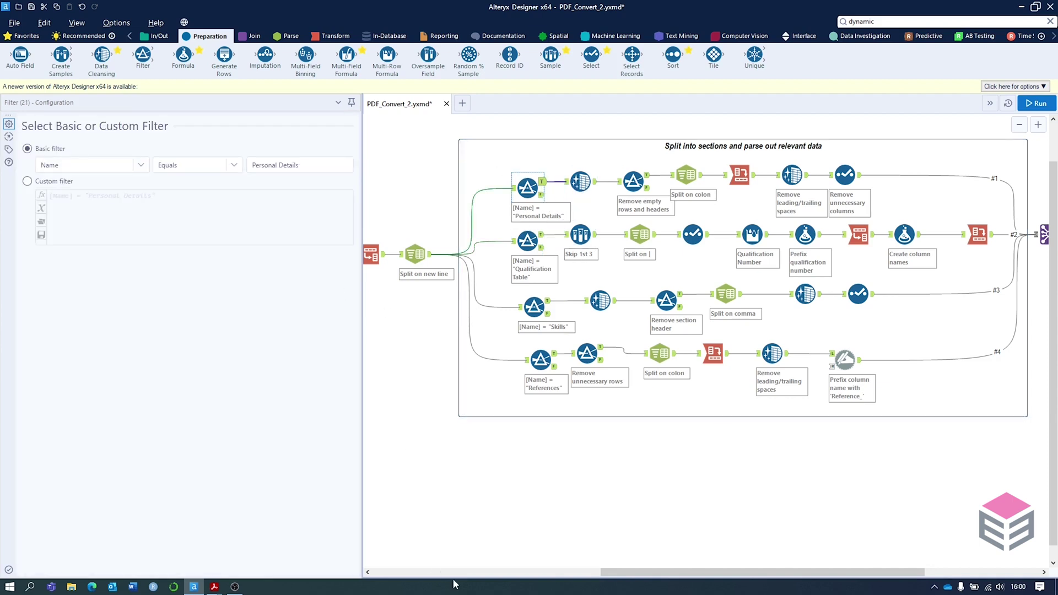
pyautogui.moveTo(458, 578); pyautogui.dragTo(483, 405)
pyautogui.scroll(-9, 503, 529)
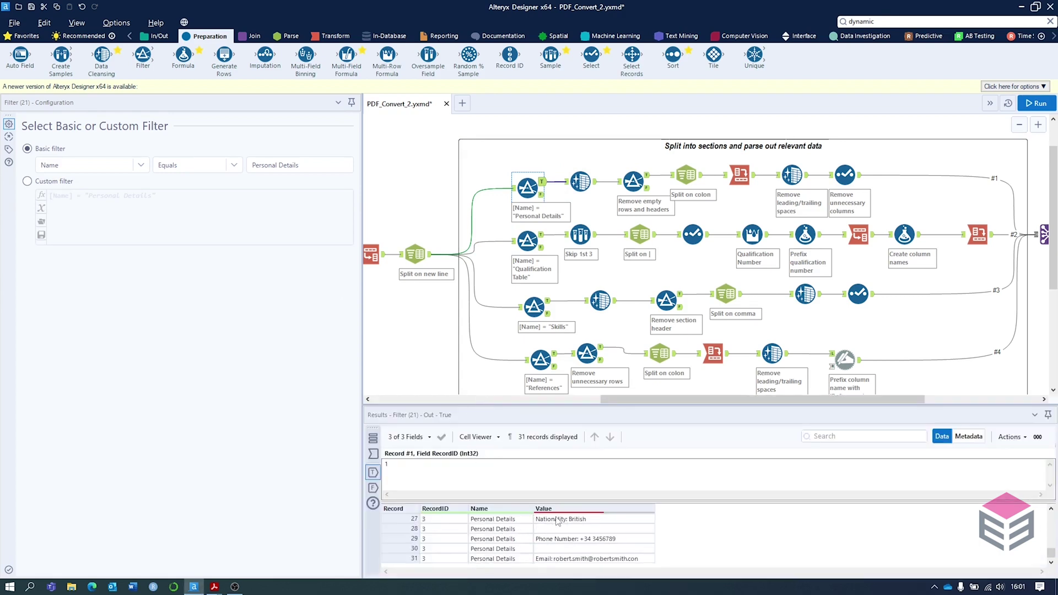
# Check the whitespace-cleansing options of the Data Cleansing tool after the Personal Details filter and inspect the blank rows in its output
pyautogui.scroll(9, 568, 529)
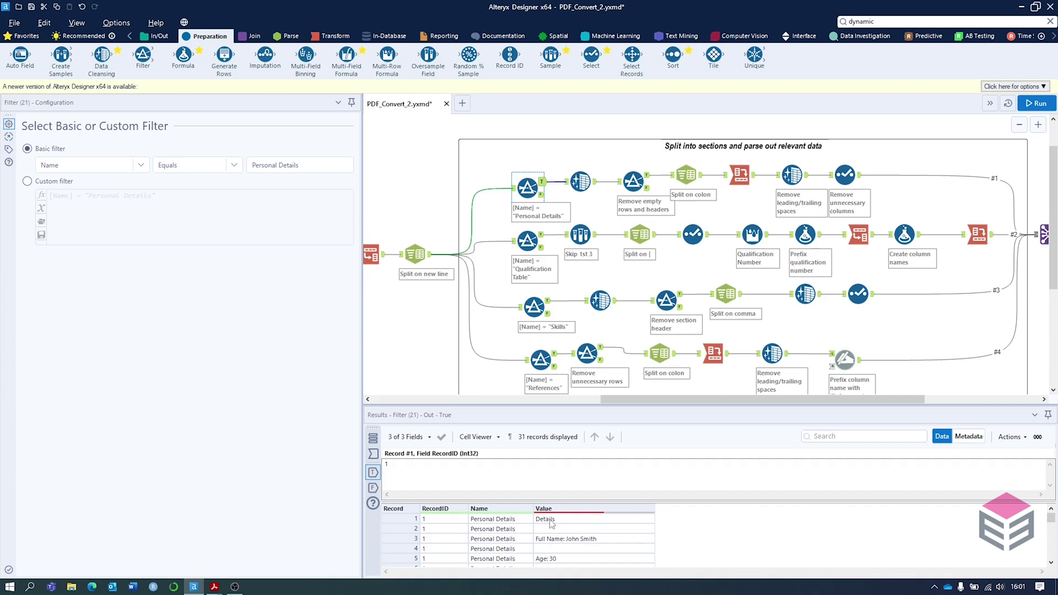
pyautogui.click(578, 183)
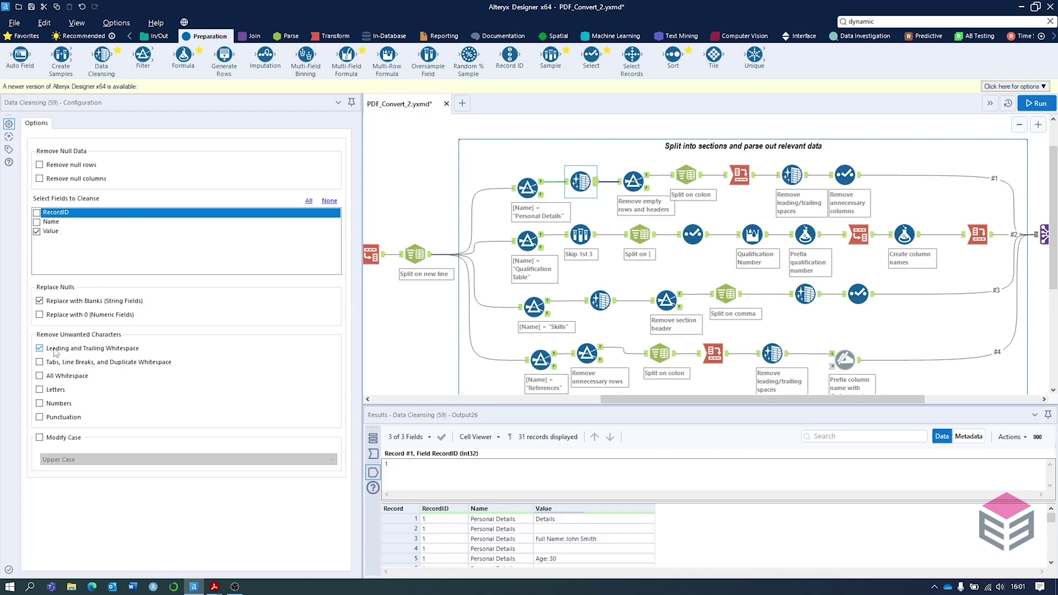
pyautogui.click(374, 472)
pyautogui.click(374, 472)
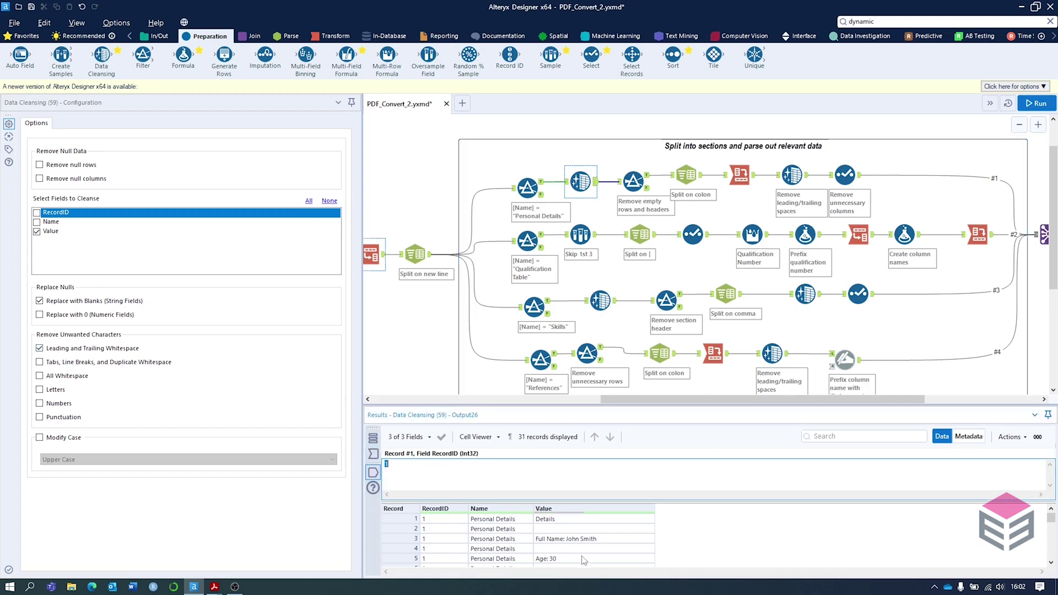
pyautogui.click(561, 530)
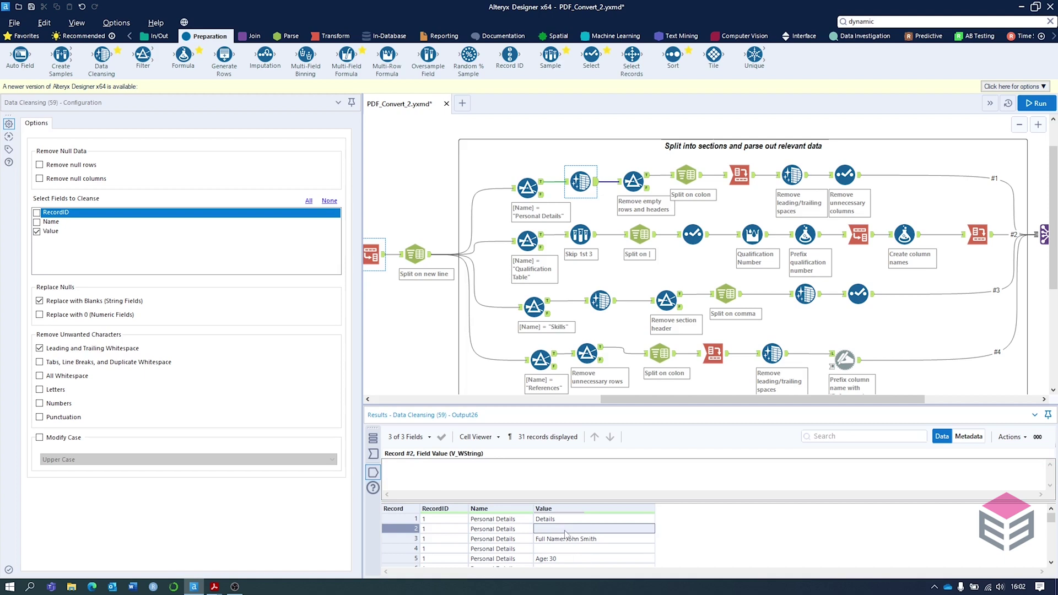
# Examine the Remove empty rows and headers filter's two conditions and find the matching Details and blank rows in its input
pyautogui.click(633, 182)
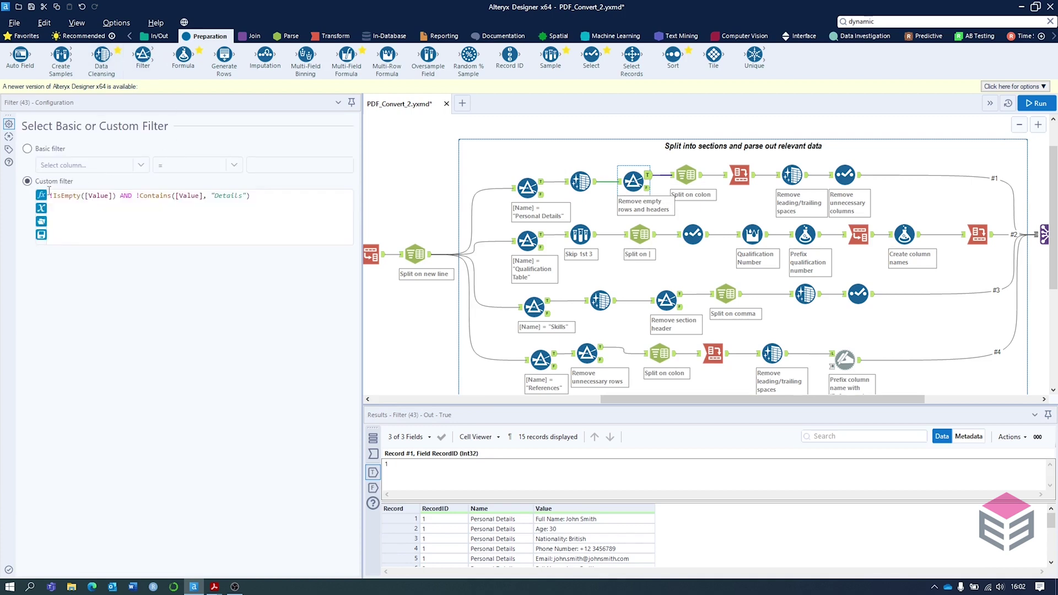
pyautogui.moveTo(51, 195); pyautogui.dragTo(127, 197)
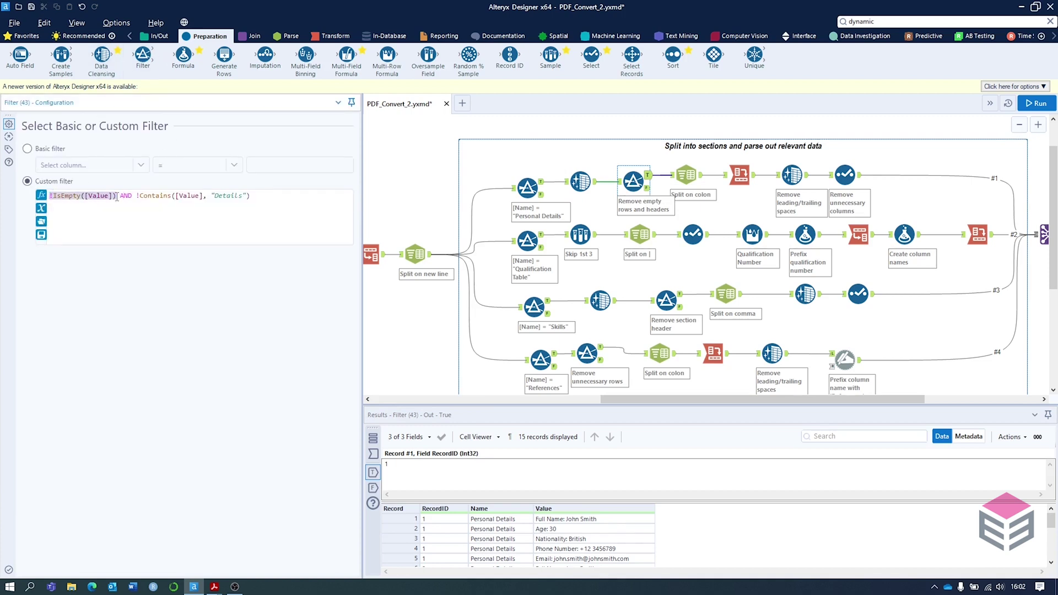
pyautogui.moveTo(138, 196); pyautogui.dragTo(251, 196)
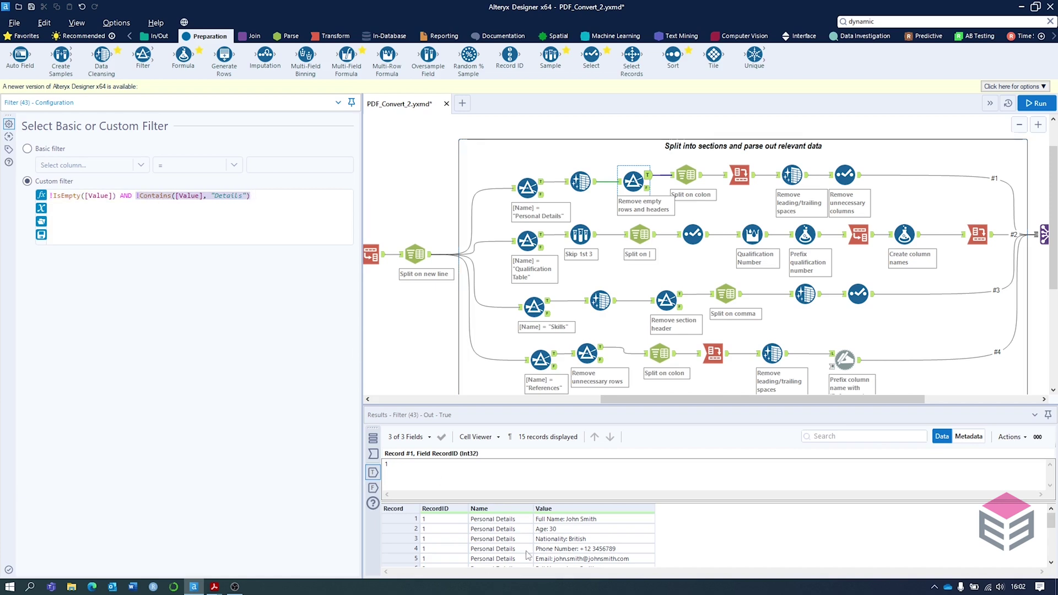
pyautogui.click(373, 453)
pyautogui.click(550, 520)
pyautogui.click(549, 529)
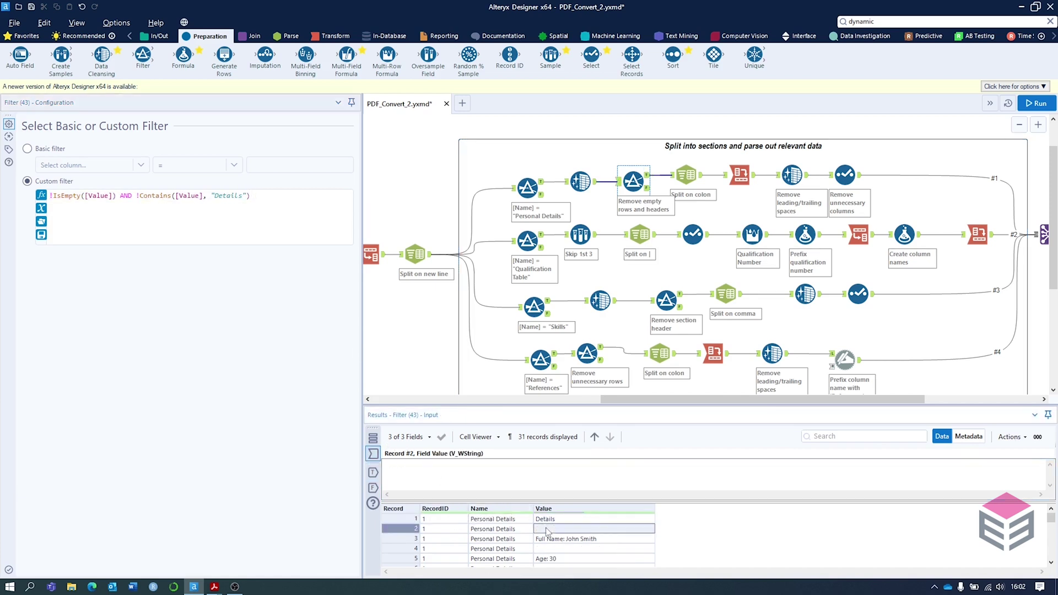
# Review the Remove empty rows and headers filter's True output against its !IsEmpty([Value]) and !Contains([Value], "Details") conditions
pyautogui.click(373, 472)
pyautogui.moveTo(580, 547); pyautogui.dragTo(581, 549)
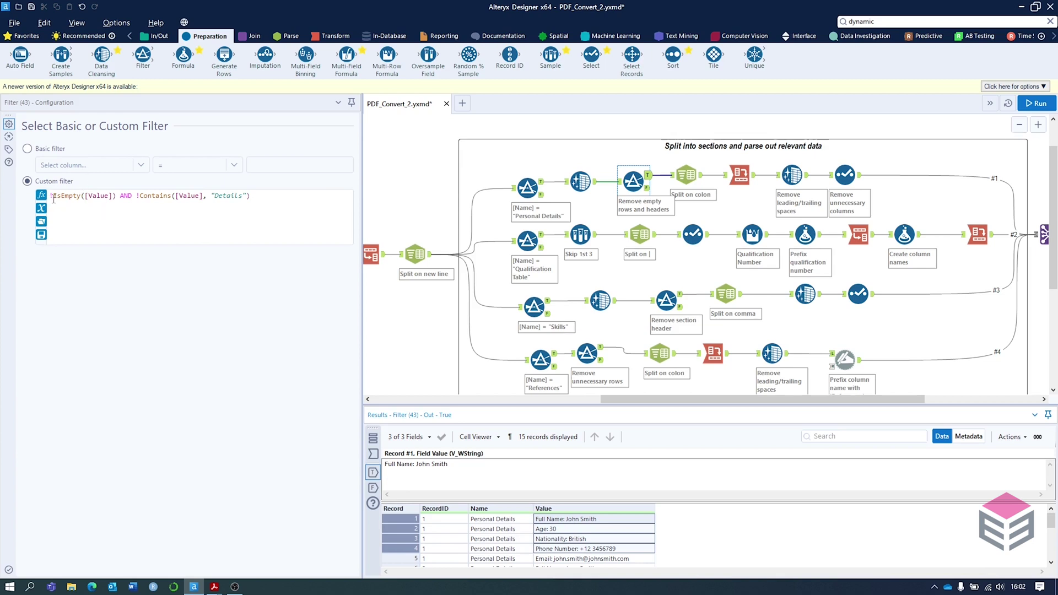
pyautogui.moveTo(50, 200); pyautogui.dragTo(121, 200)
pyautogui.click(222, 197)
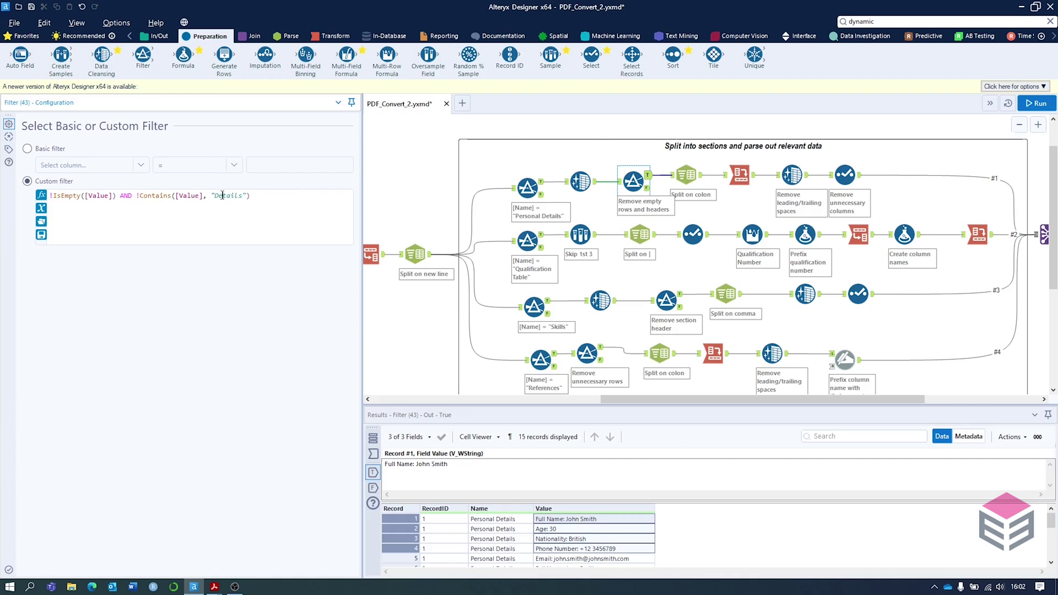
pyautogui.moveTo(49, 196); pyautogui.dragTo(112, 195)
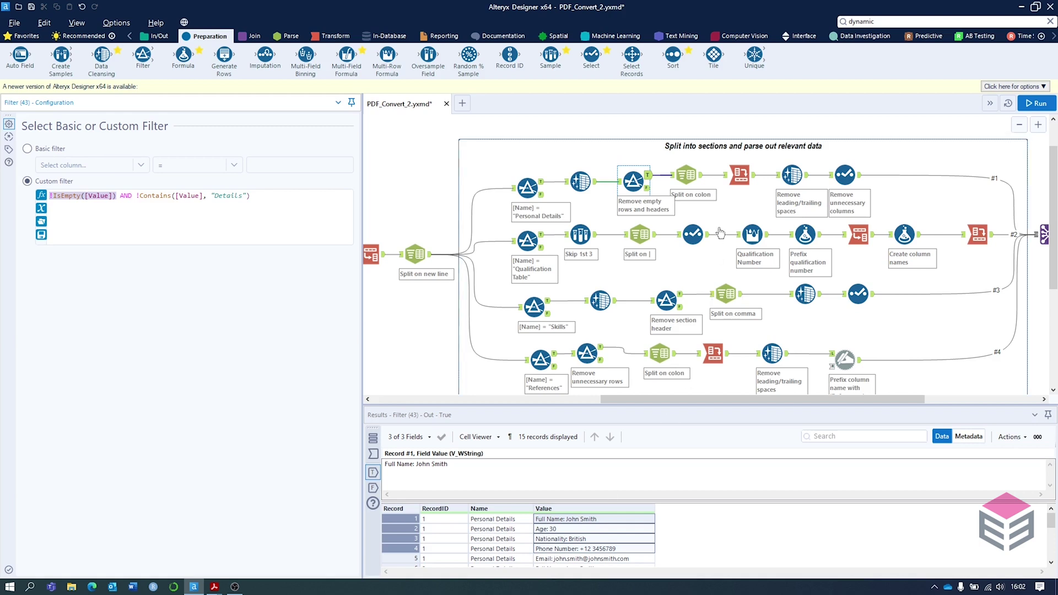
# Check the colon delimiter of the Personal Details branch's Split on colon tool and examine the Value1 and Value2 columns in its output
pyautogui.click(687, 176)
pyautogui.click(273, 37)
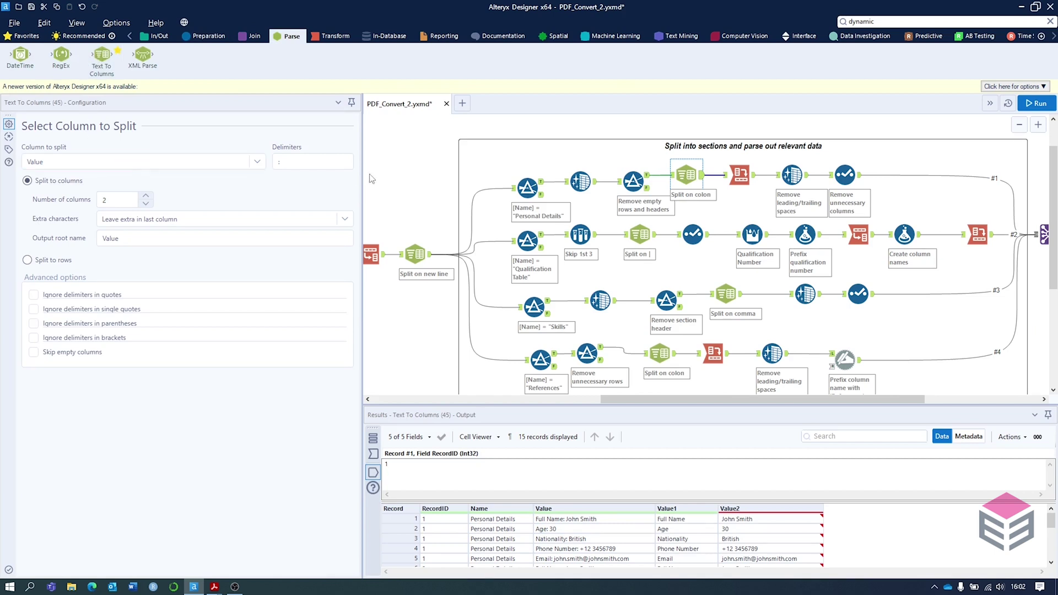
pyautogui.click(277, 162)
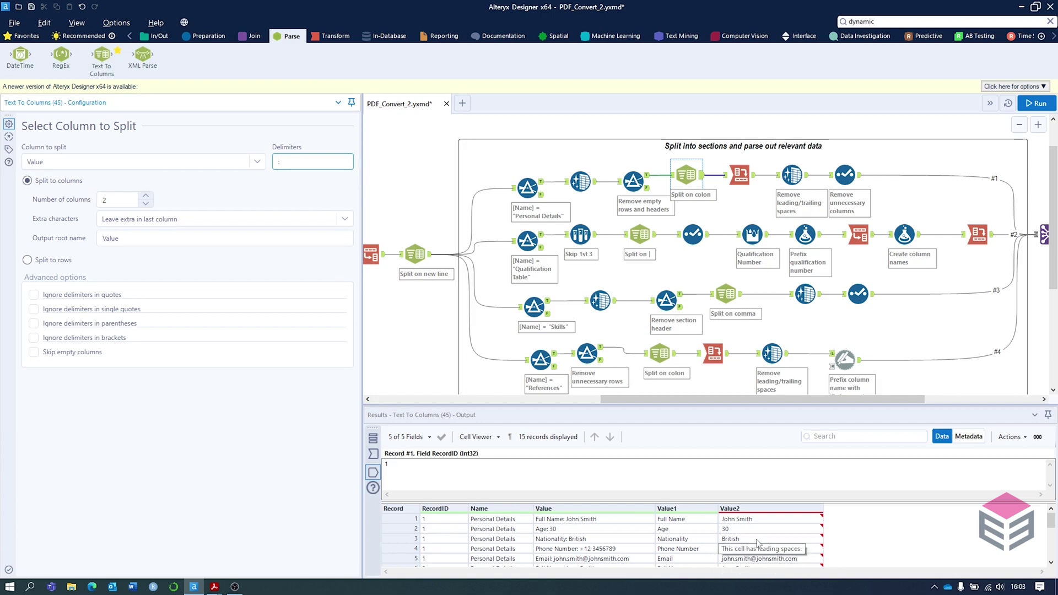
pyautogui.moveTo(754, 535)
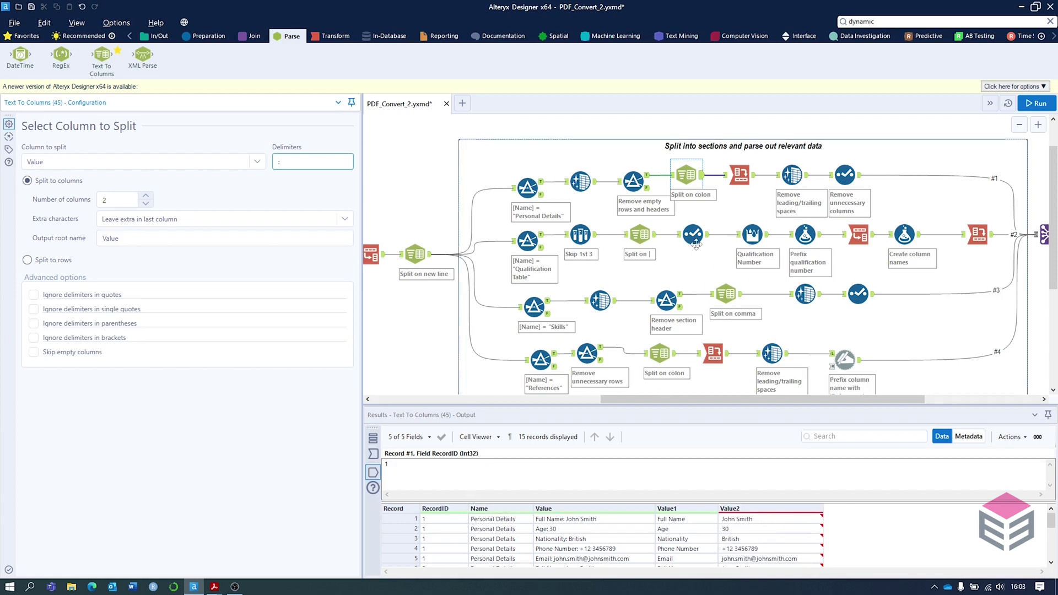
# Examine the Personal Details Cross Tab configuration and match its header and value fields to the Value1 and Value2 columns in its input
pyautogui.click(739, 175)
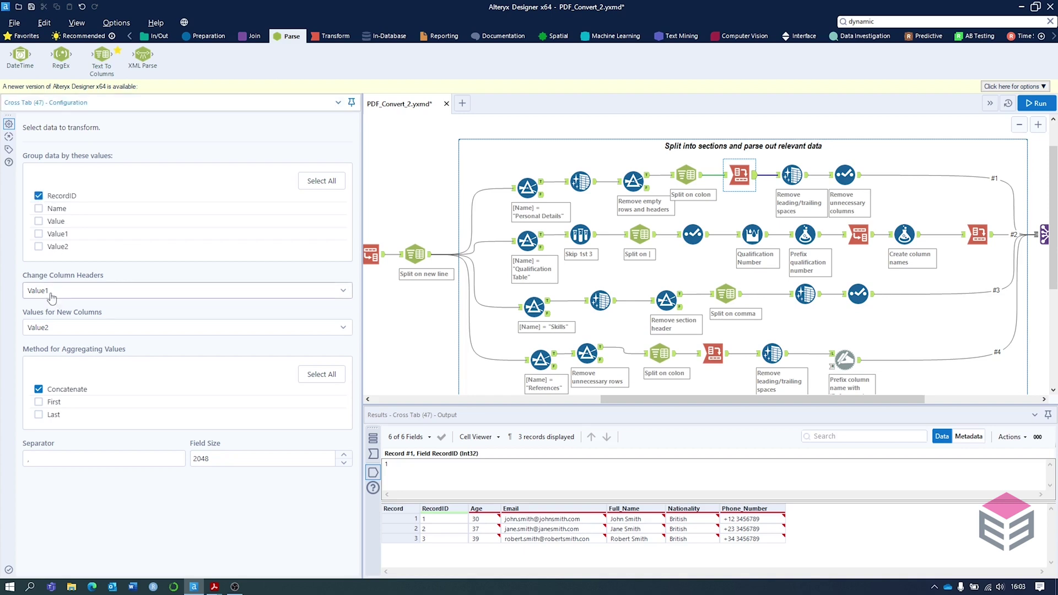
pyautogui.click(373, 454)
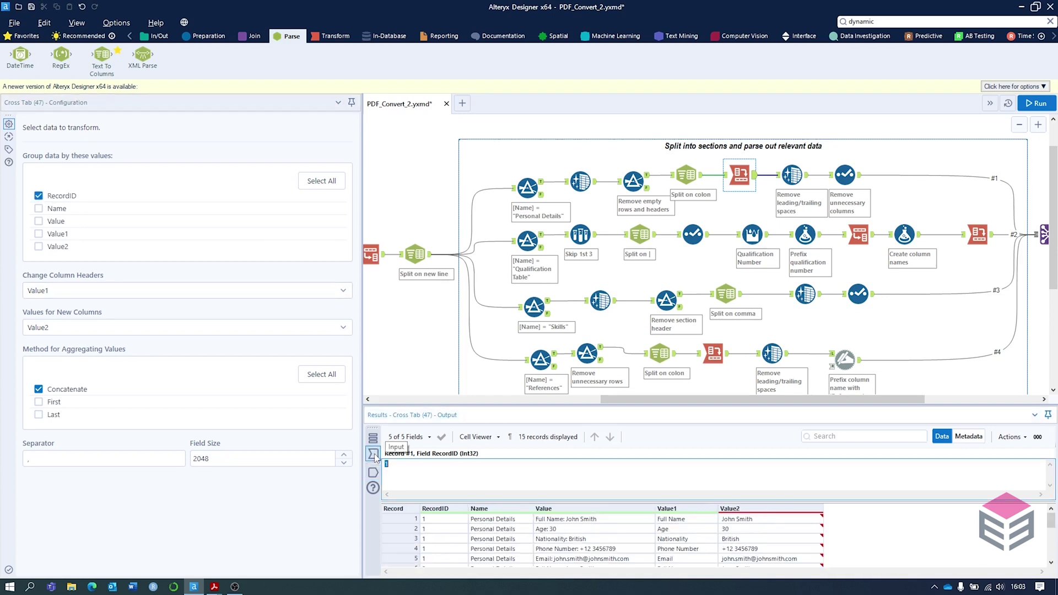
pyautogui.click(676, 537)
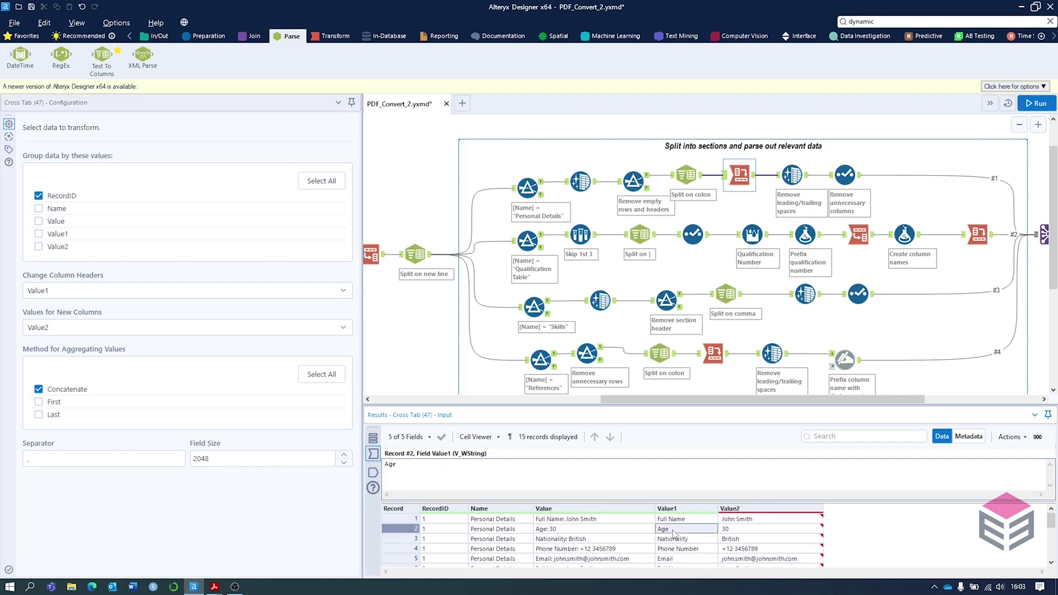
pyautogui.click(685, 549)
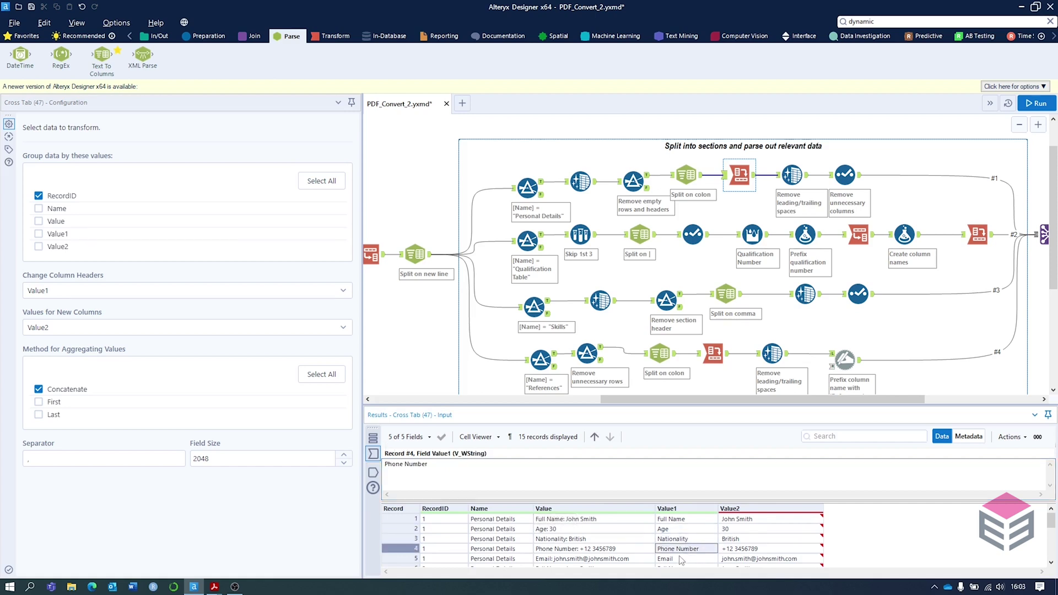
pyautogui.click(682, 560)
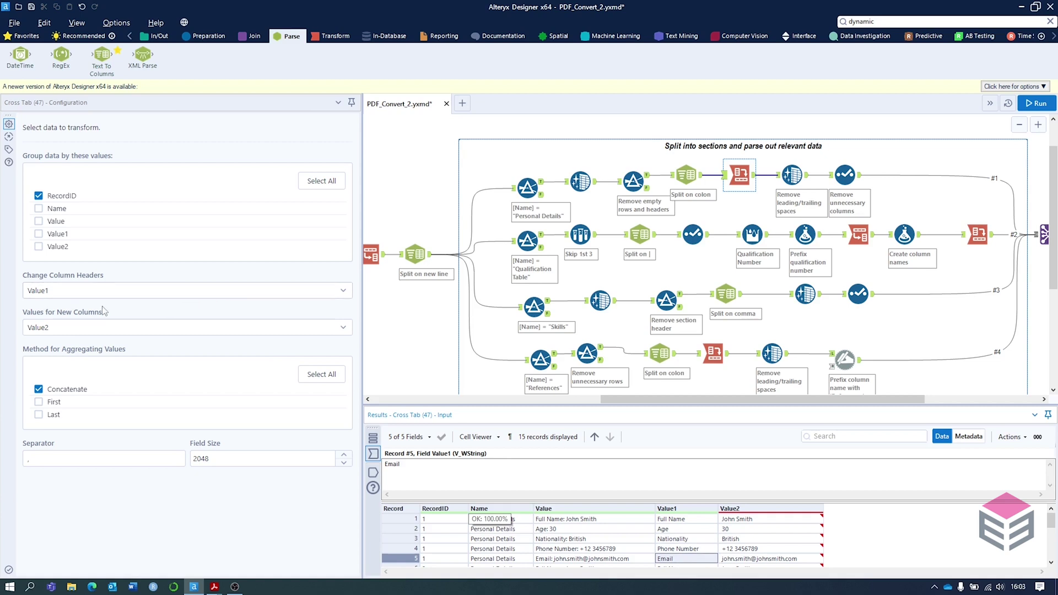
pyautogui.moveTo(737, 519); pyautogui.dragTo(749, 567)
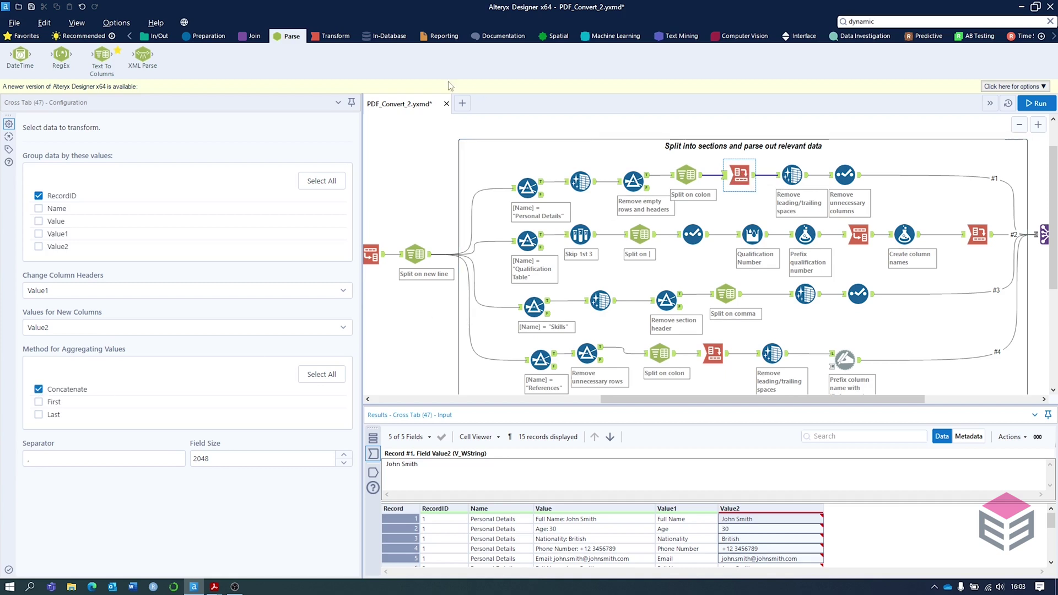
# Locate the Cross Tab tool among the Transform tools and display the Personal Details Cross Tab's output
pyautogui.click(347, 37)
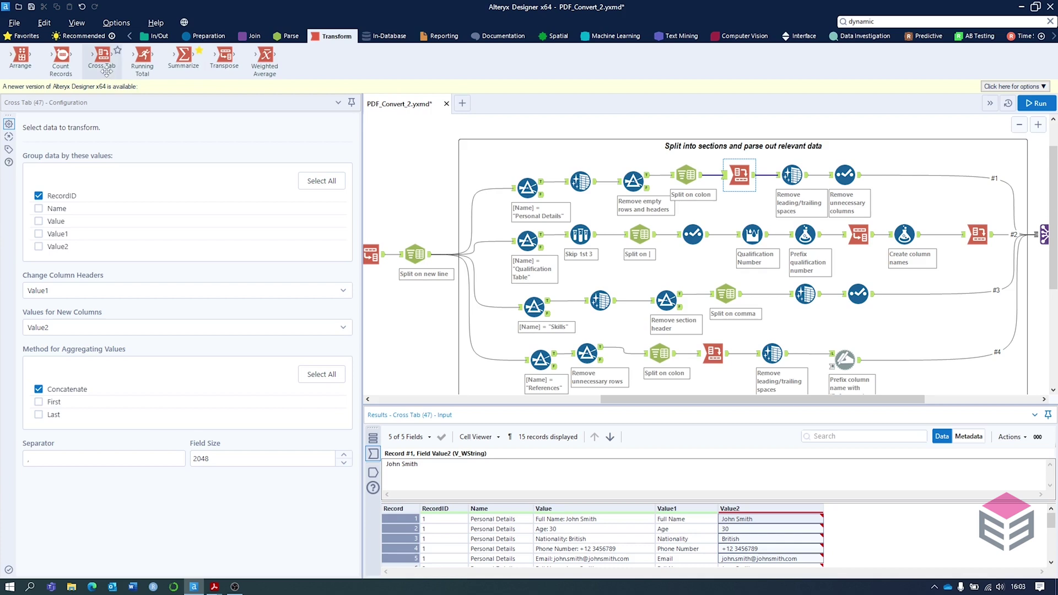
pyautogui.moveTo(106, 70); pyautogui.dragTo(713, 353)
pyautogui.click(375, 473)
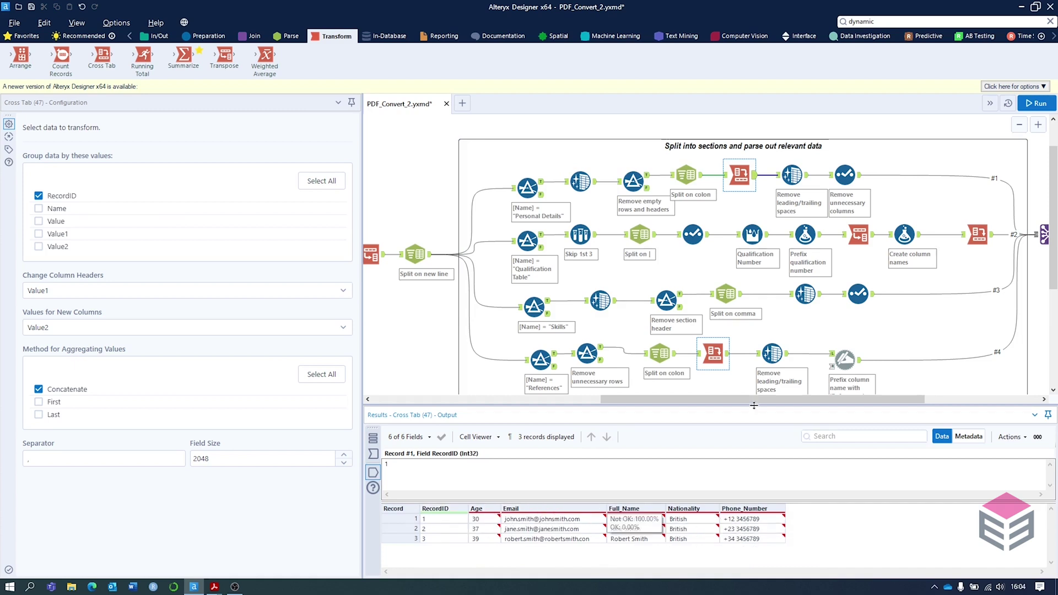
# Compare the Personal Details Remove leading/trailing spaces tool's input and output, and check the fields kept by the Remove unnecessary columns tool
pyautogui.click(796, 184)
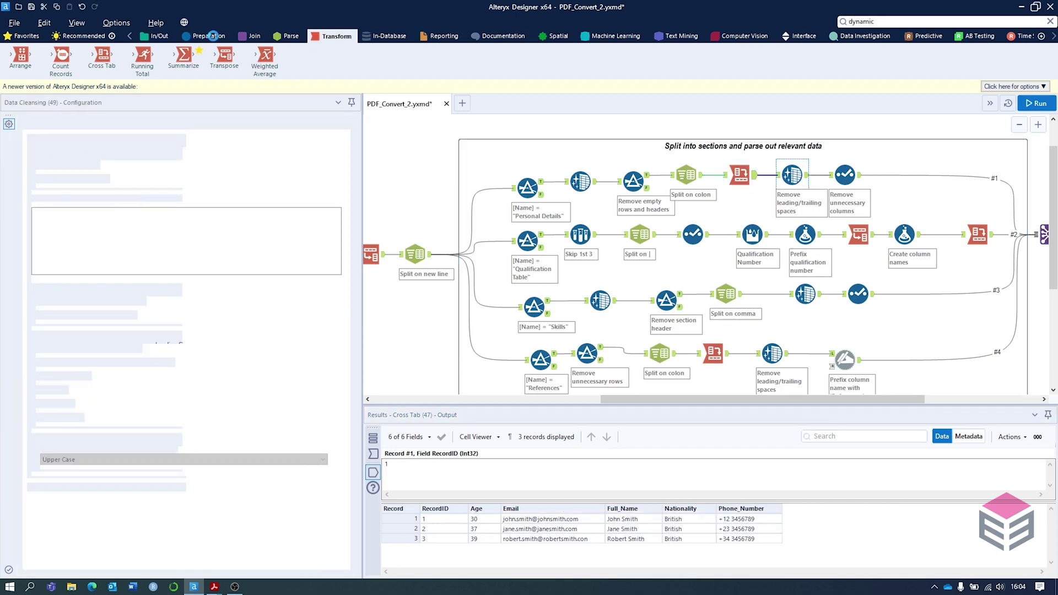
pyautogui.click(212, 36)
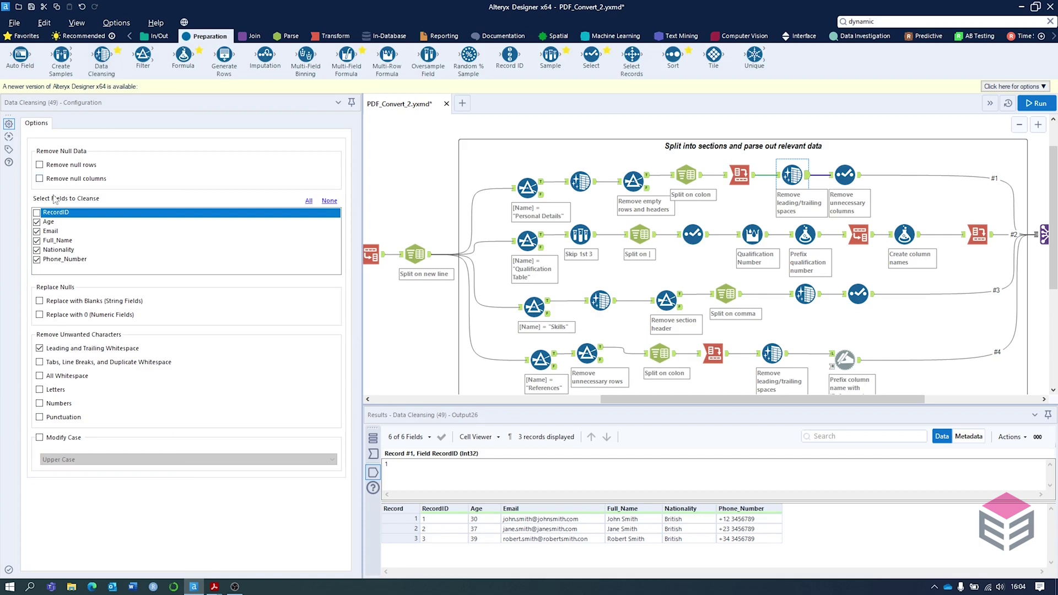
pyautogui.click(373, 453)
pyautogui.moveTo(486, 514)
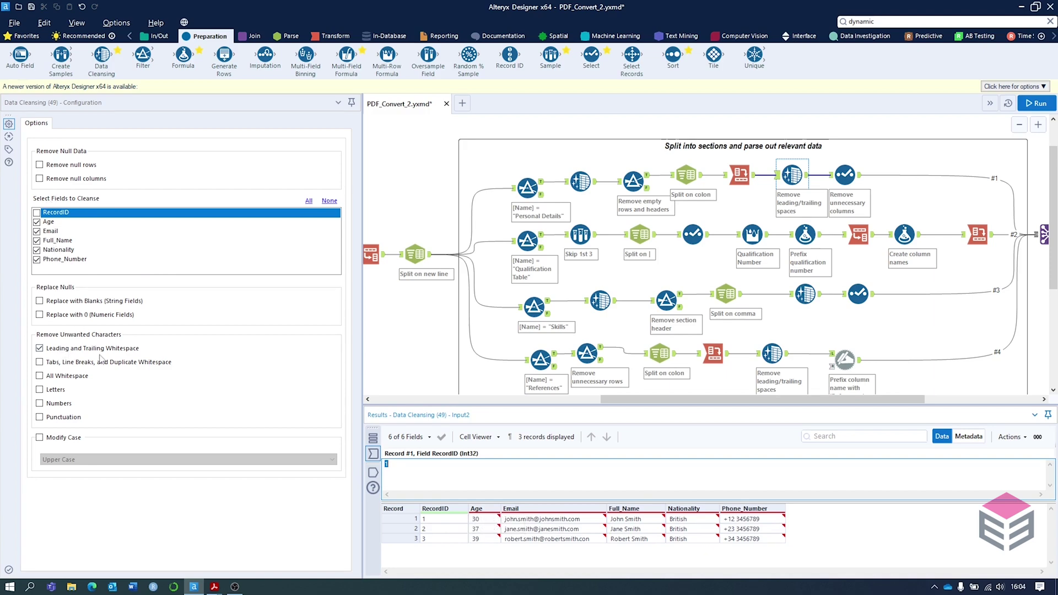
pyautogui.click(373, 472)
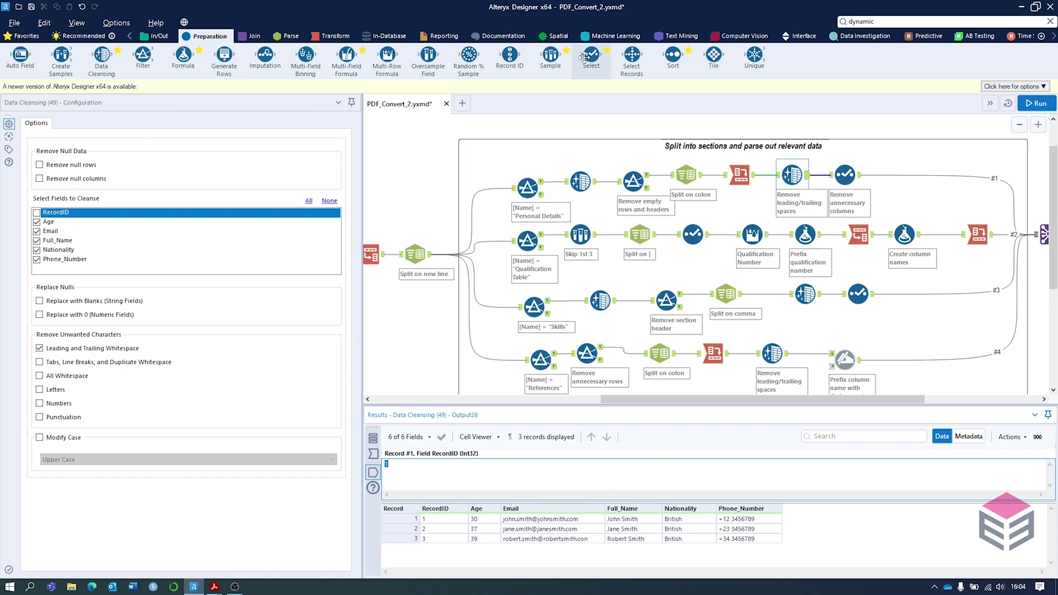
pyautogui.click(843, 177)
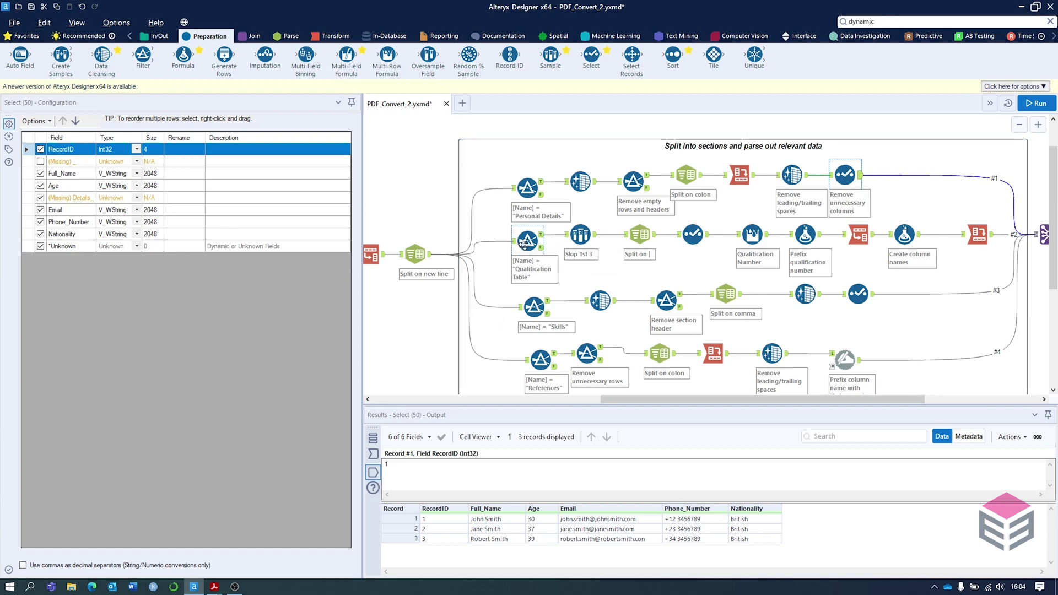
# Look through the header rows of each record in the Qualification Table filter's True output and open the Skip 1st 3 Sample tool's configuration
pyautogui.click(527, 241)
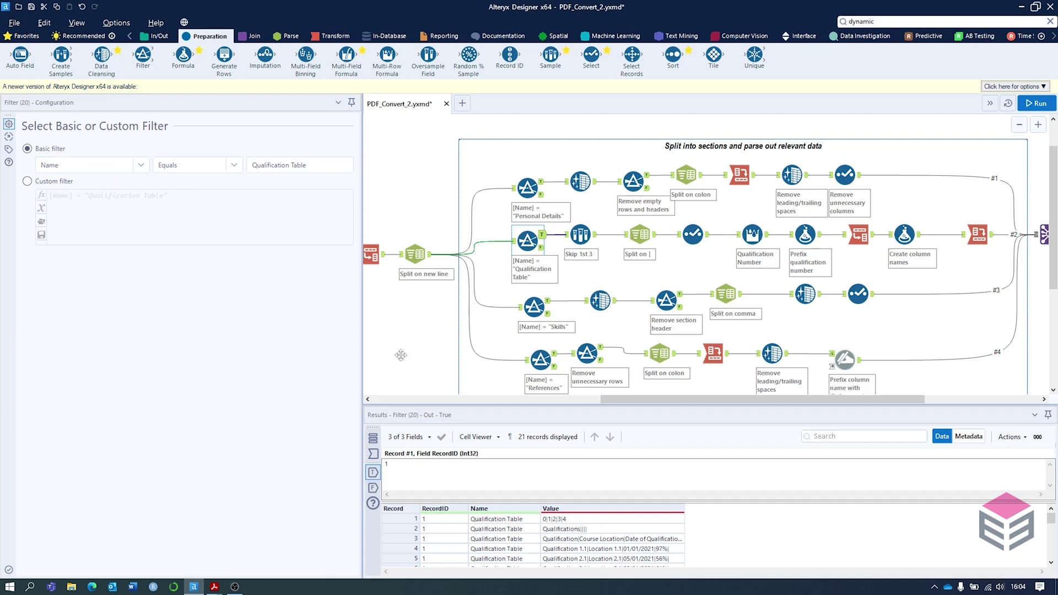
pyautogui.click(373, 474)
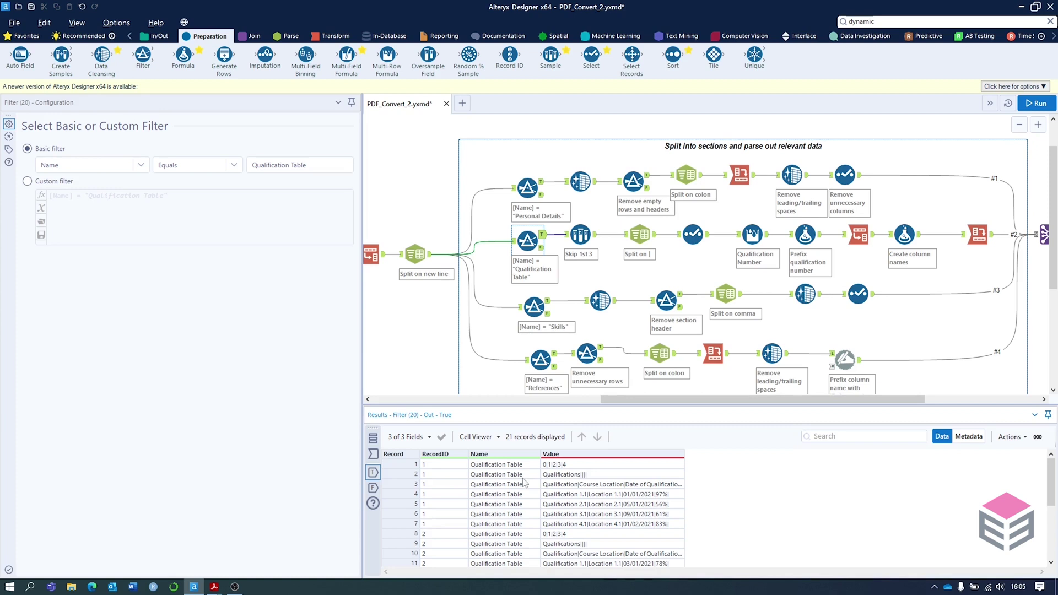
pyautogui.click(560, 467)
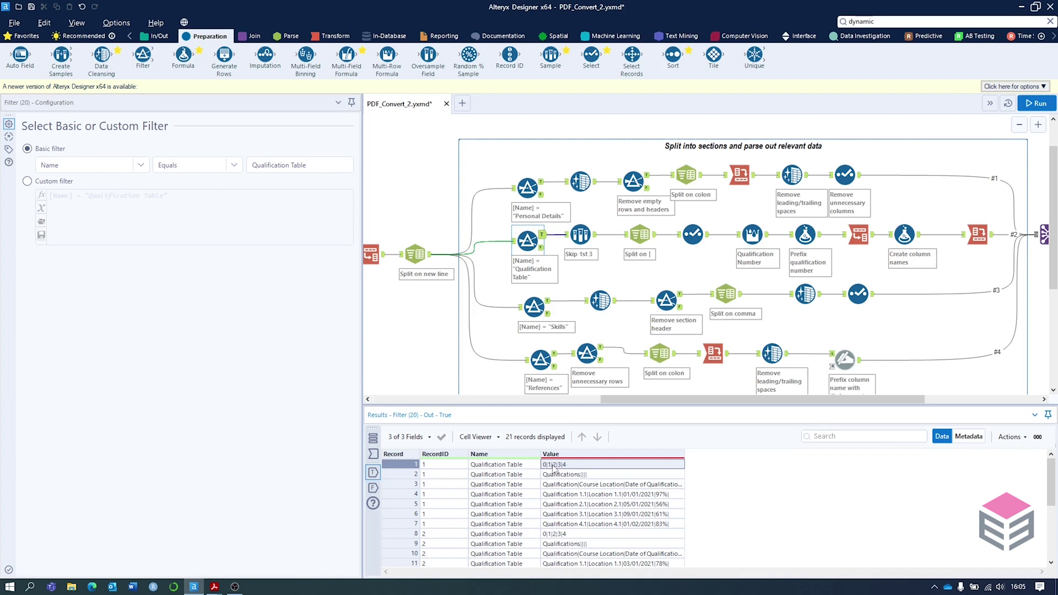
pyautogui.click(574, 475)
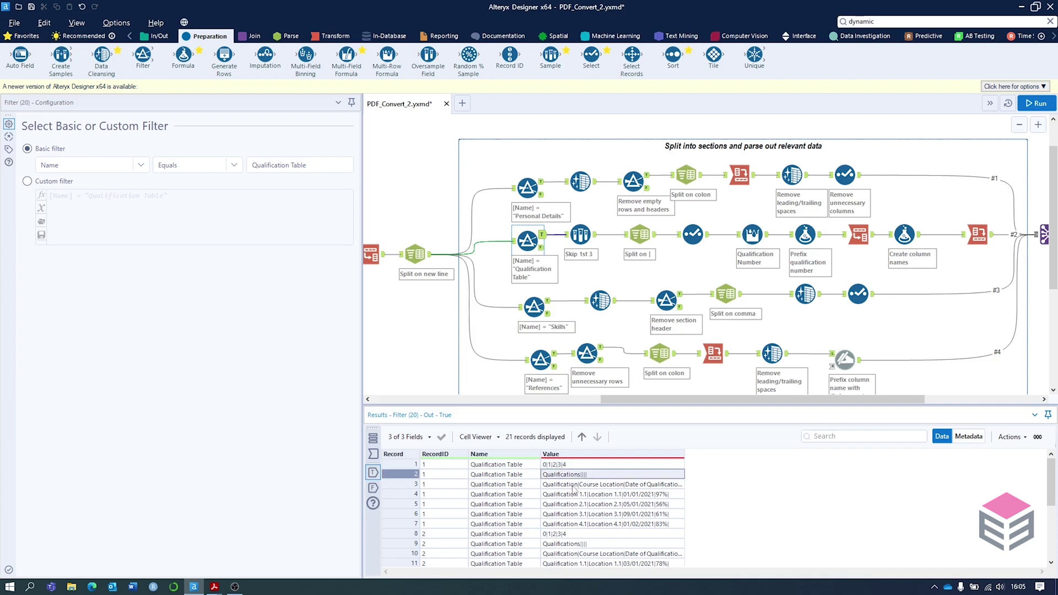
pyautogui.click(576, 485)
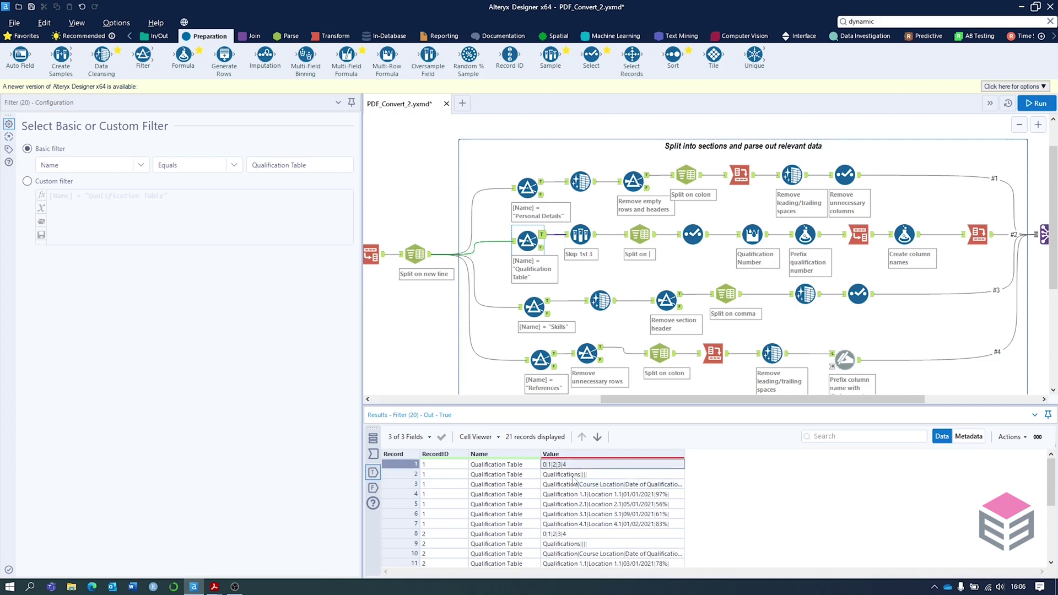
pyautogui.scroll(-1, 576, 518)
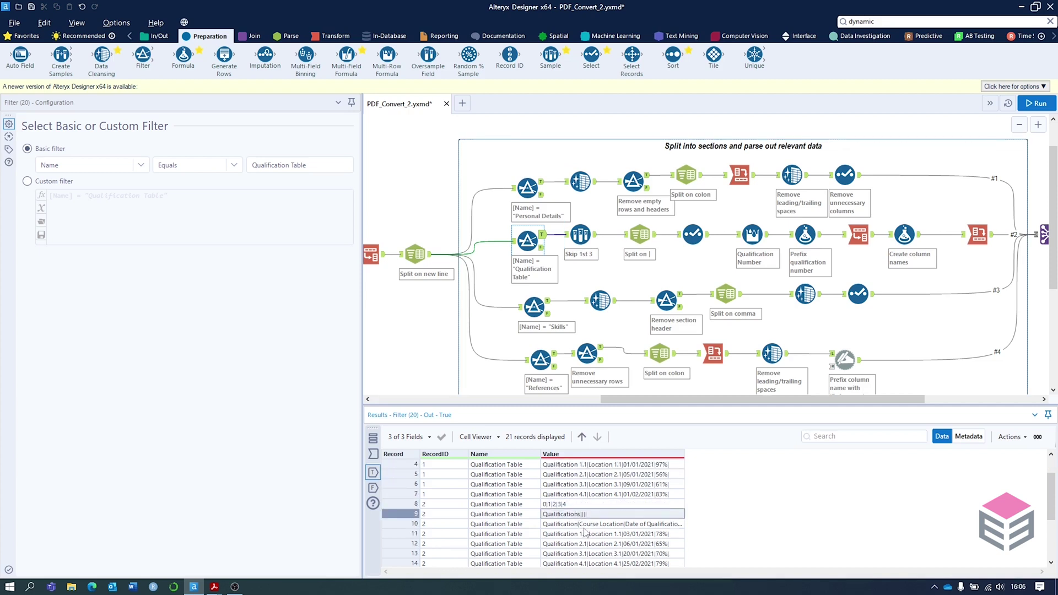
pyautogui.click(586, 528)
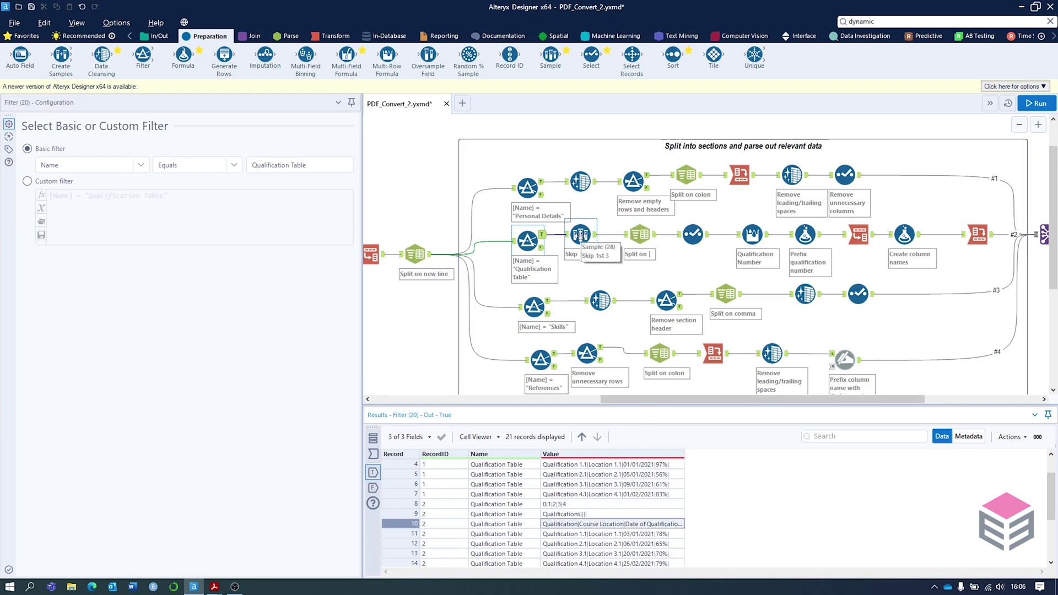
pyautogui.click(579, 234)
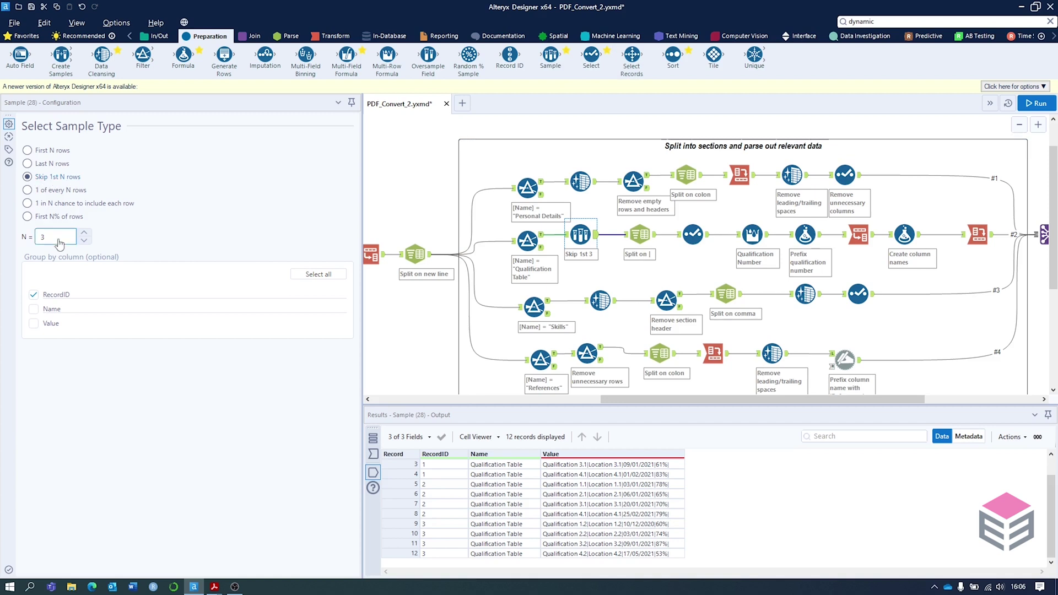
# Check the Skip 1st 3 Sample tool's N value and compare its input rows with the qualification rows in its output
pyautogui.click(39, 239)
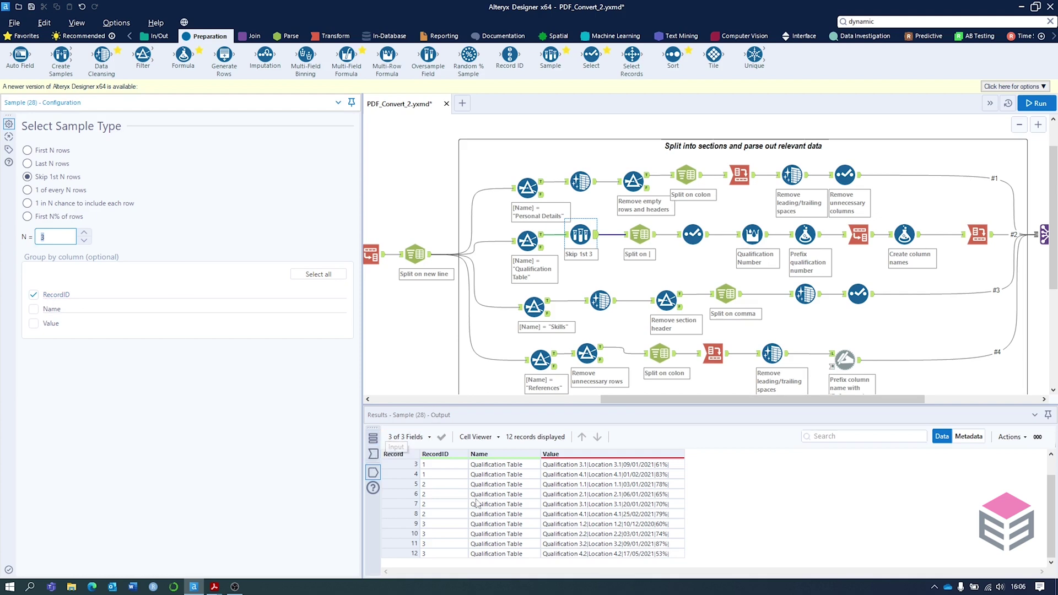
pyautogui.click(373, 454)
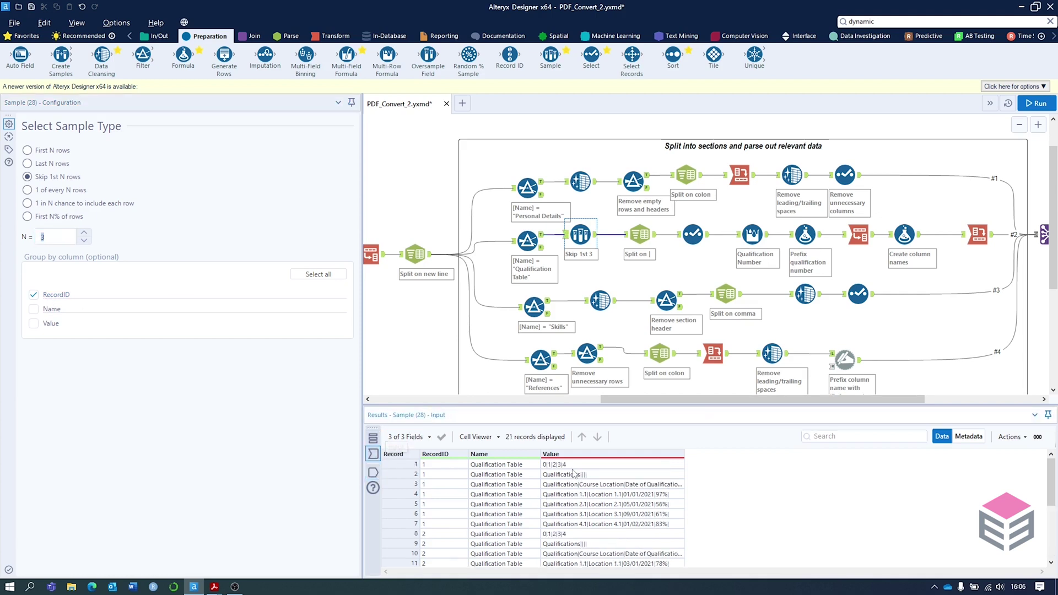
pyautogui.click(374, 473)
pyautogui.moveTo(608, 465); pyautogui.dragTo(615, 555)
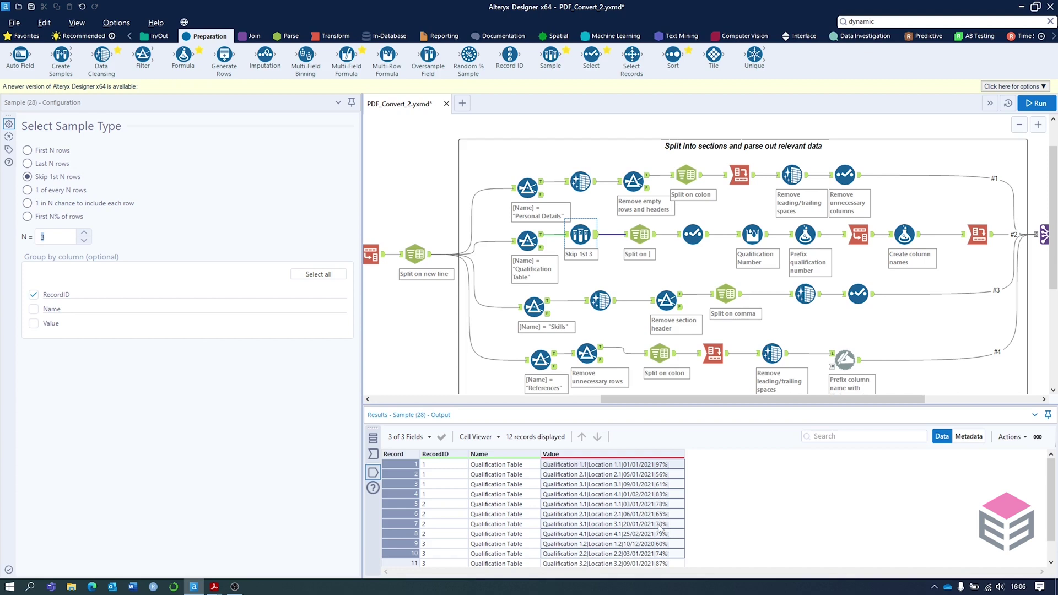
pyautogui.click(595, 503)
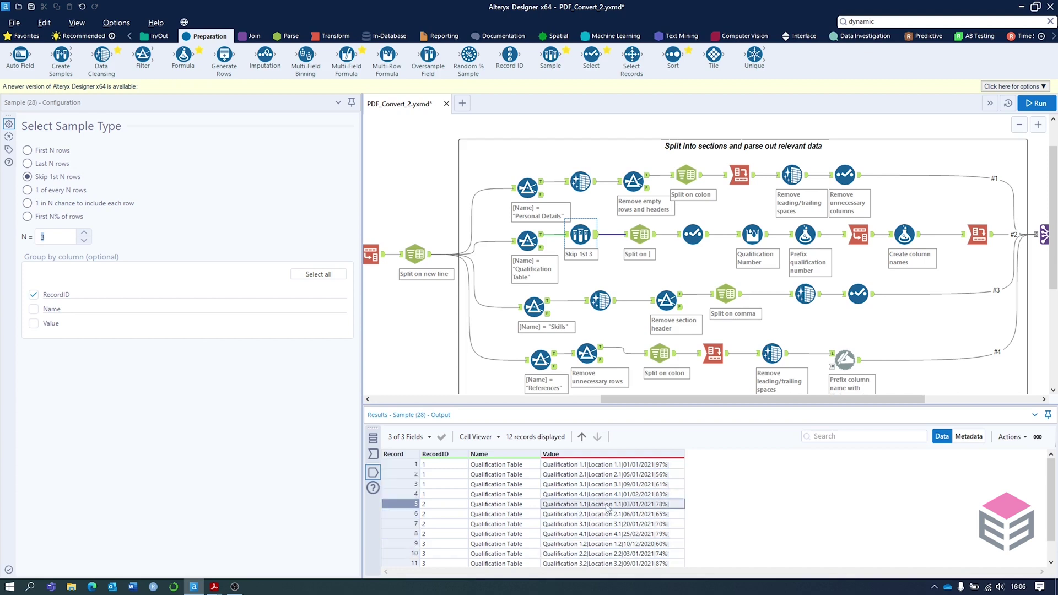
# Examine the pipe delimiter in the Qualification Table's Text To Columns tool and go through the Value1 to Value4 columns in its output
pyautogui.click(650, 243)
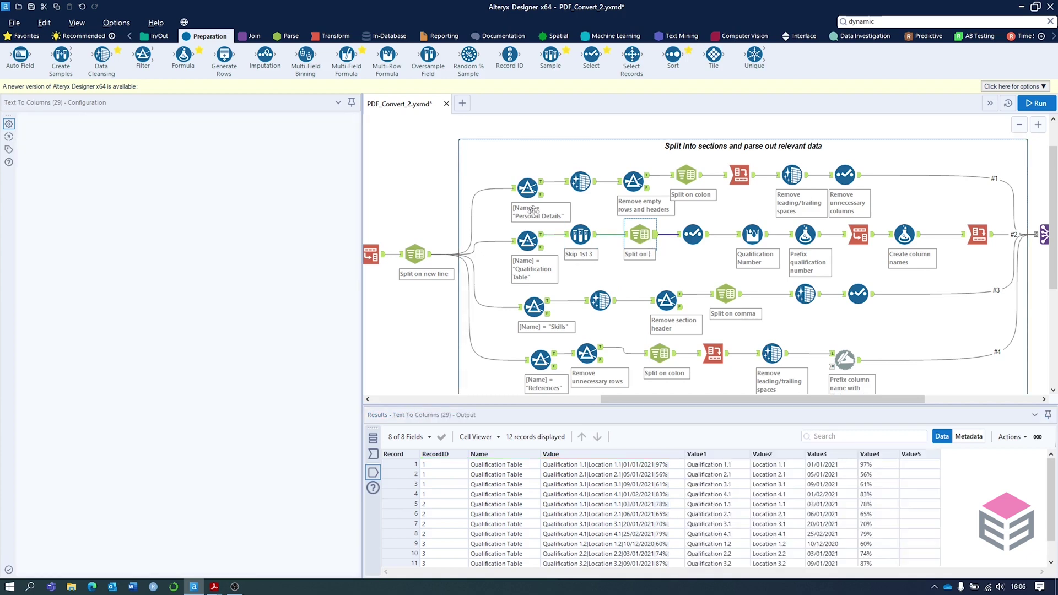
pyautogui.click(291, 37)
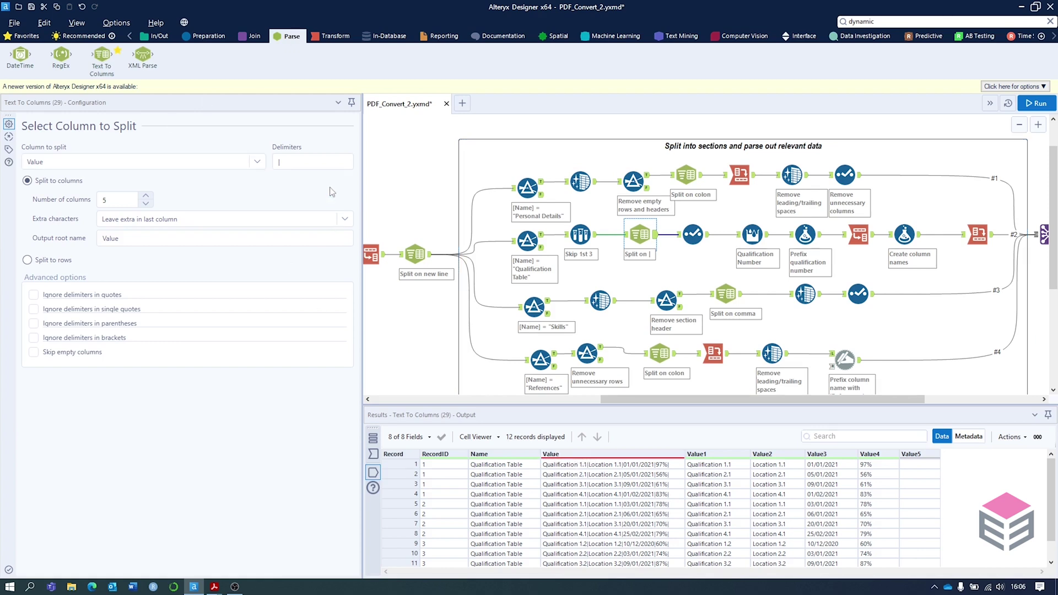
pyautogui.click(292, 164)
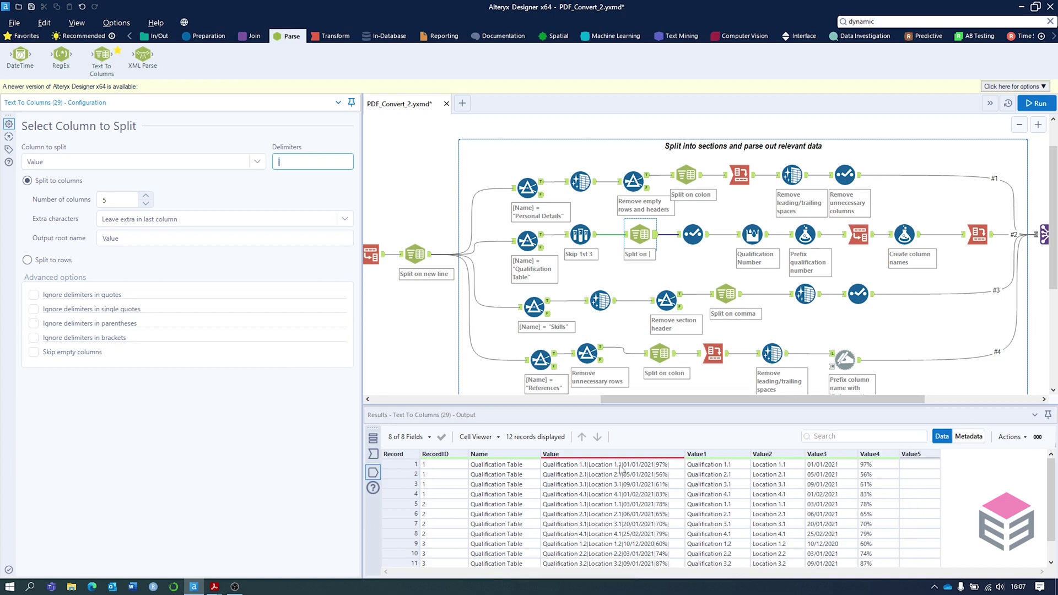
pyautogui.click(711, 466)
pyautogui.click(777, 465)
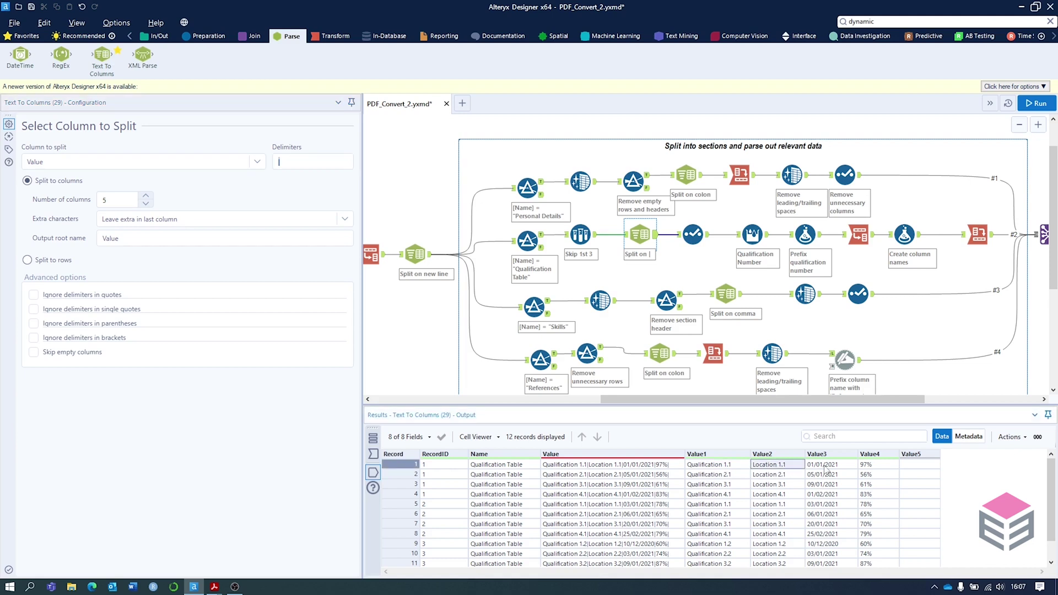
pyautogui.click(825, 466)
pyautogui.click(882, 465)
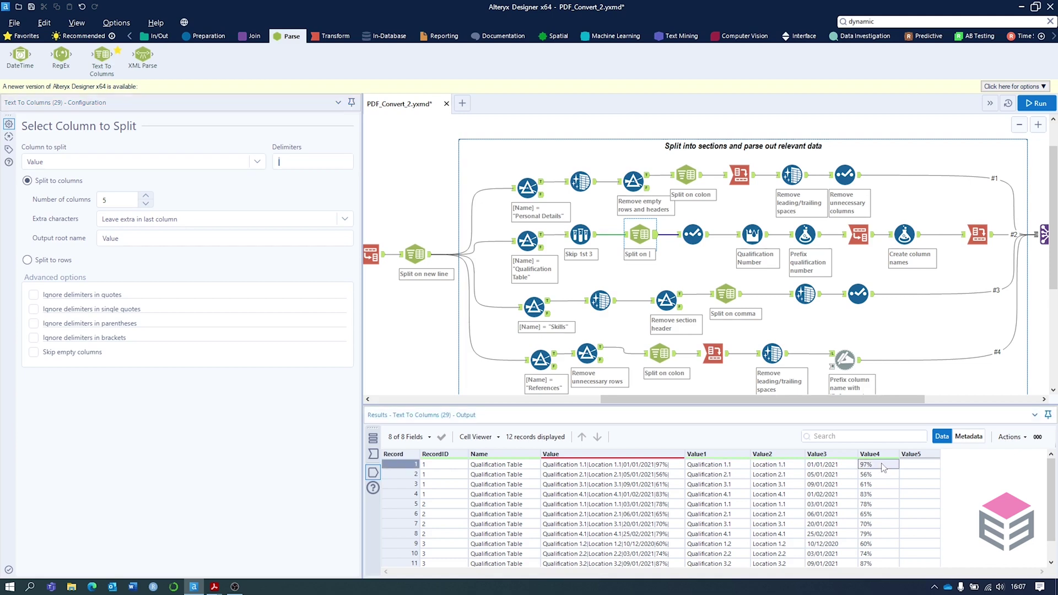
# Review the renamed fields in the Qualification Table Select tool and the new field, type and expression of the Multi-Row Formula tool
pyautogui.click(690, 231)
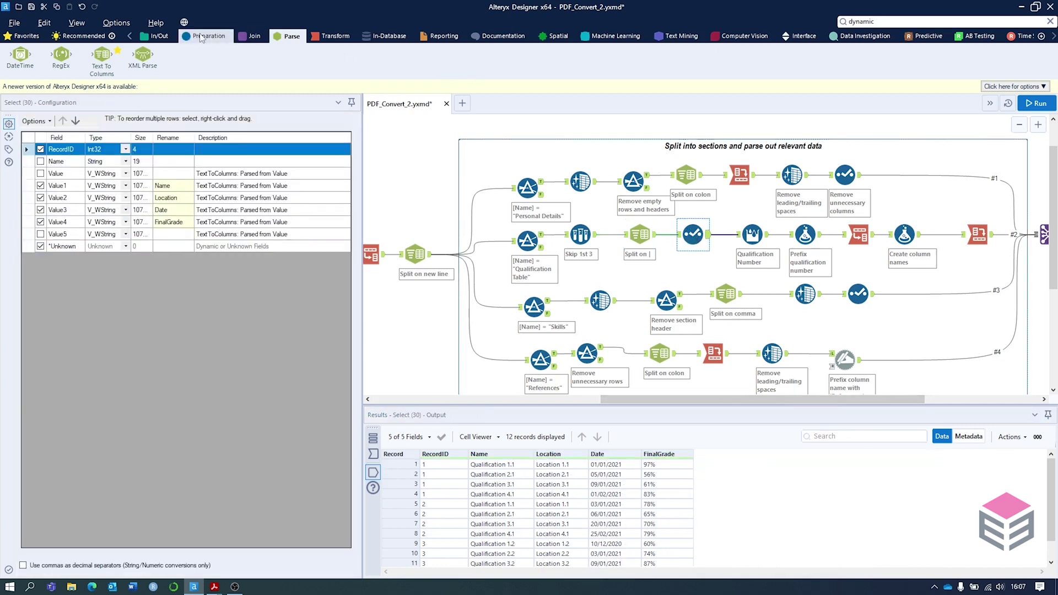
pyautogui.click(201, 37)
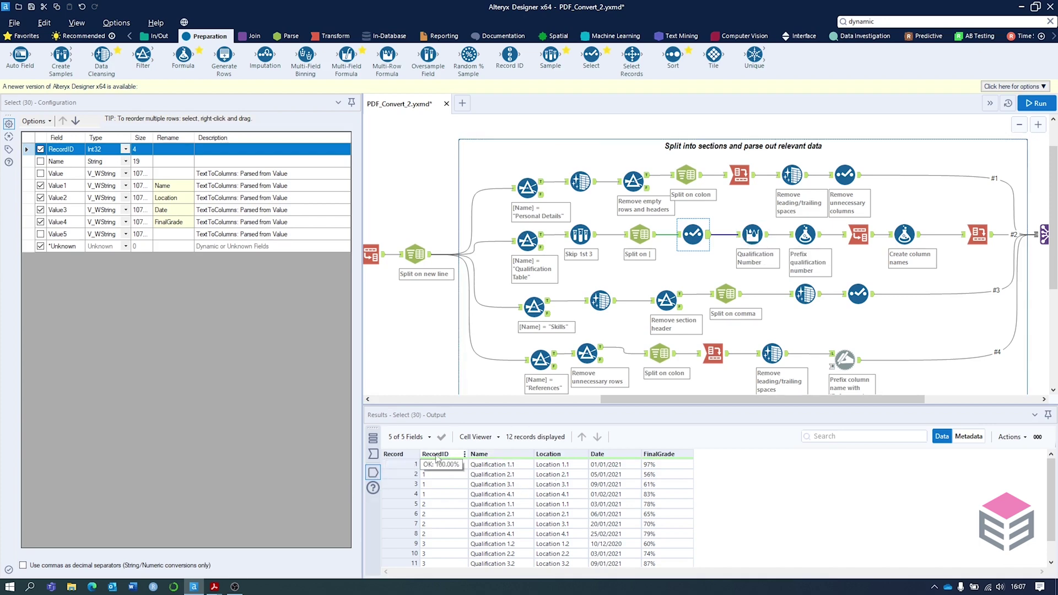
pyautogui.click(754, 232)
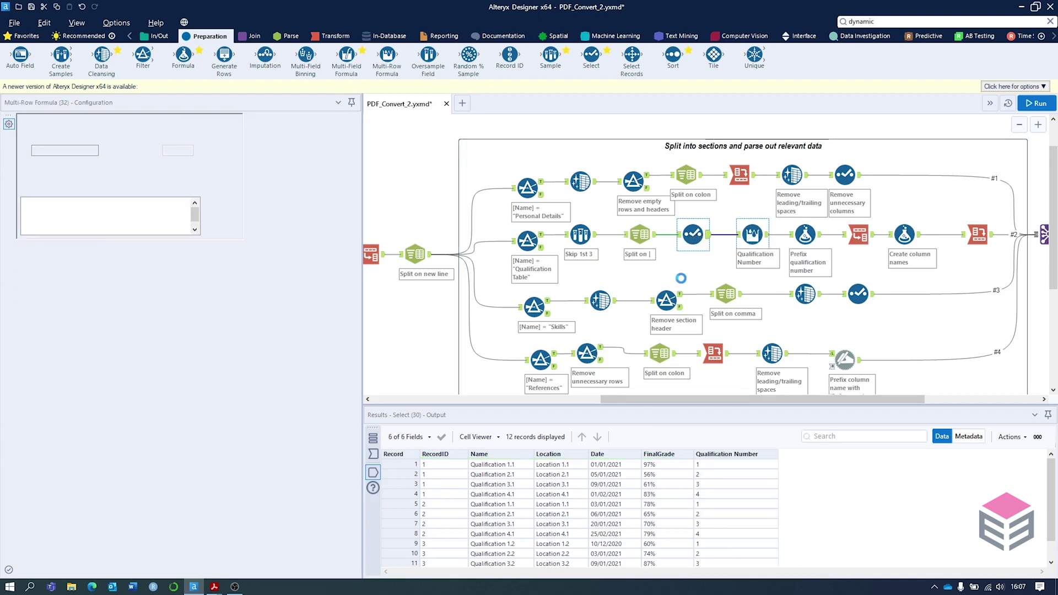
pyautogui.click(37, 150)
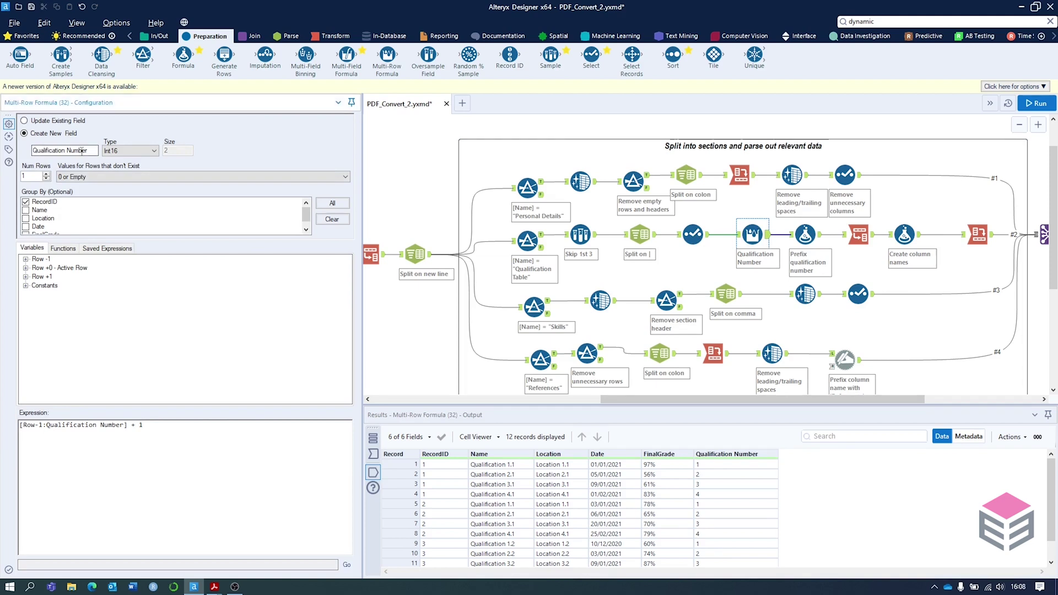
pyautogui.click(122, 152)
pyautogui.moveTo(21, 425); pyautogui.dragTo(146, 423)
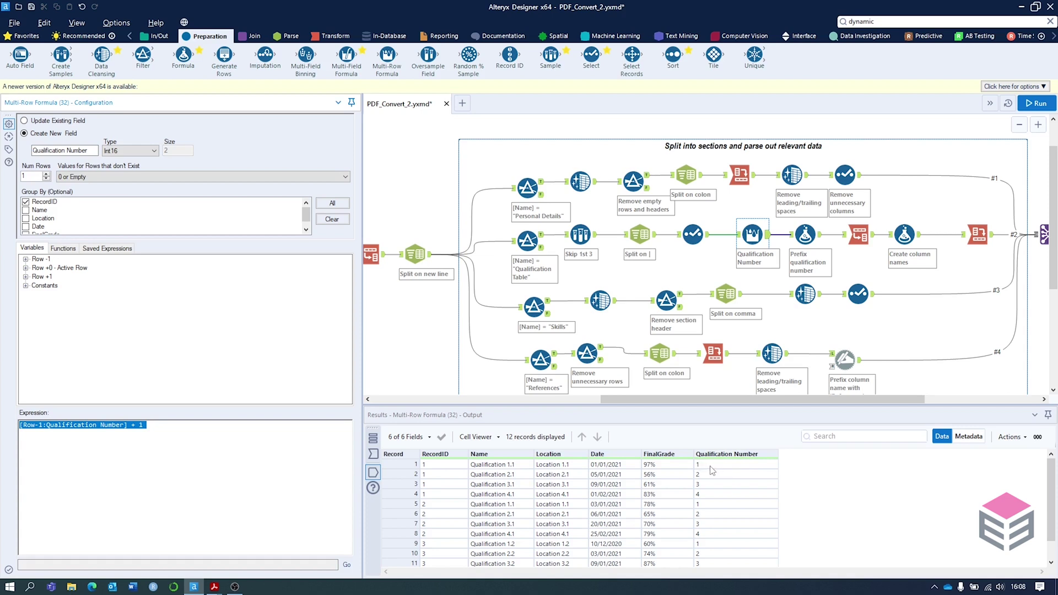
# Compare the Qualification Number values with the qualification names of the first record in the Multi-Row Formula output
pyautogui.moveTo(711, 467); pyautogui.dragTo(711, 493)
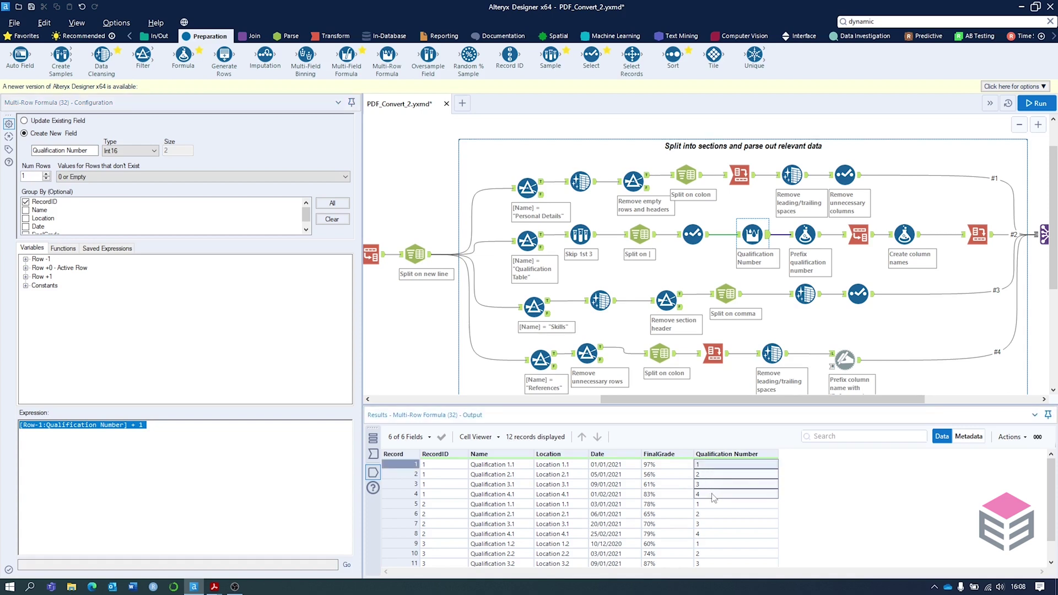
pyautogui.click(501, 494)
pyautogui.click(503, 484)
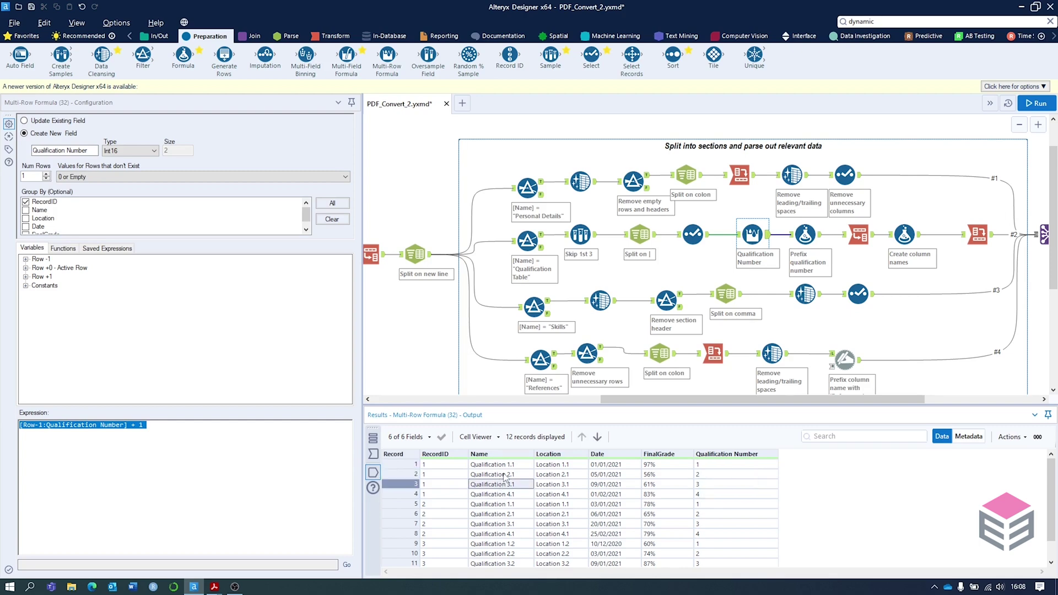
pyautogui.click(505, 476)
pyautogui.click(507, 466)
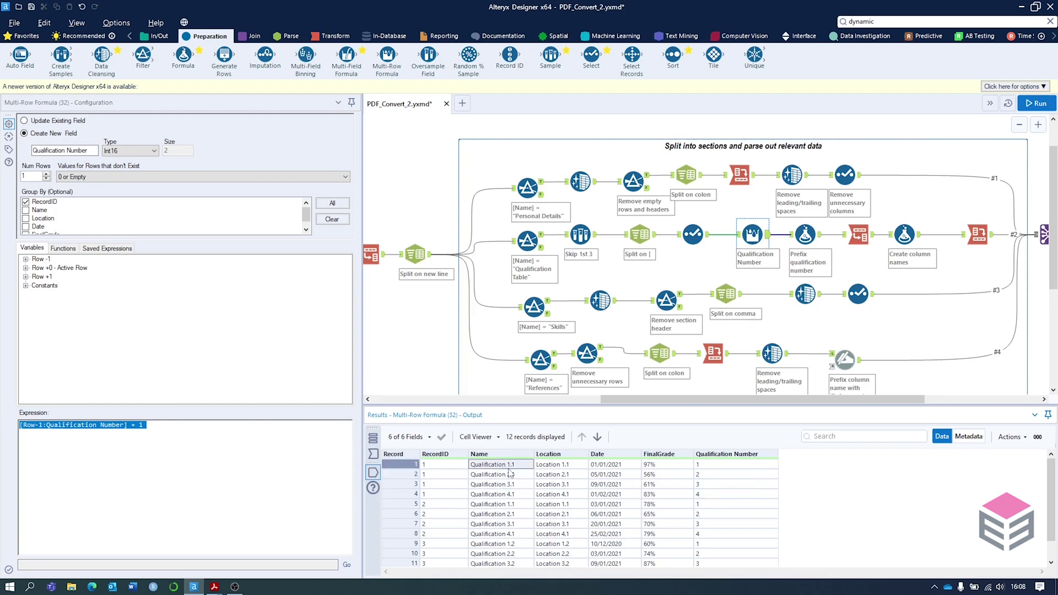
pyautogui.moveTo(461, 467); pyautogui.dragTo(502, 498)
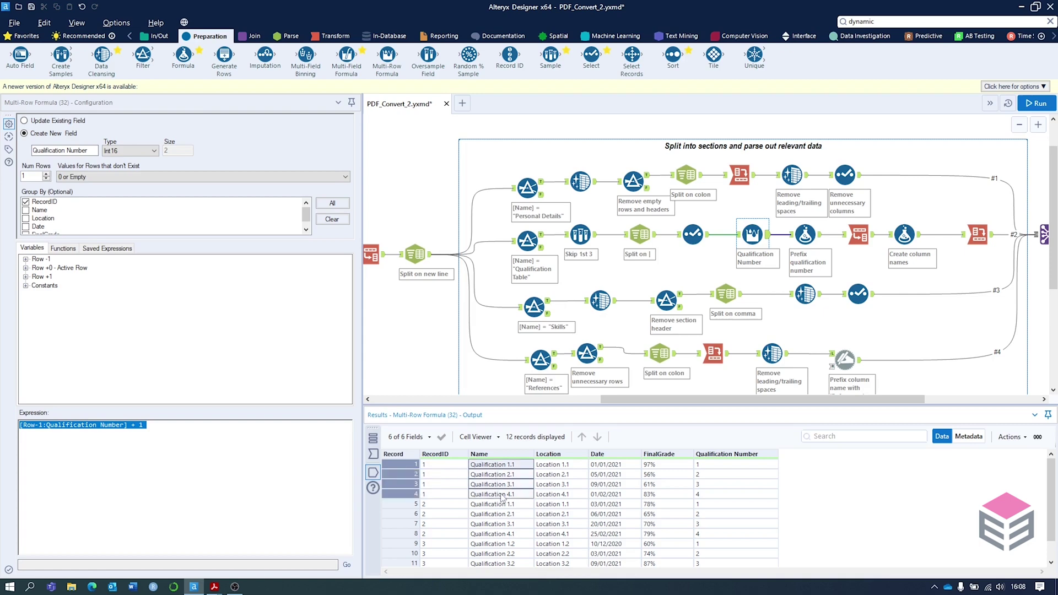
pyautogui.click(712, 466)
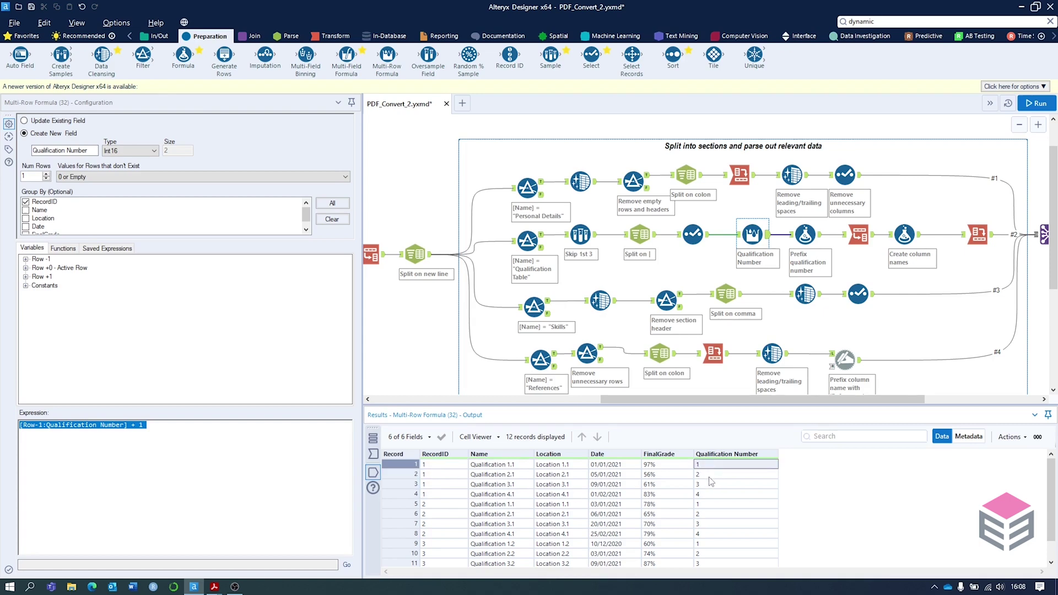
pyautogui.click(510, 467)
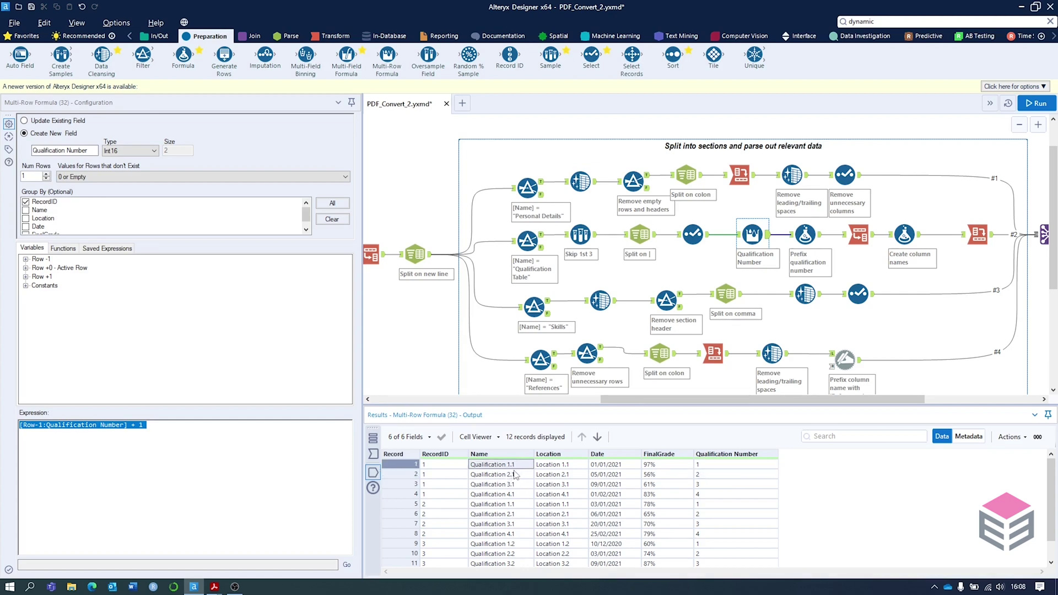
# Examine the Prefix qualification number Formula's expression, covering its text prefix and the Qualification Number field
pyautogui.click(806, 238)
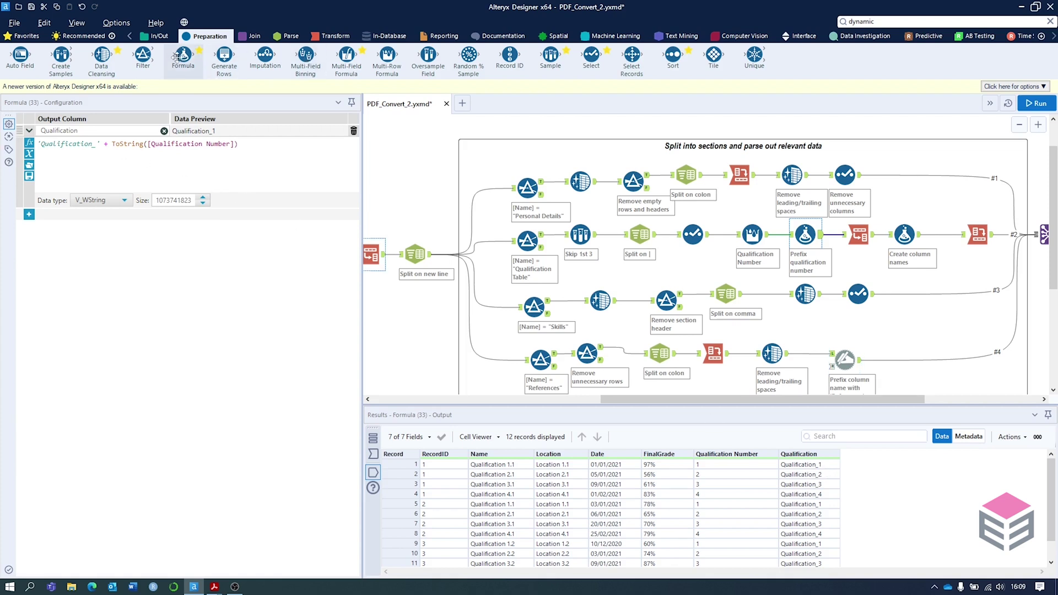
pyautogui.moveTo(39, 144); pyautogui.dragTo(93, 144)
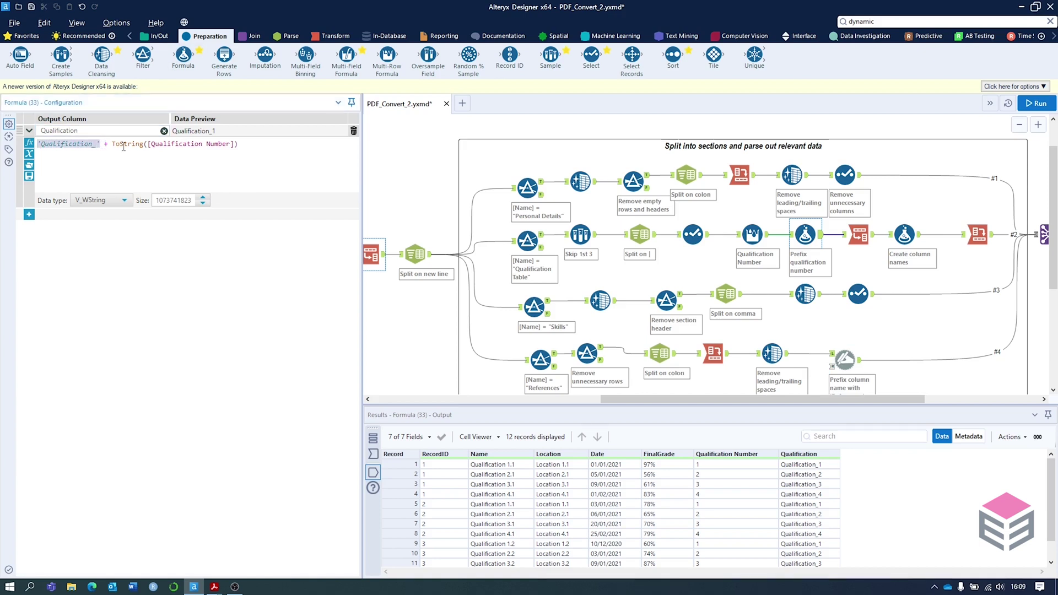
pyautogui.moveTo(149, 144); pyautogui.dragTo(241, 146)
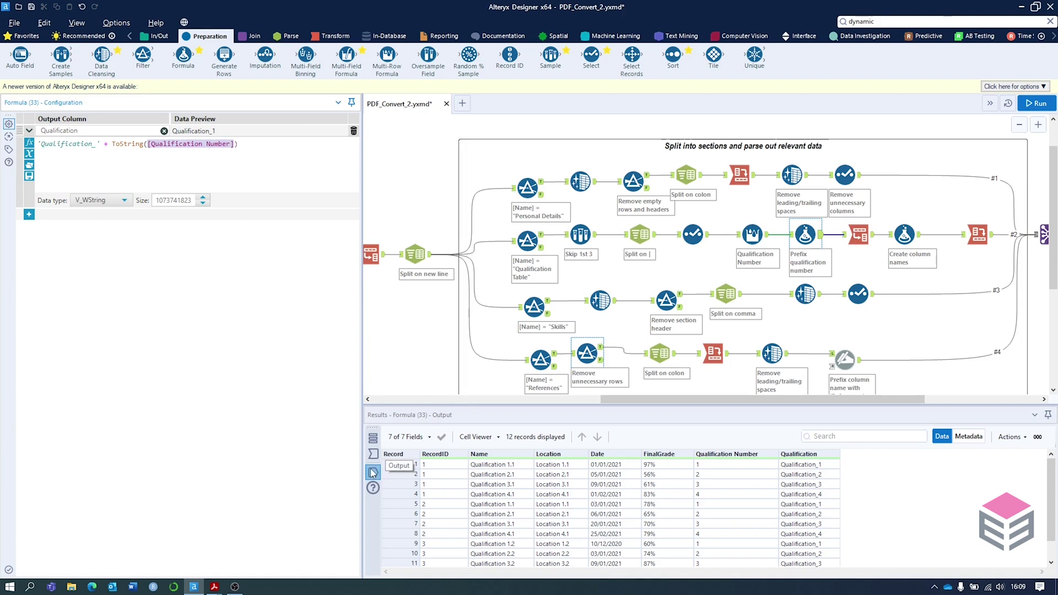
# Review the Qualification Table Transpose tool's key and data columns and inspect the Qualification and Name columns in its output
pyautogui.click(858, 234)
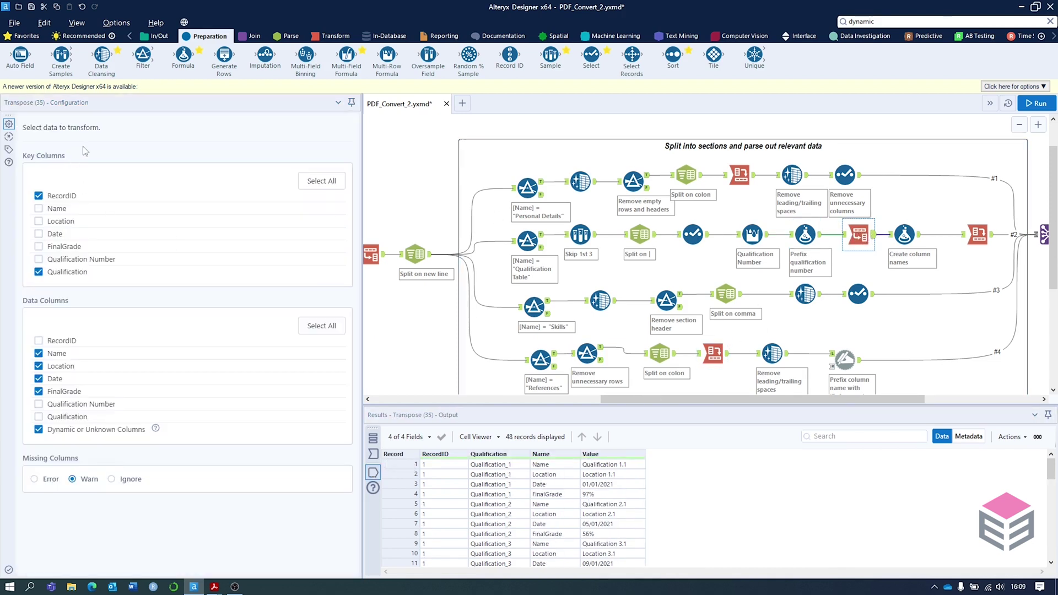
pyautogui.click(331, 37)
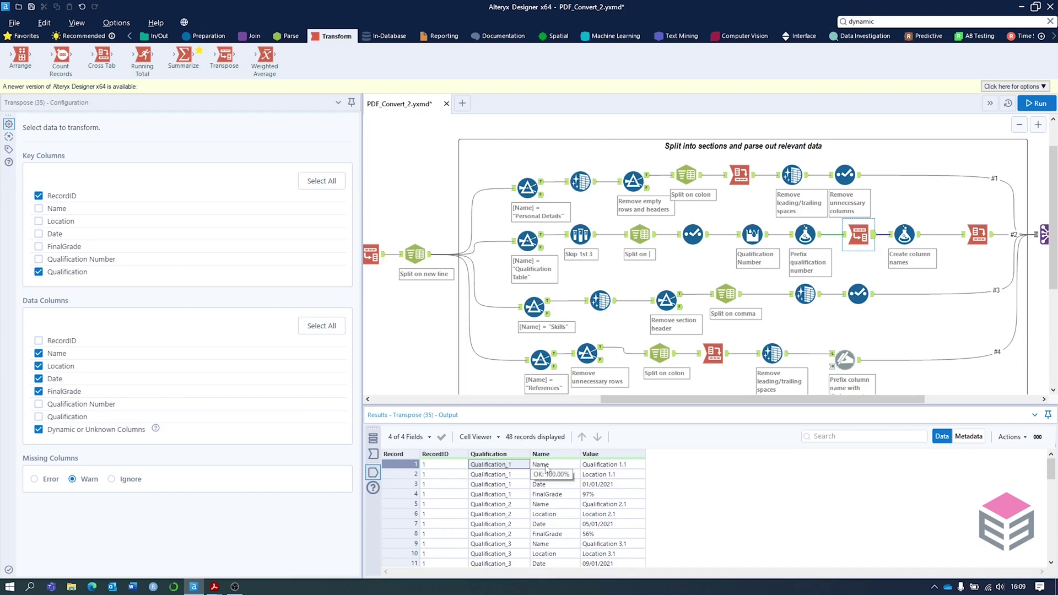
pyautogui.click(549, 468)
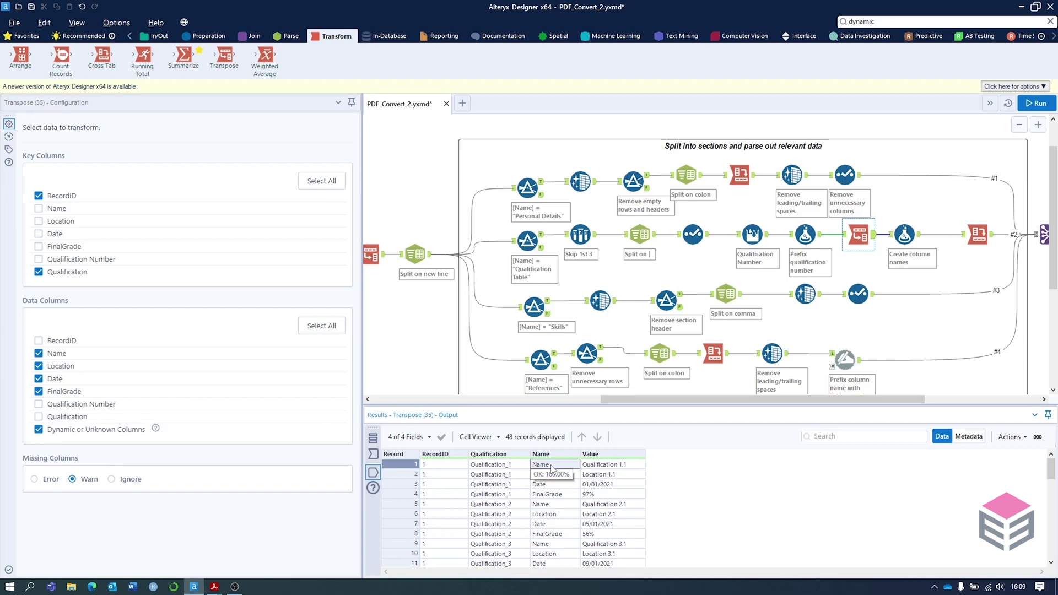
pyautogui.click(502, 475)
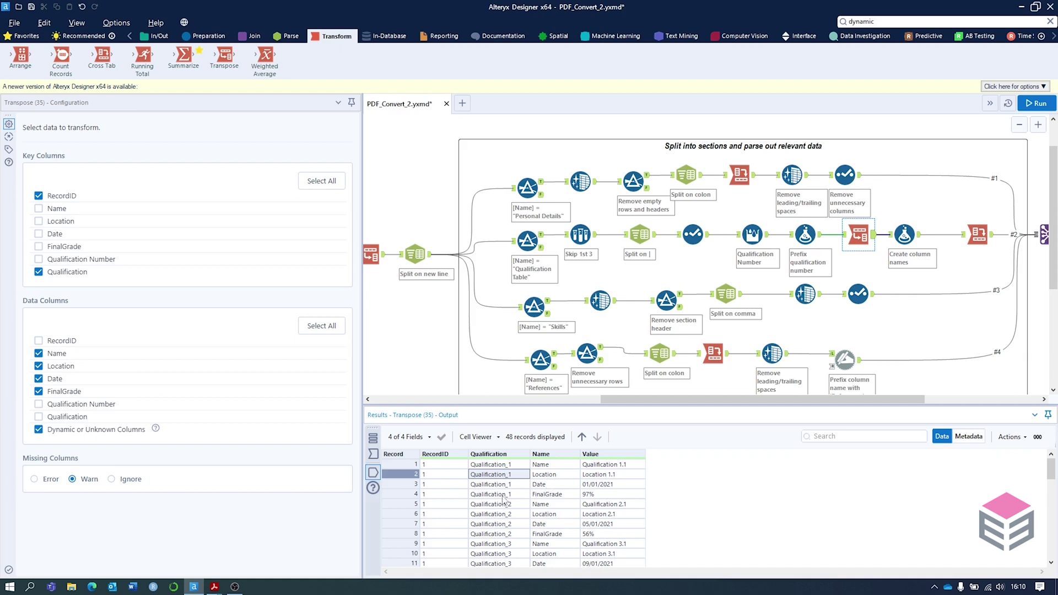
pyautogui.click(549, 484)
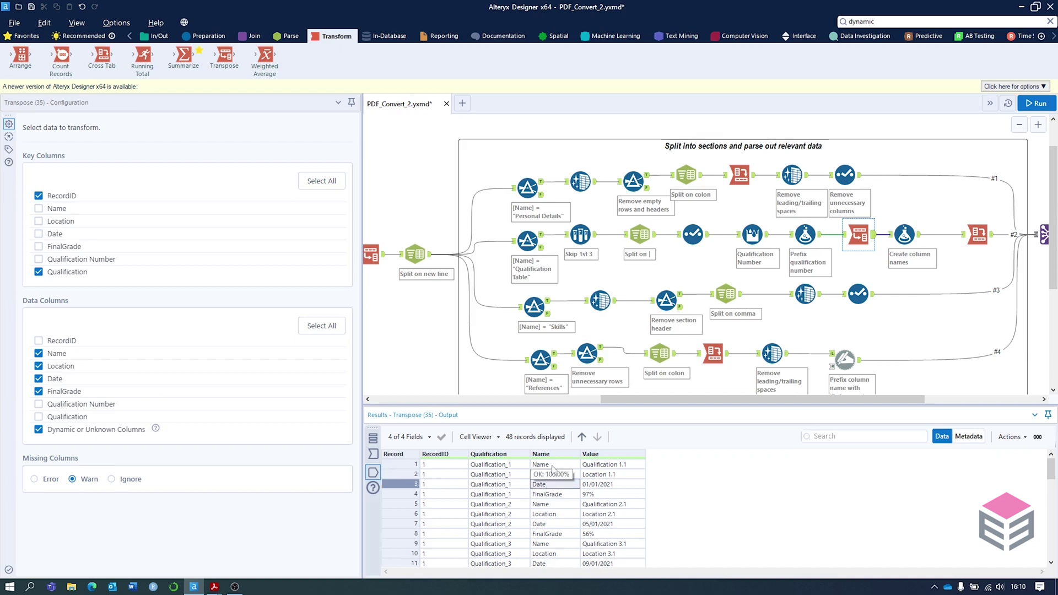
pyautogui.click(551, 465)
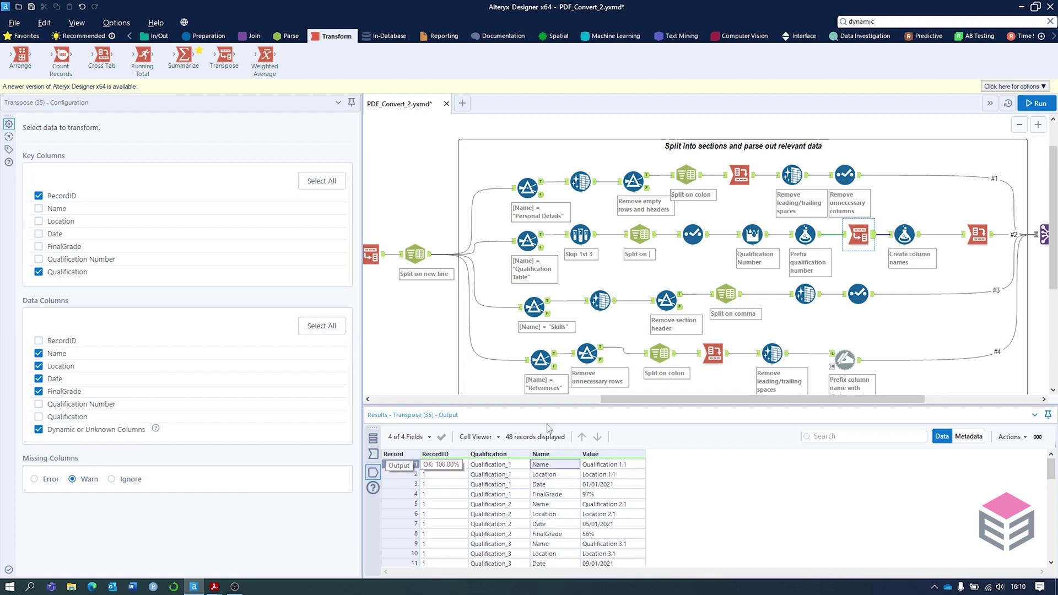
# Examine how the Create column names Formula joins the Qualification and Name fields with an underscore
pyautogui.click(904, 236)
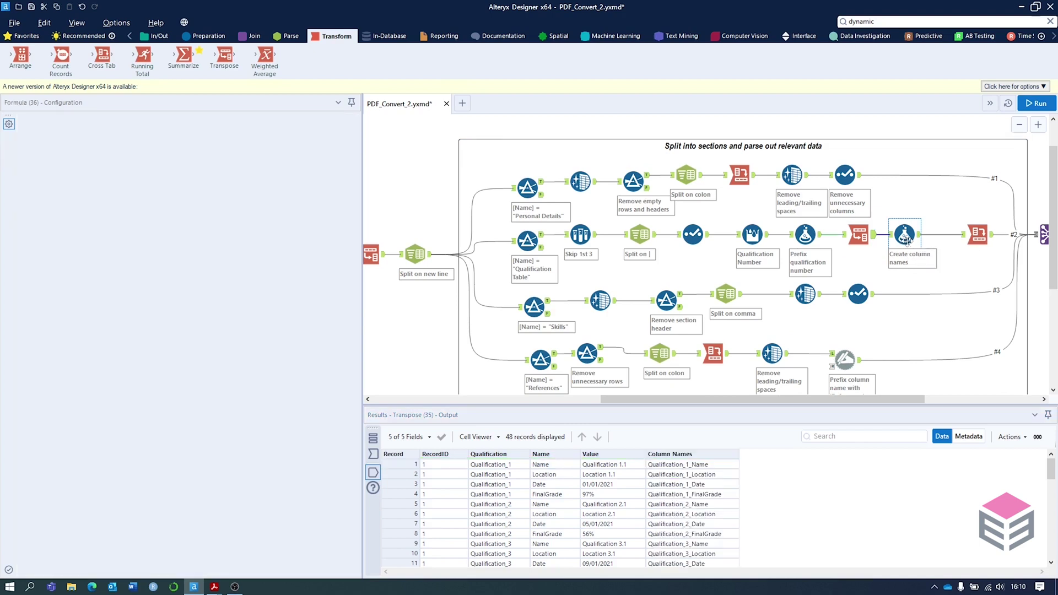
pyautogui.click(194, 36)
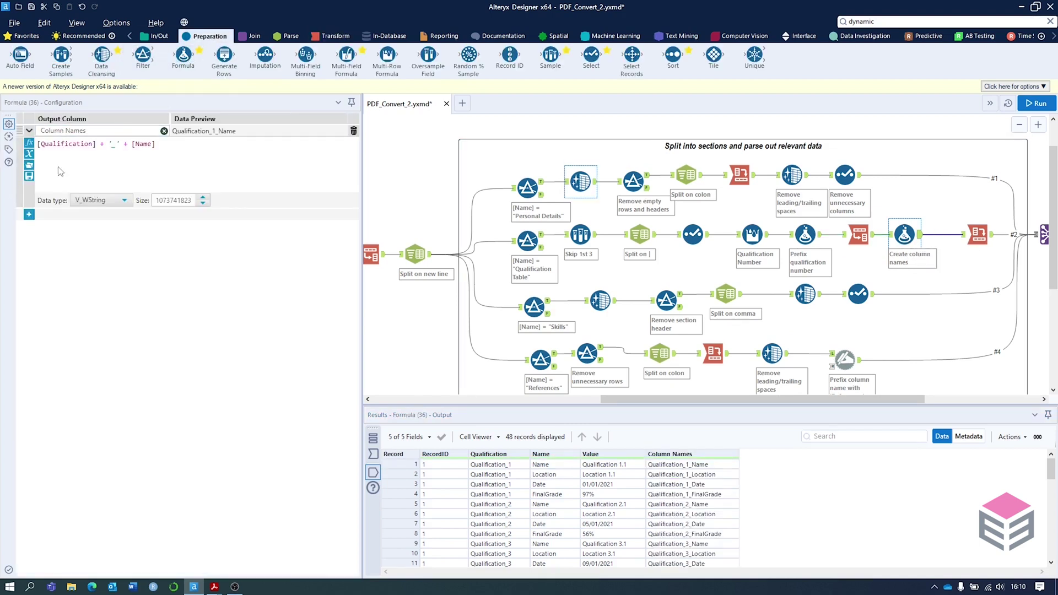
pyautogui.moveTo(37, 144); pyautogui.dragTo(121, 146)
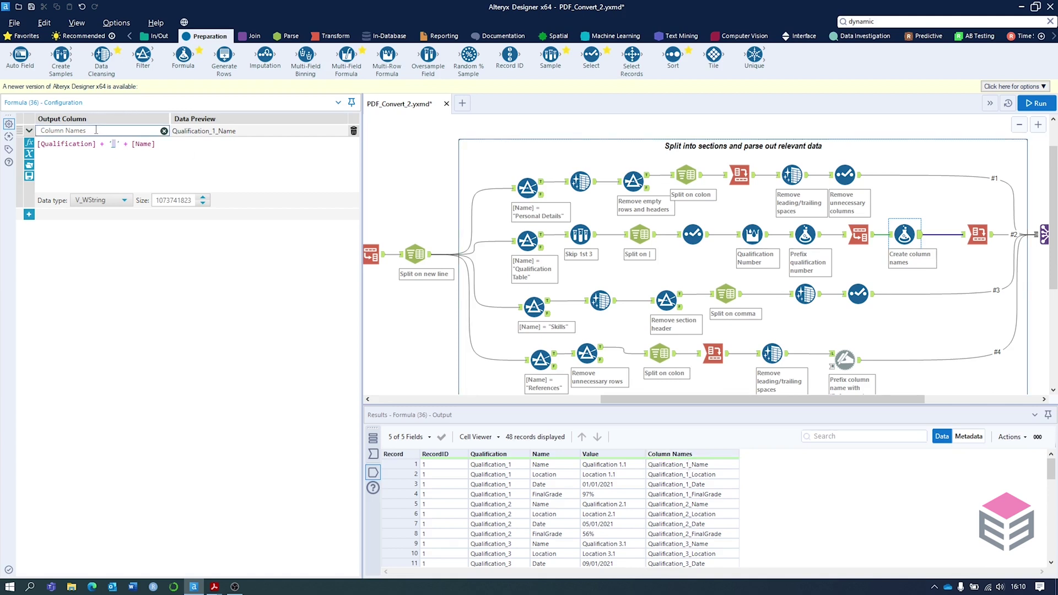
# Check the Qualification Table Cross Tab's RecordID grouping and match its header and value settings to the Column Names and Value input columns
pyautogui.click(979, 234)
pyautogui.click(332, 36)
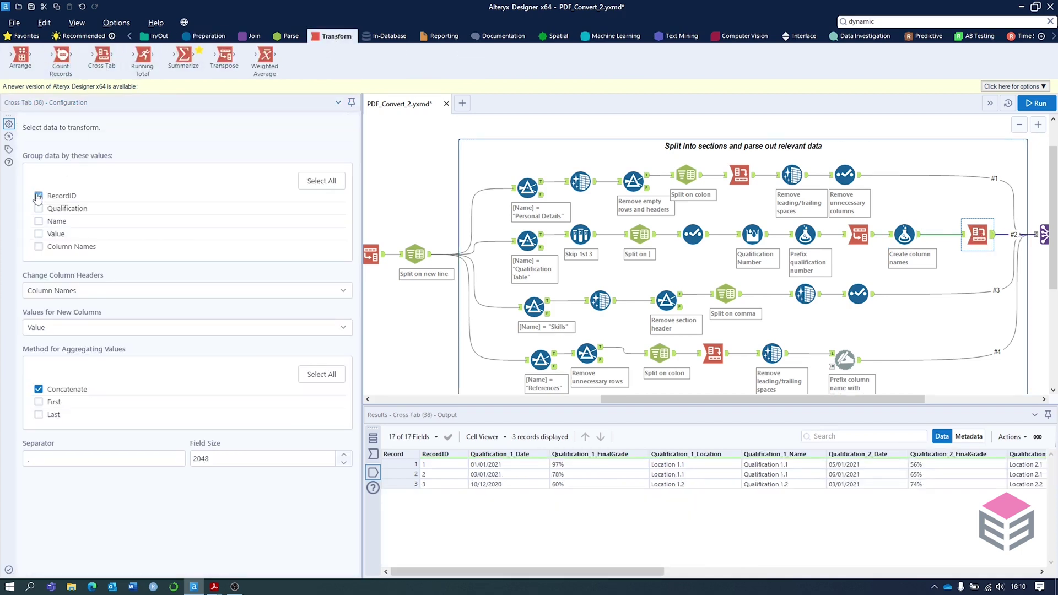
pyautogui.click(38, 196)
pyautogui.click(378, 453)
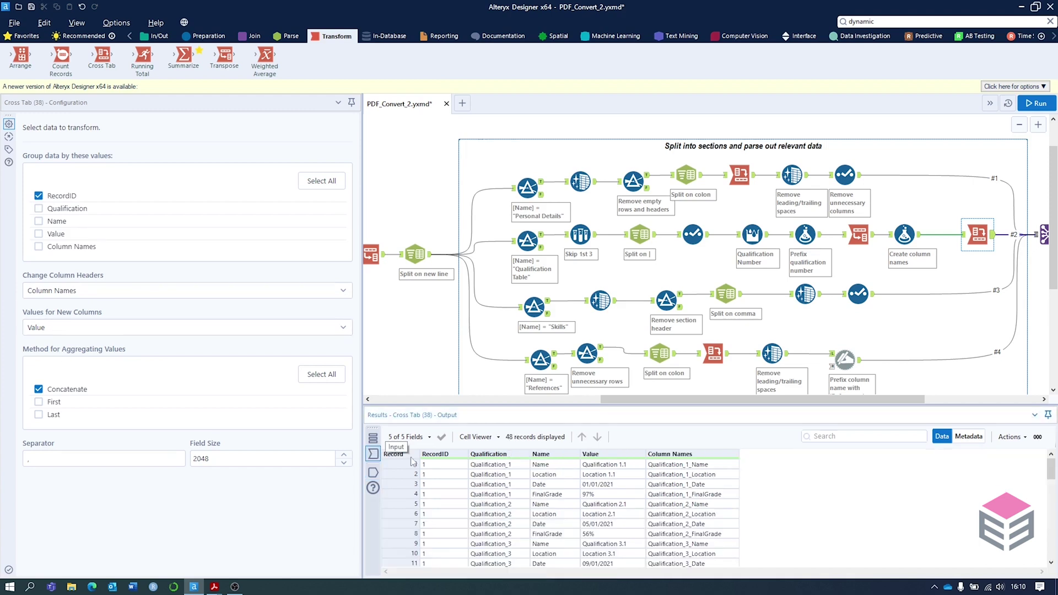
pyautogui.moveTo(617, 465); pyautogui.dragTo(614, 564)
pyautogui.moveTo(697, 468); pyautogui.dragTo(707, 544)
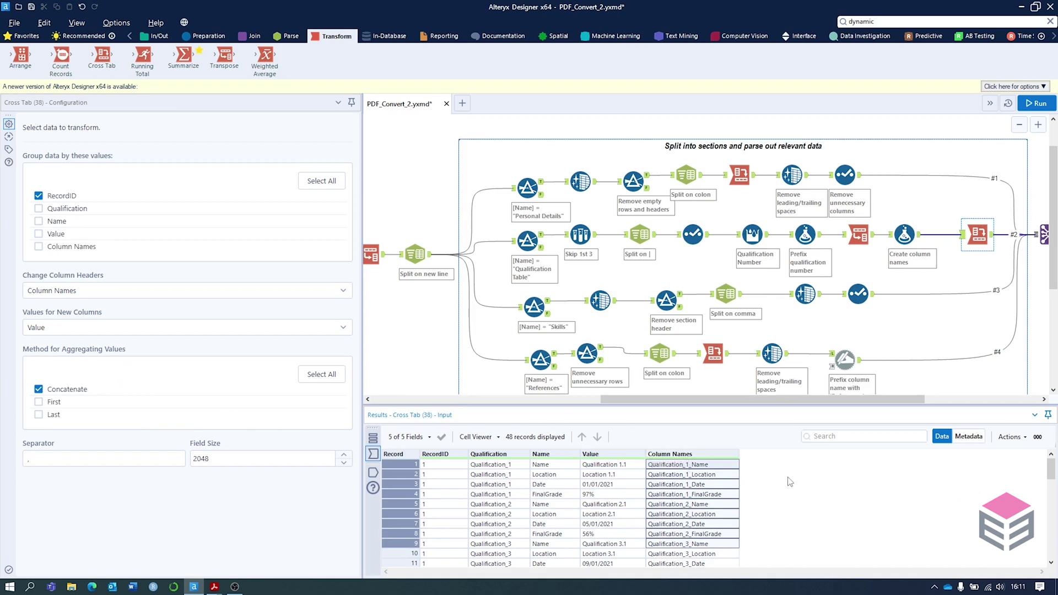
# Compare the Qualification Table Cross Tab's input Value cells with its pivoted output, checking the rows by RecordID
pyautogui.click(603, 476)
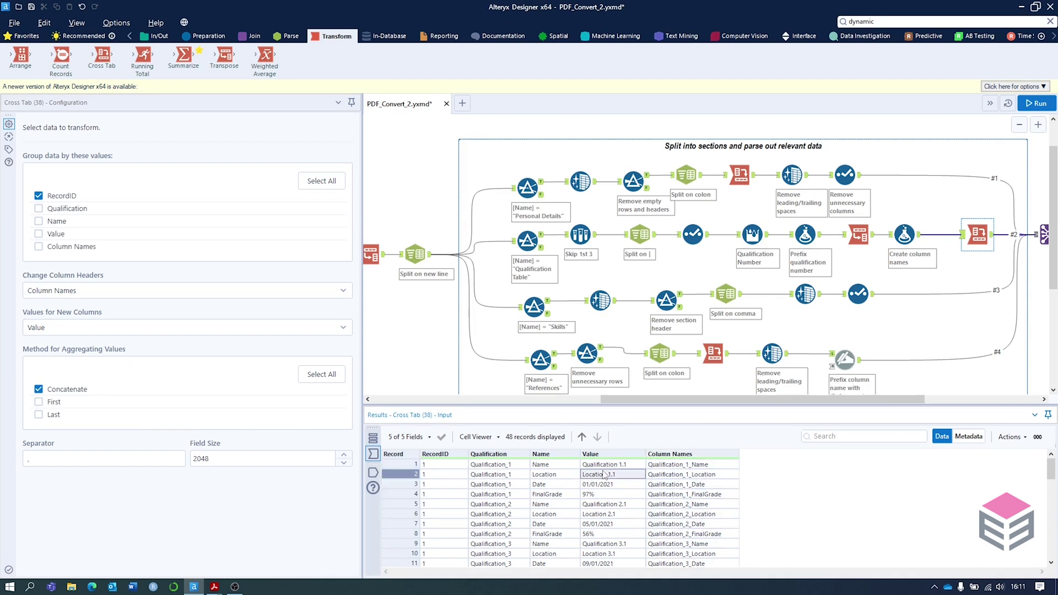
pyautogui.click(609, 468)
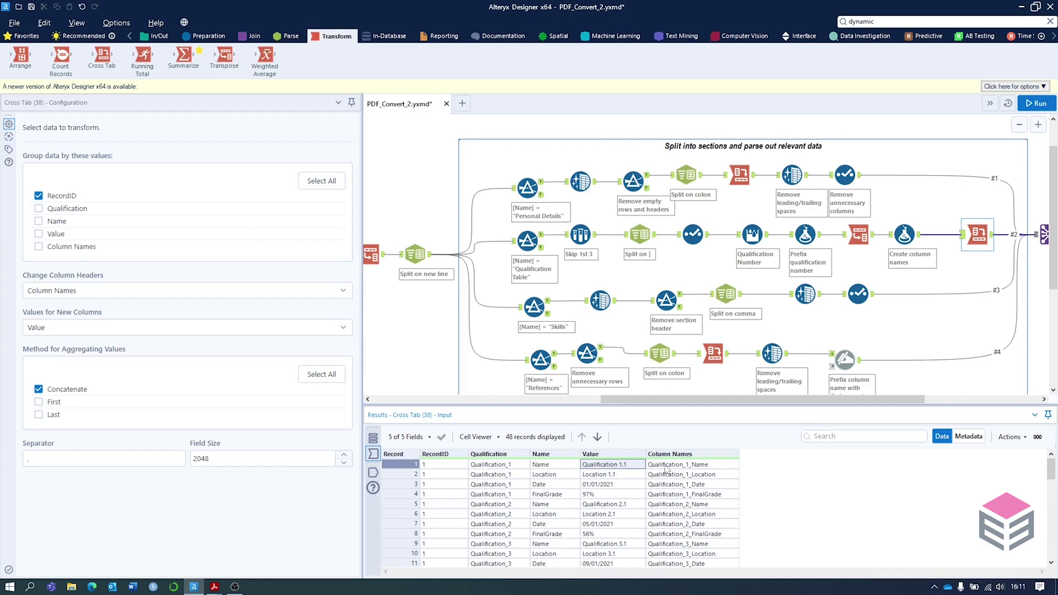
pyautogui.click(373, 473)
pyautogui.moveTo(467, 572)
pyautogui.mouseDown()
pyautogui.moveTo(859, 577)
pyautogui.moveTo(457, 563)
pyautogui.mouseUp()
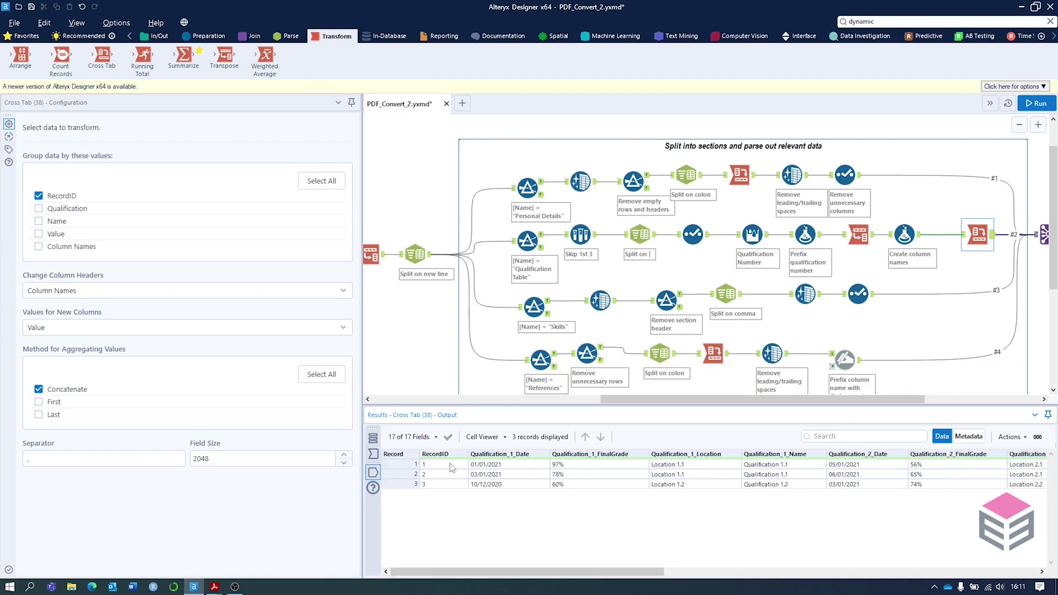
# Review the Skills Filter's condition and True output, and the whitespace settings of the Data Cleansing tool that follows it
pyautogui.click(535, 306)
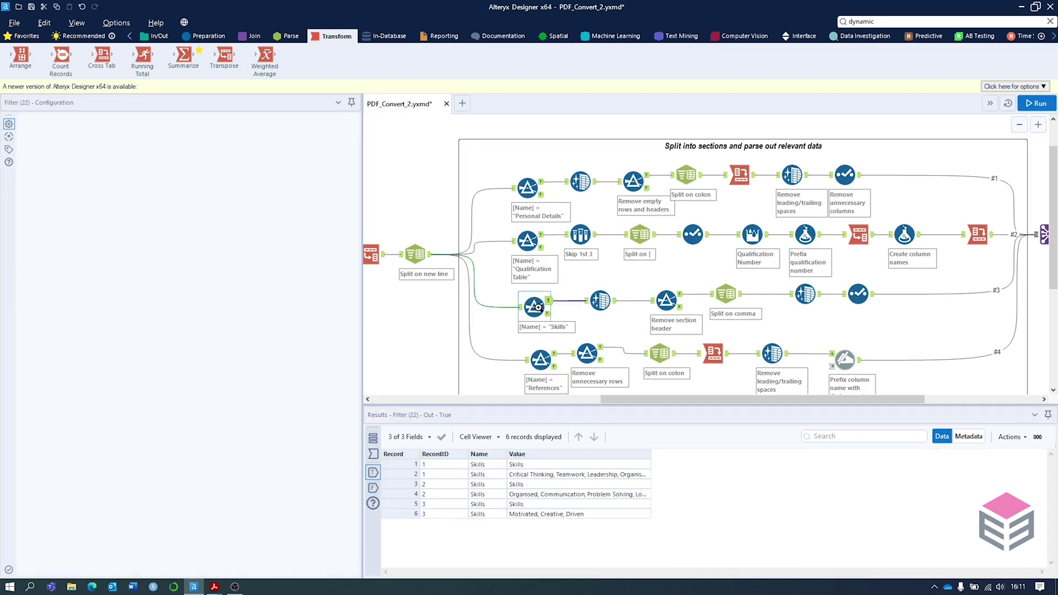
pyautogui.rightClick(538, 307)
pyautogui.press('Escape')
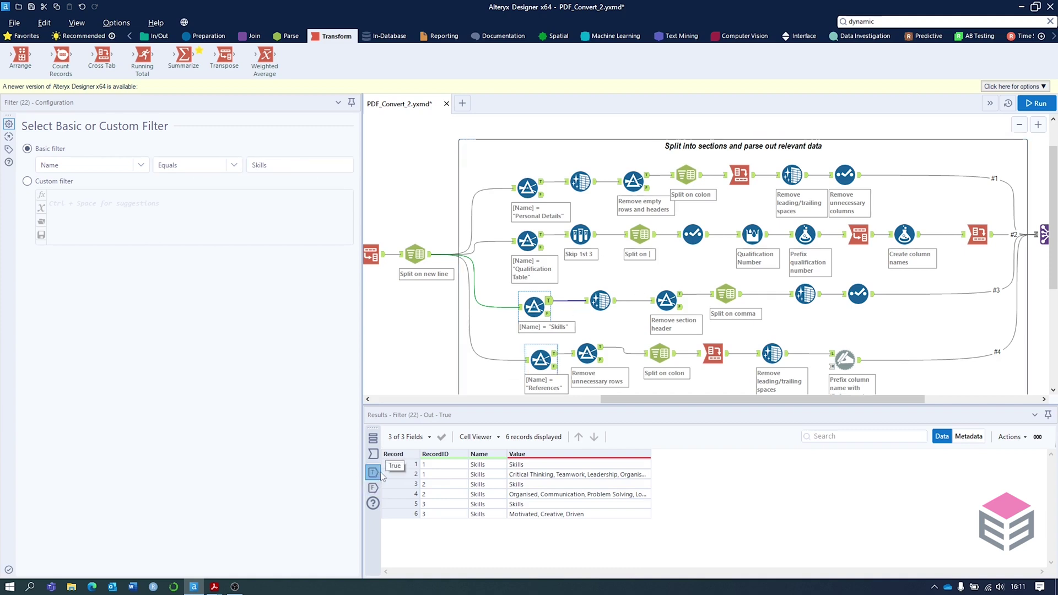
pyautogui.moveTo(483, 466); pyautogui.dragTo(490, 543)
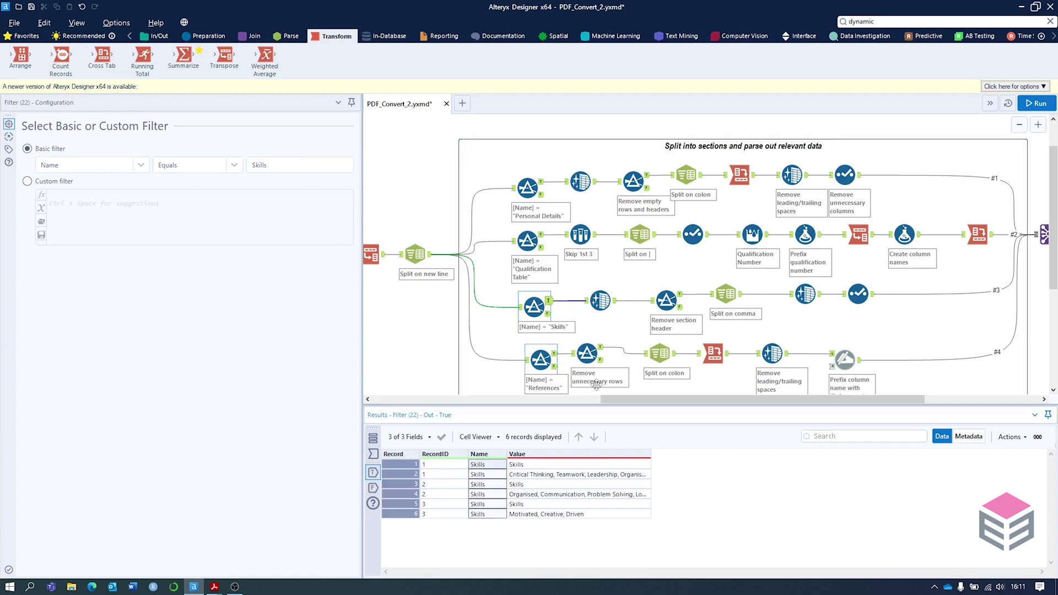
pyautogui.click(596, 300)
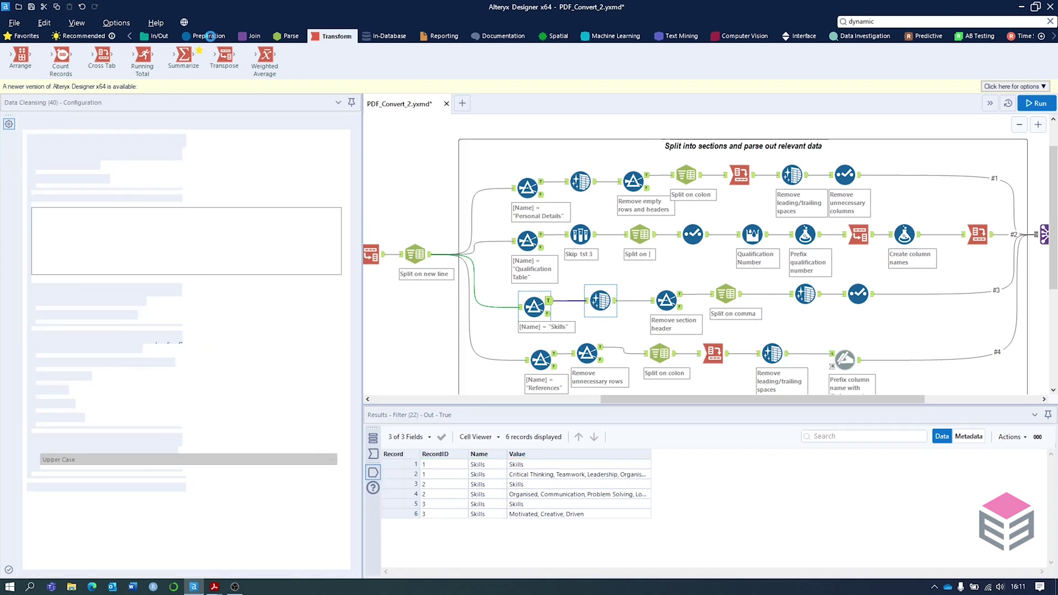
pyautogui.click(210, 36)
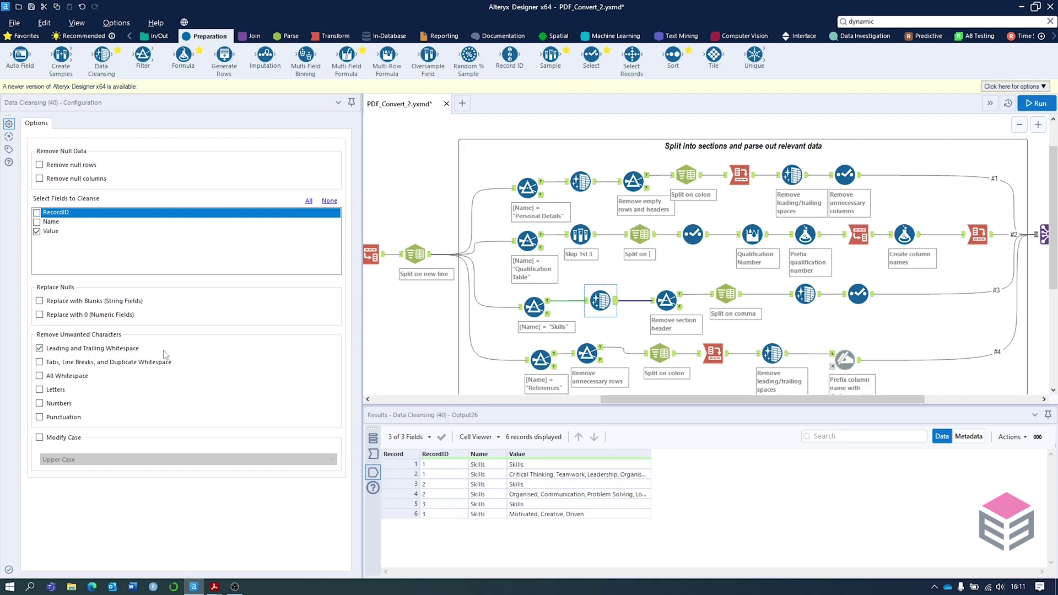
# Compare the input and True output of the Skills branch's Remove section header Filter, inspecting the remaining Value cells
pyautogui.click(682, 297)
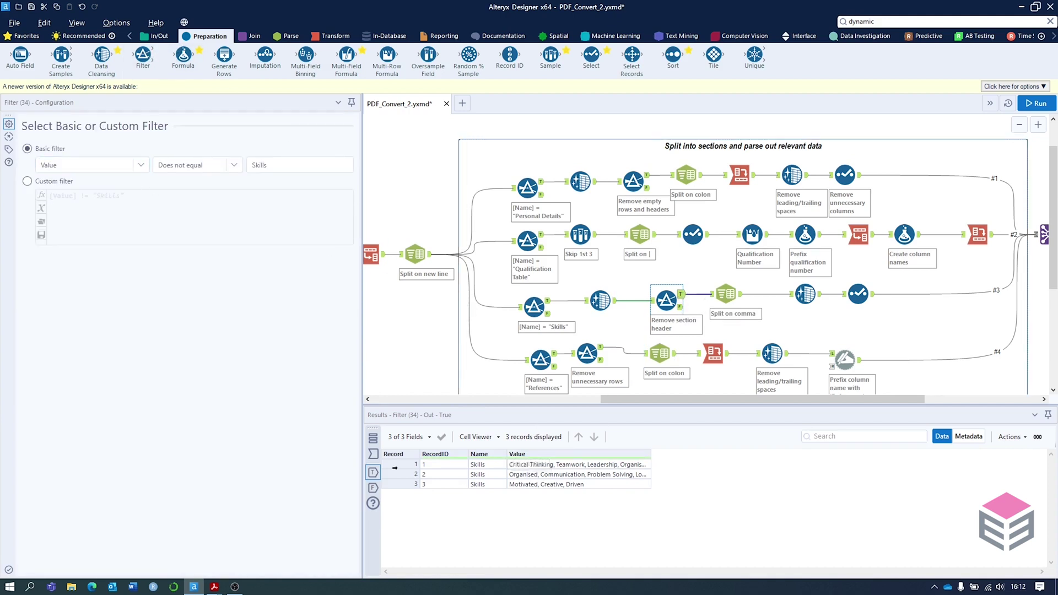
pyautogui.click(374, 454)
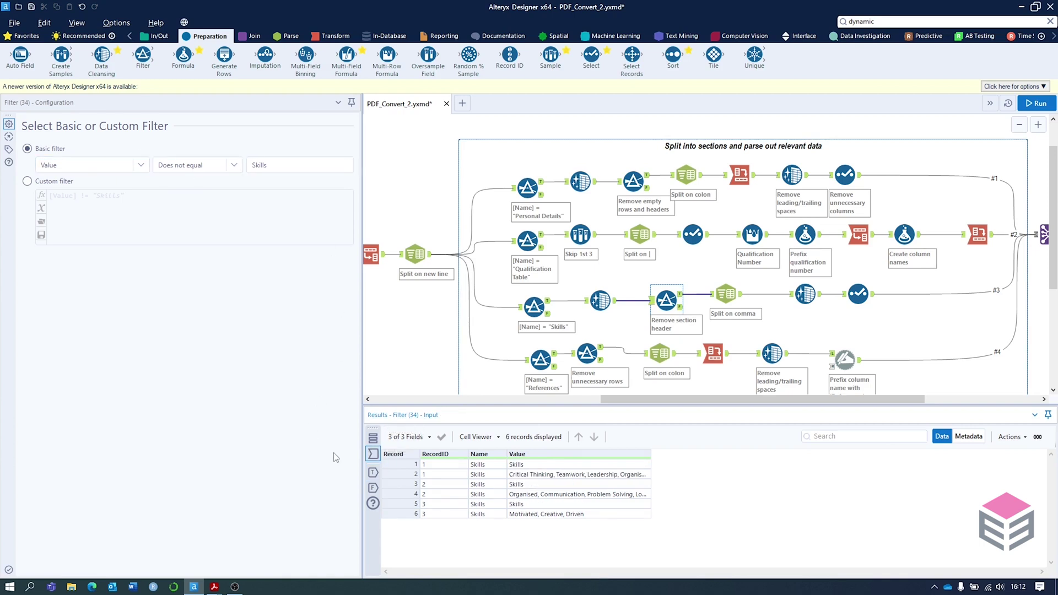
pyautogui.click(373, 473)
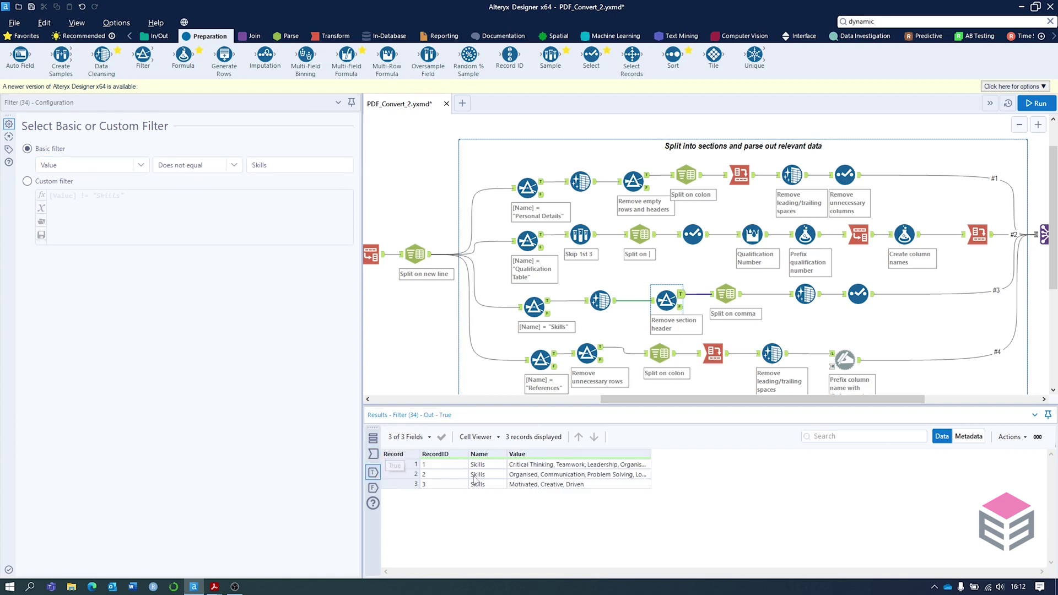
pyautogui.click(542, 475)
pyautogui.click(542, 485)
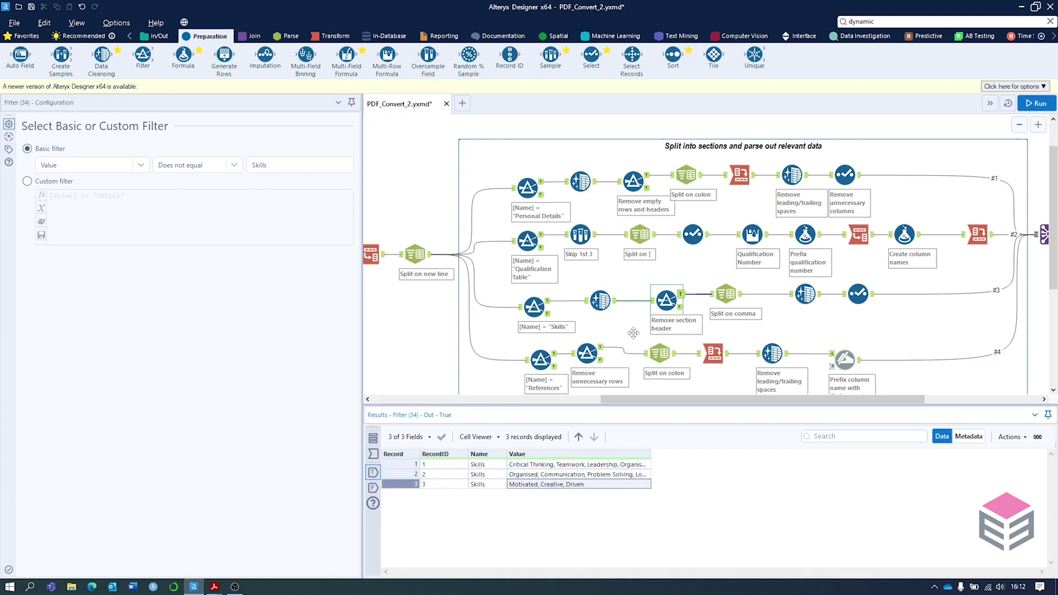
# Examine the Skills branch's Split on comma settings, including the delimiter, and inspect its Skill columns for leading spaces
pyautogui.click(724, 293)
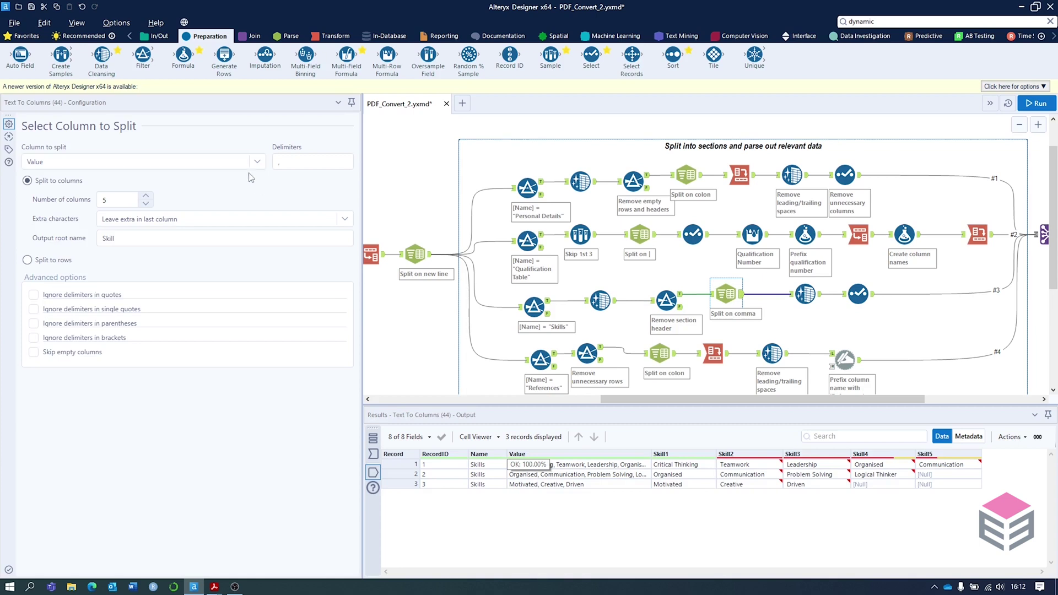
pyautogui.click(280, 39)
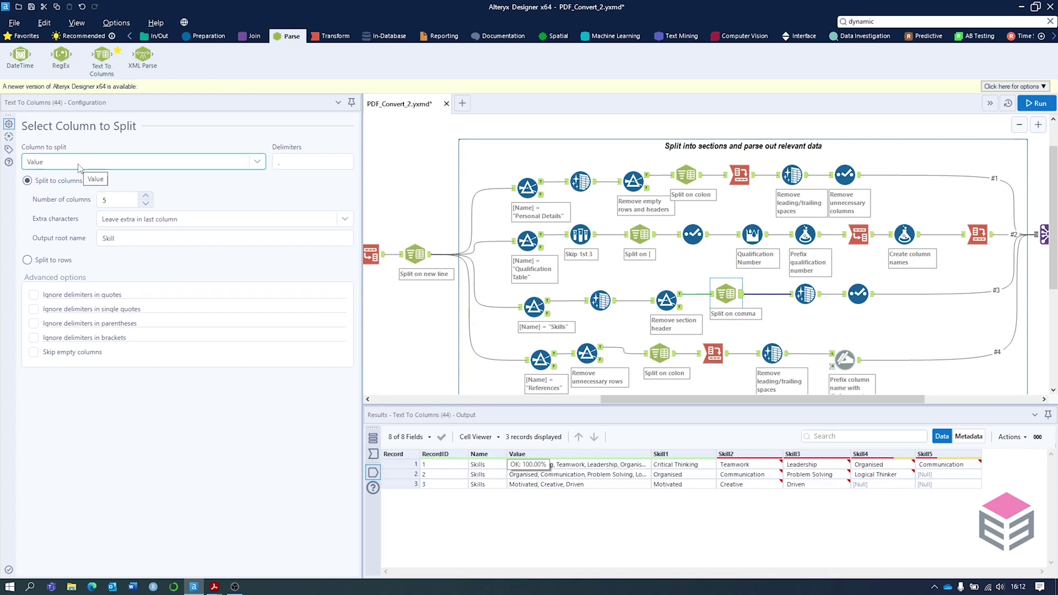
pyautogui.click(285, 163)
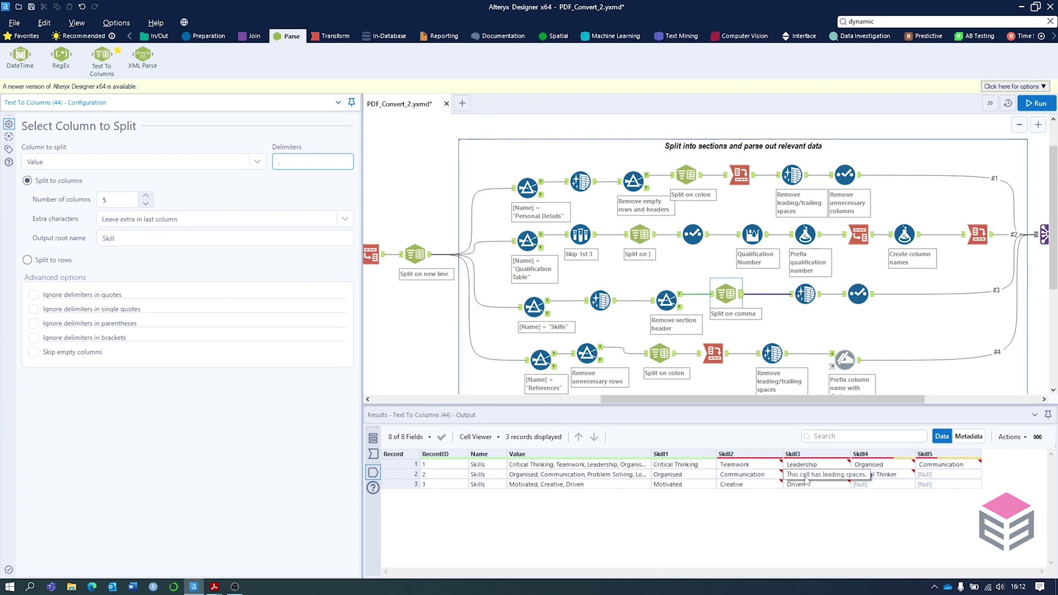
pyautogui.moveTo(775, 469)
pyautogui.moveTo(866, 470)
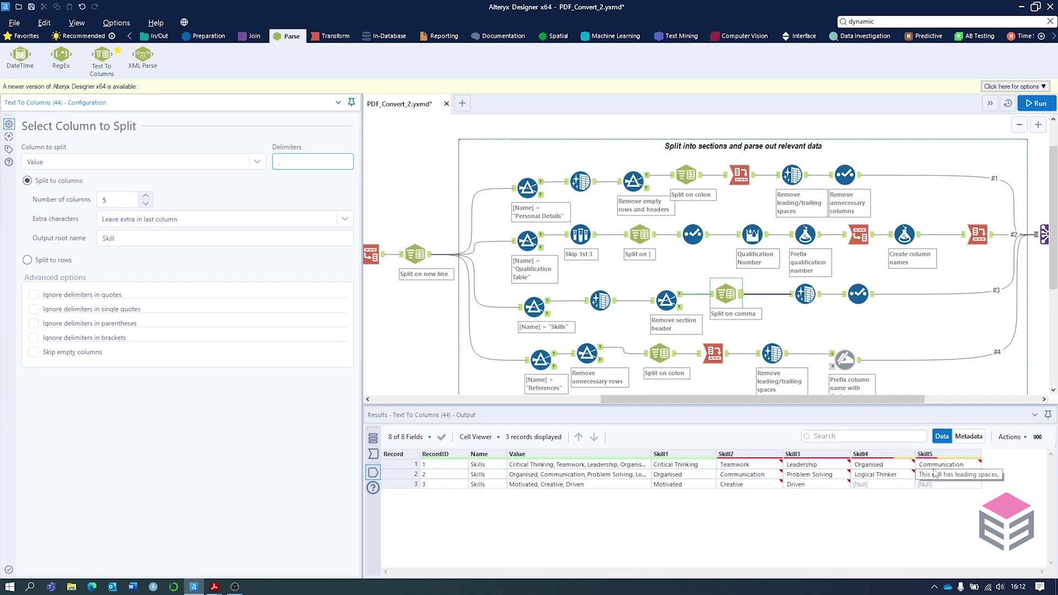
# Review which Skill fields and whitespace options are selected in the Data Cleansing tool after the Skills comma split
pyautogui.click(805, 293)
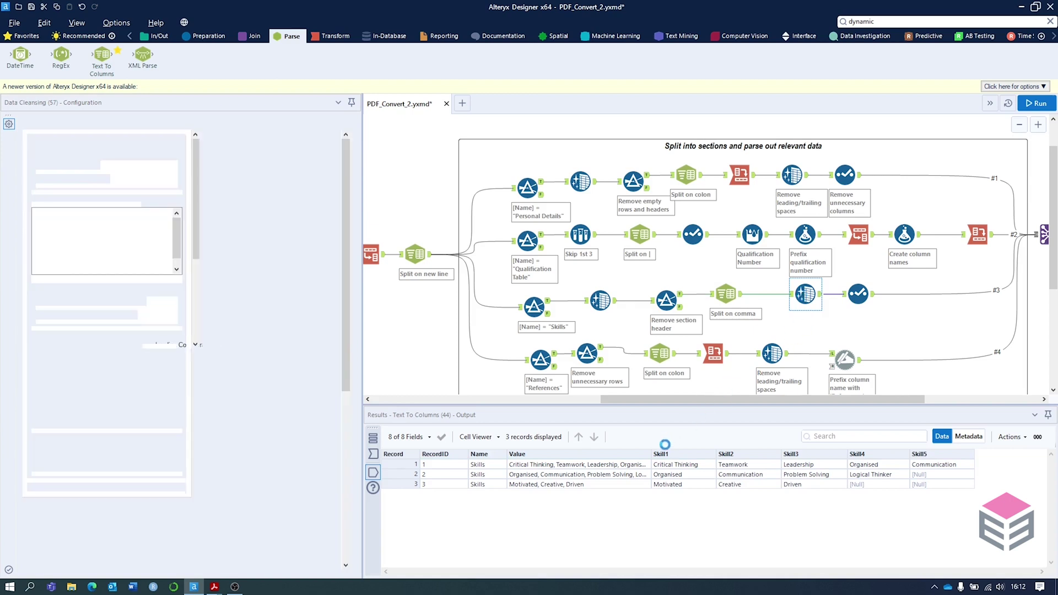
pyautogui.click(190, 34)
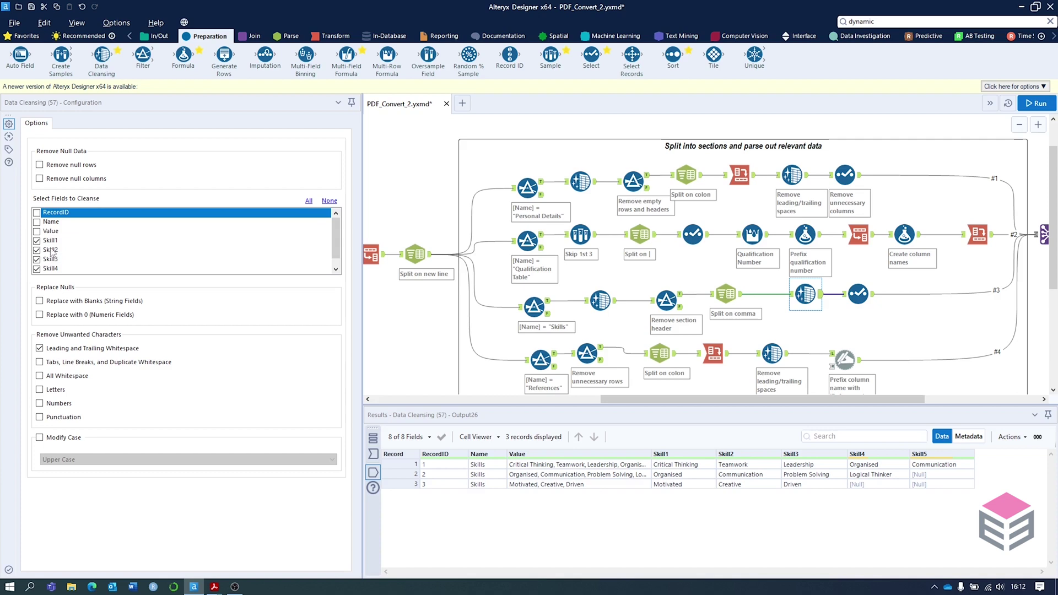
pyautogui.scroll(-1, 37, 248)
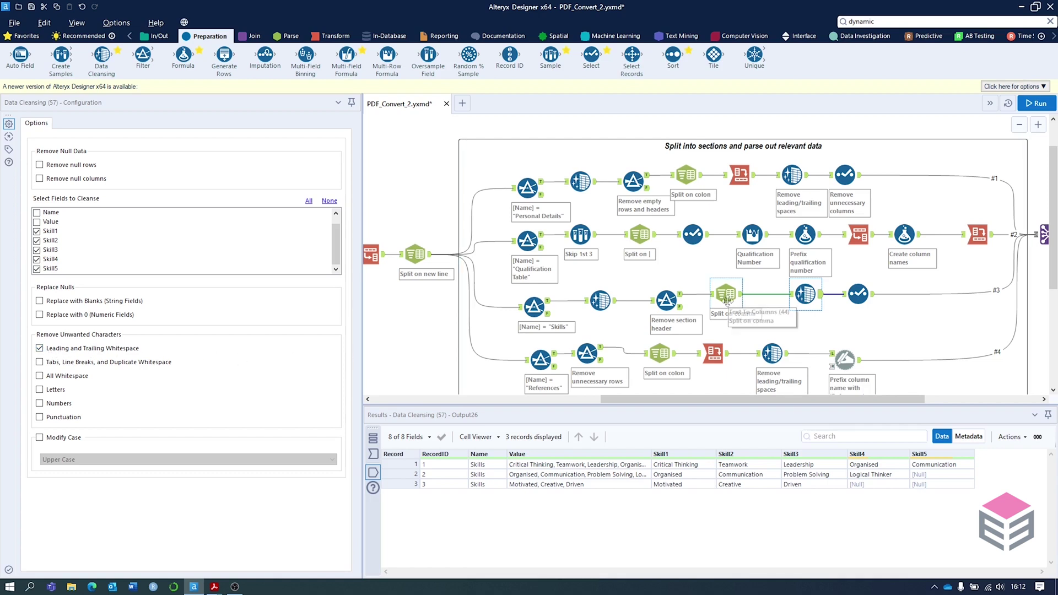
# Check the field selection in the Skills branch's Select tool and compare its input with its output
pyautogui.click(858, 294)
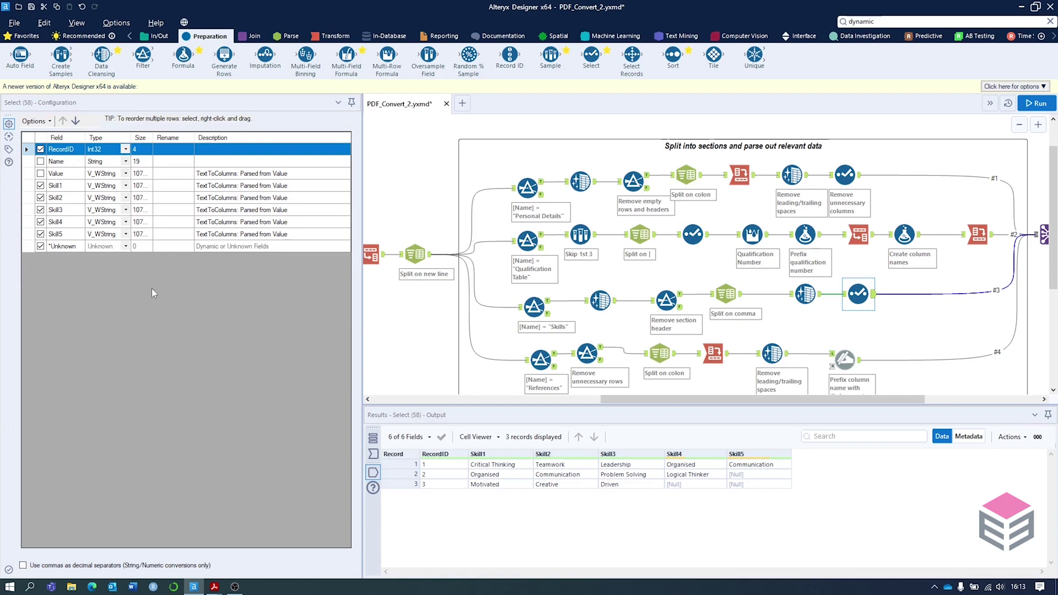
pyautogui.click(373, 453)
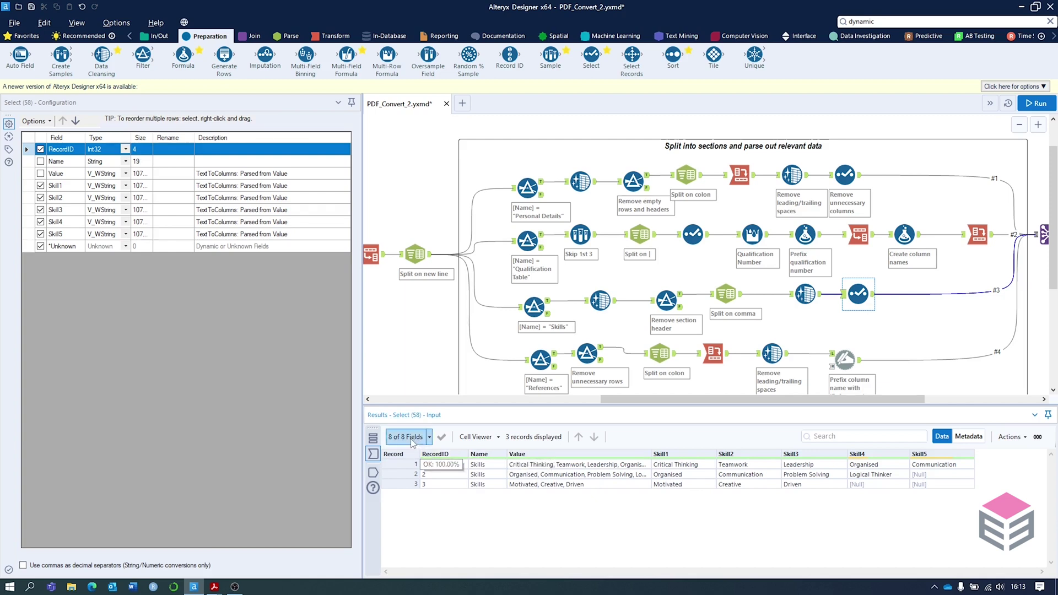
pyautogui.click(372, 473)
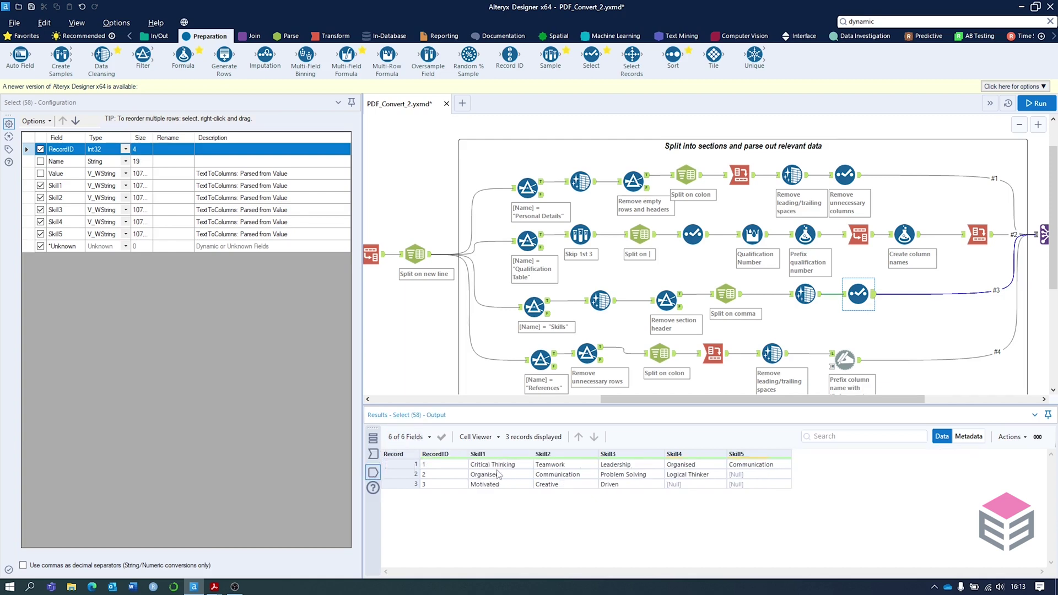
# Review the References Filter and the Remove unnecessary rows custom expression, comparing the latter's input Value rows with its True output
pyautogui.click(542, 355)
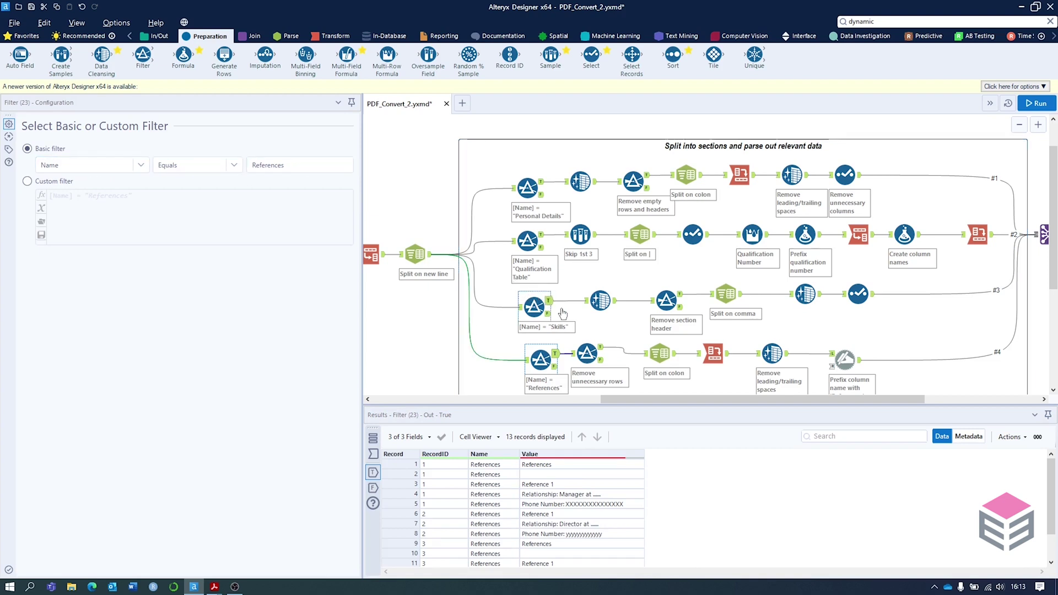
pyautogui.click(588, 353)
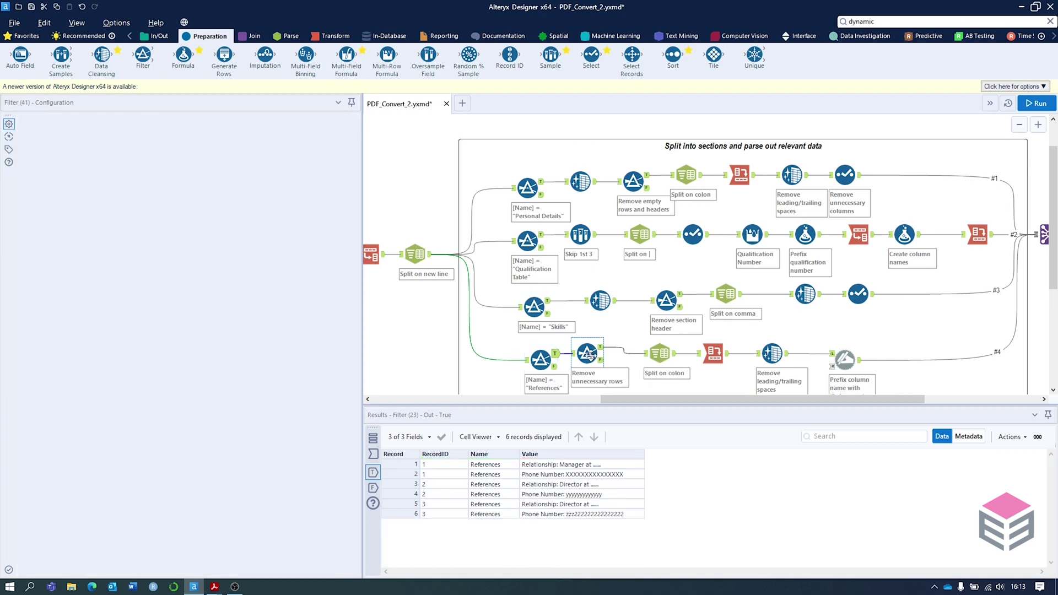
pyautogui.click(373, 454)
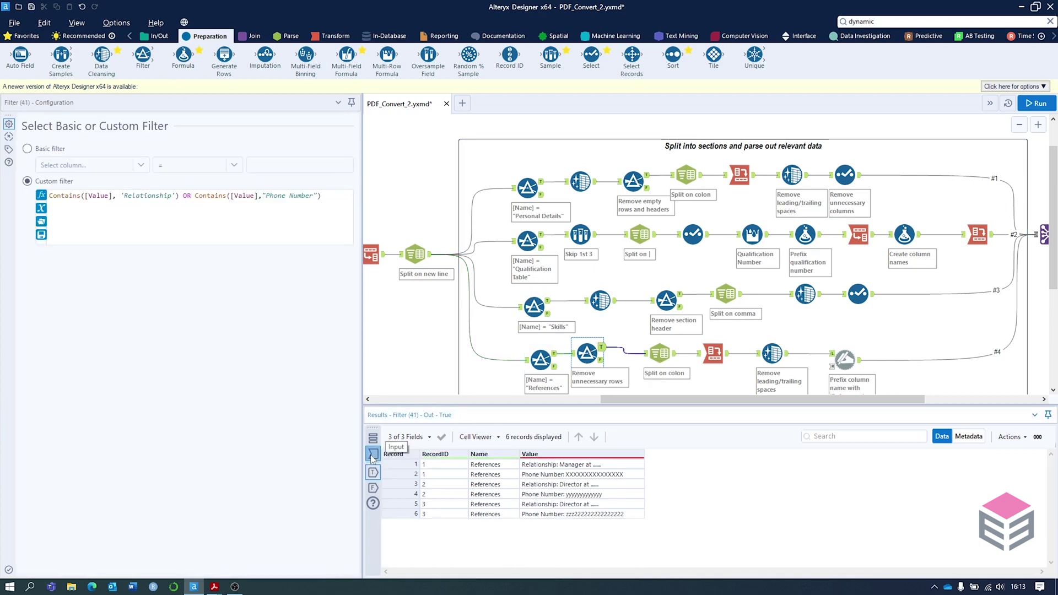
pyautogui.click(538, 474)
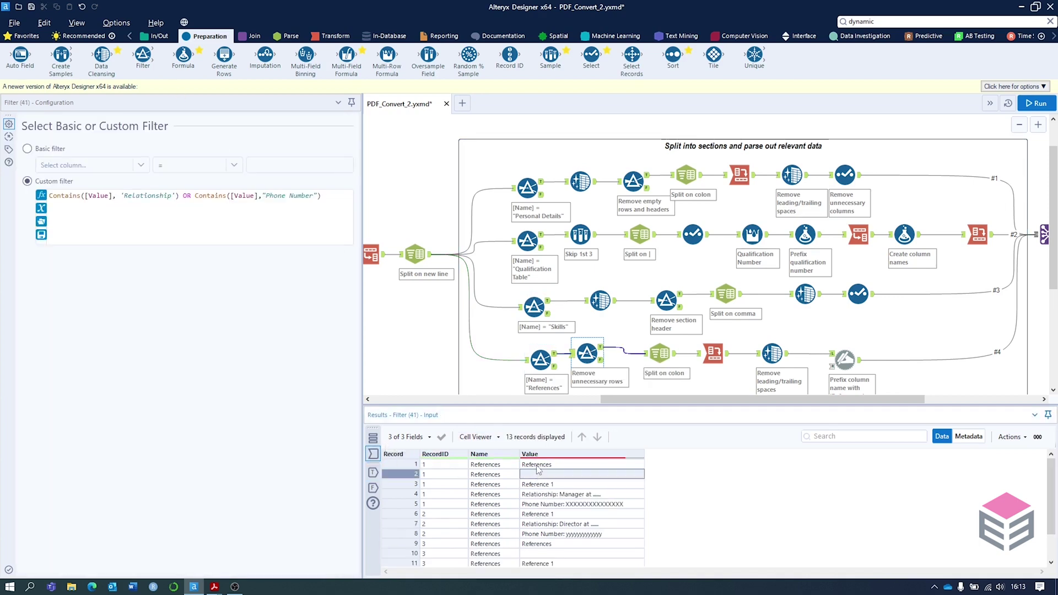
pyautogui.click(536, 466)
pyautogui.click(540, 475)
pyautogui.click(543, 484)
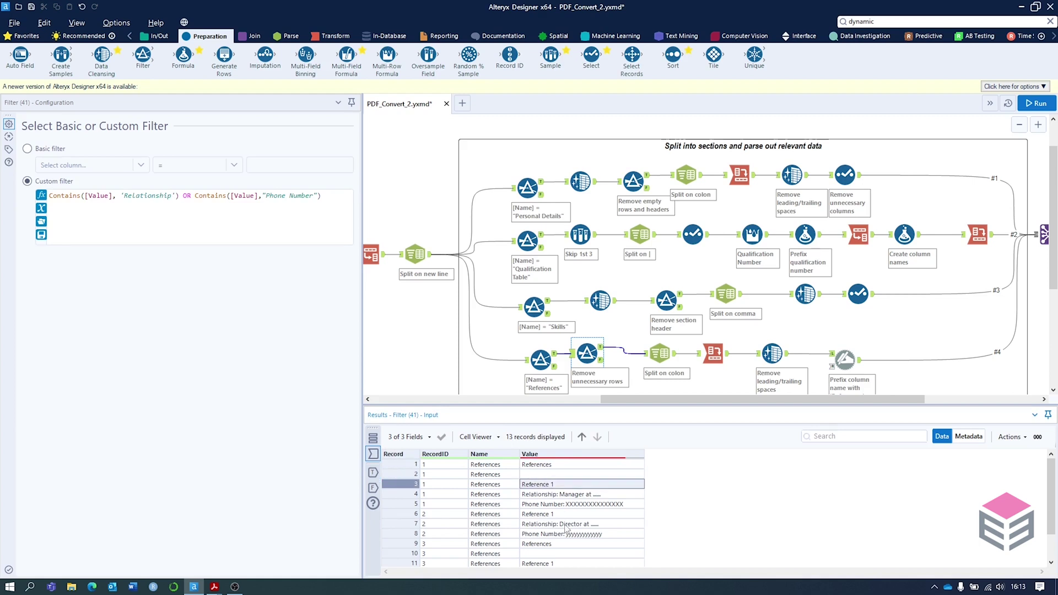
pyautogui.click(371, 475)
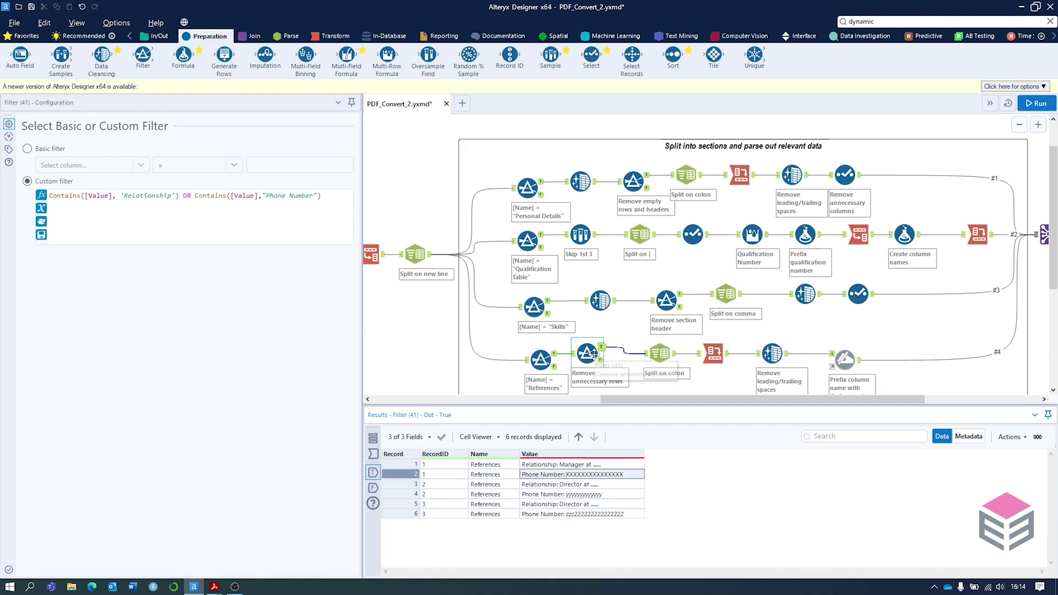
pyautogui.click(574, 465)
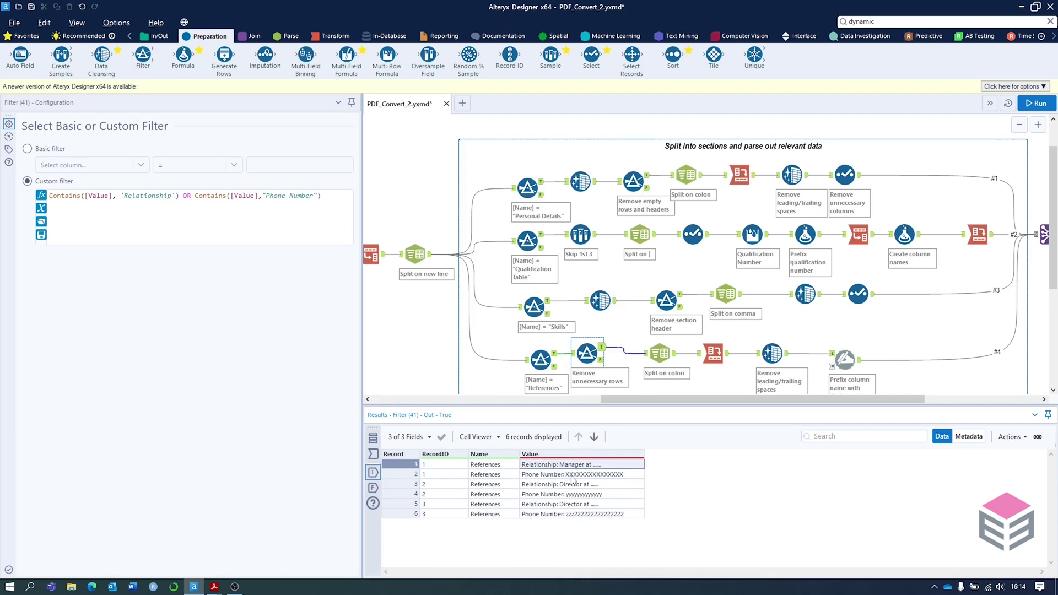
pyautogui.click(572, 476)
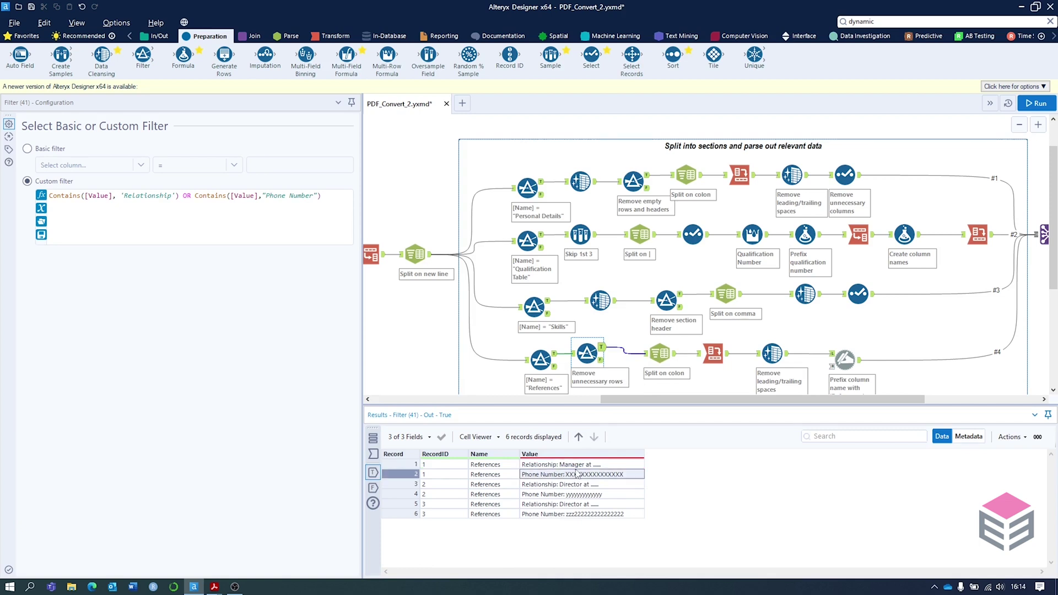
# Examine the References branch's Split on colon delimiter and column settings, and inspect the Value2 output for leading spaces
pyautogui.click(662, 362)
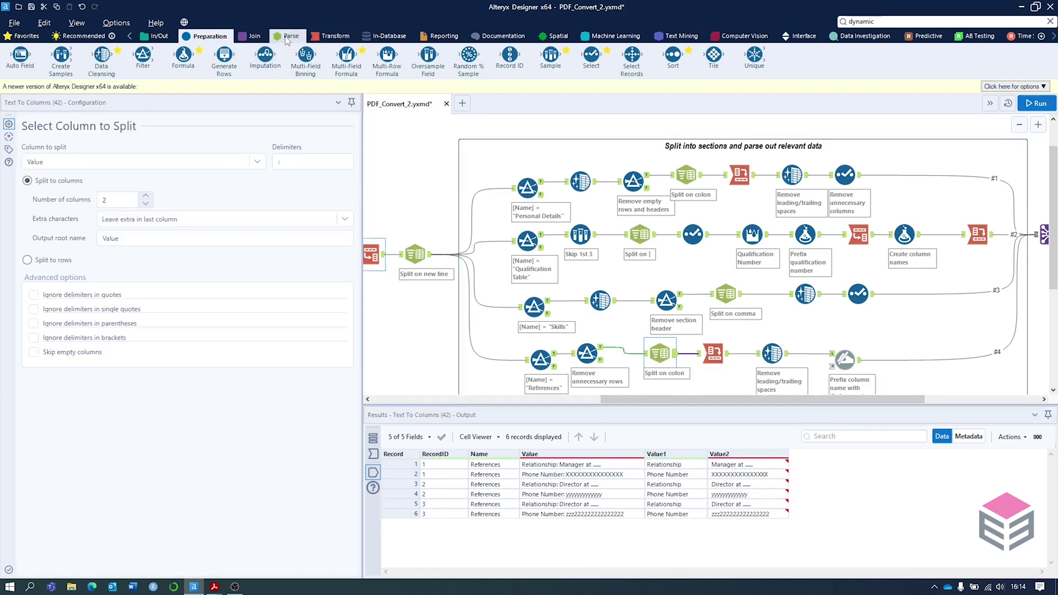
pyautogui.click(291, 36)
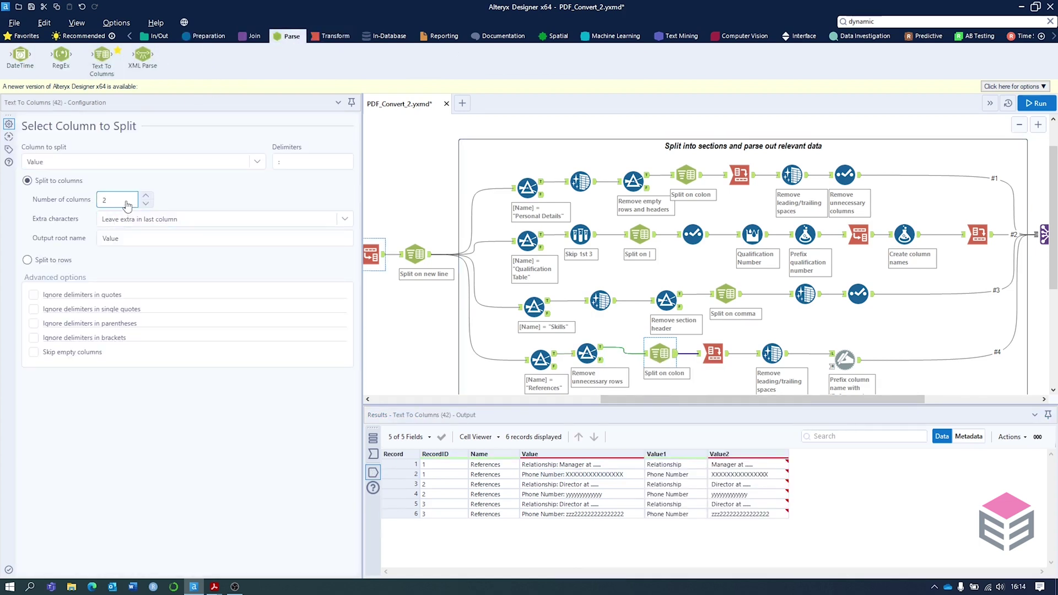
pyautogui.click(294, 160)
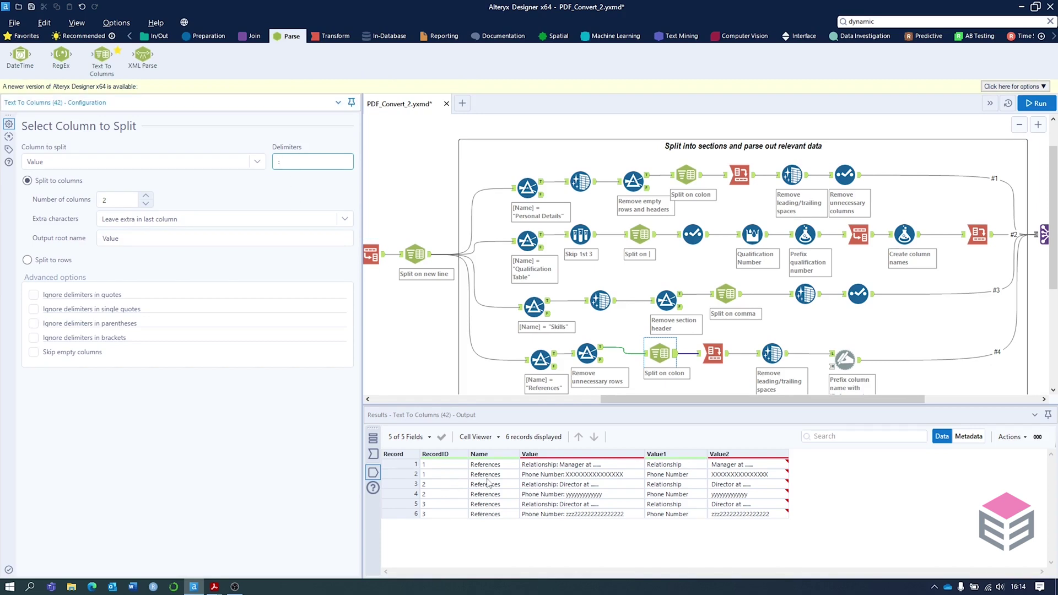
pyautogui.moveTo(720, 472)
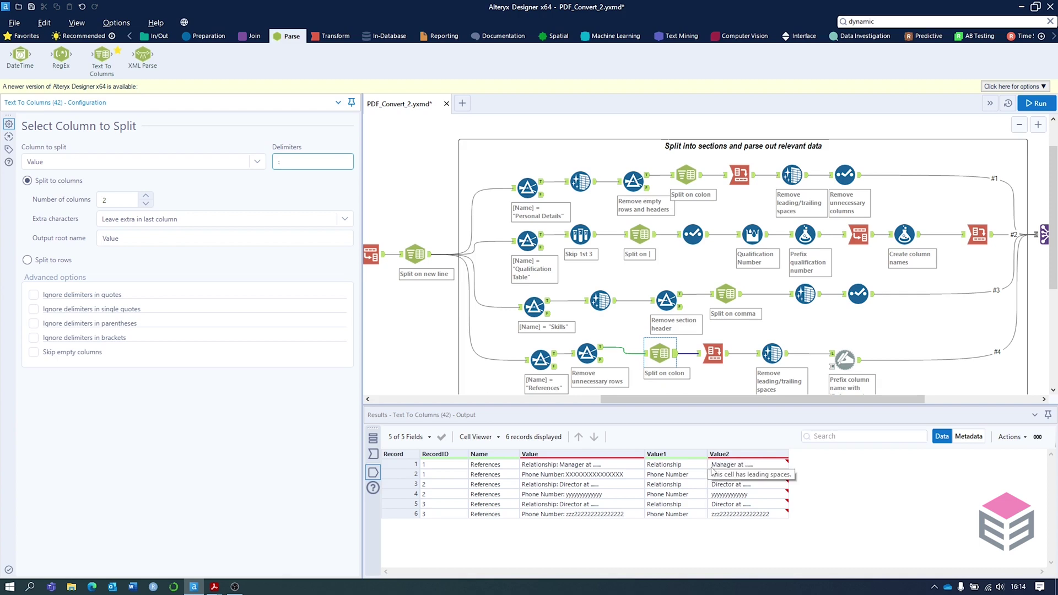
pyautogui.moveTo(722, 518)
# Review the References branch's Cross Tab settings and compare its input Value1 and Value2 columns with its output
pyautogui.click(714, 357)
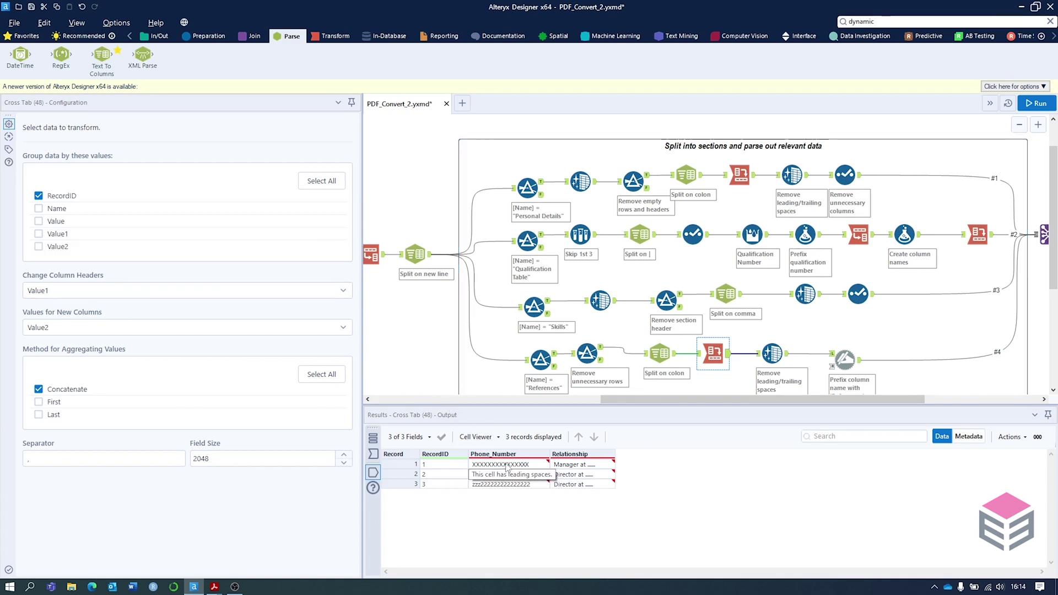
pyautogui.click(375, 454)
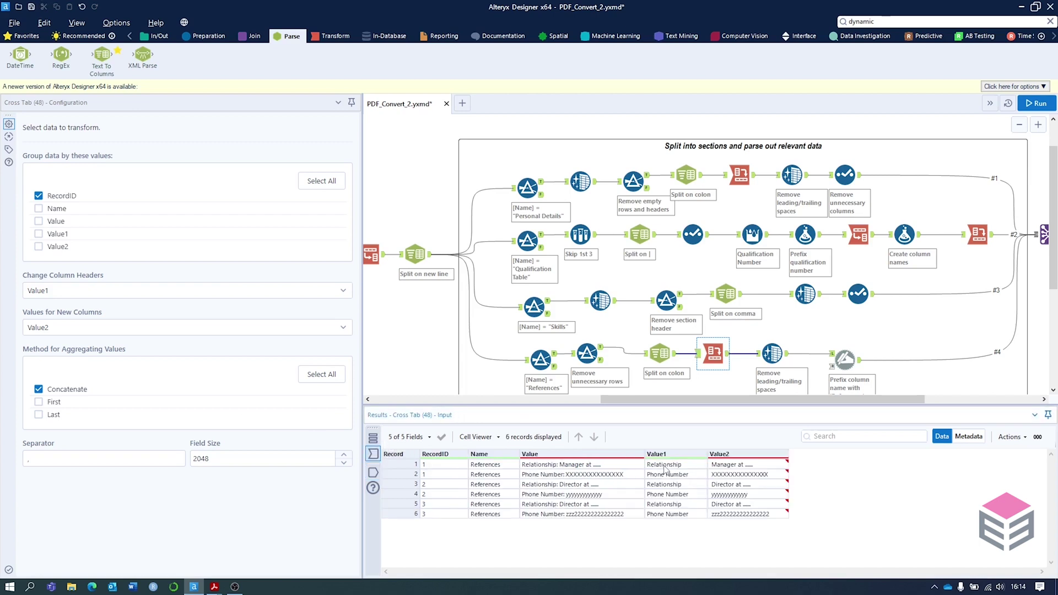
pyautogui.moveTo(665, 468); pyautogui.dragTo(671, 479)
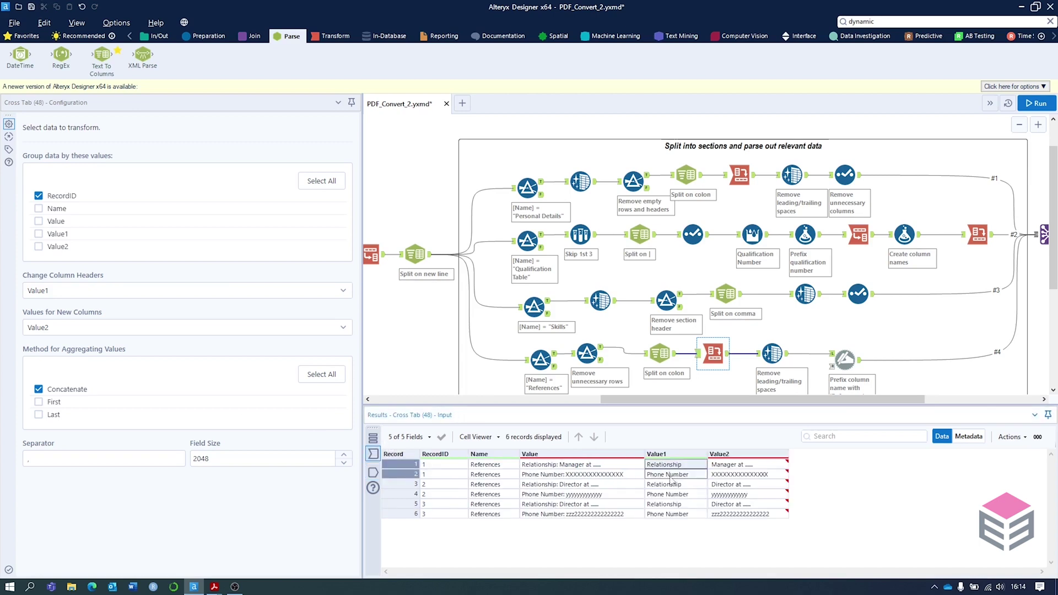
pyautogui.click(671, 484)
pyautogui.click(675, 495)
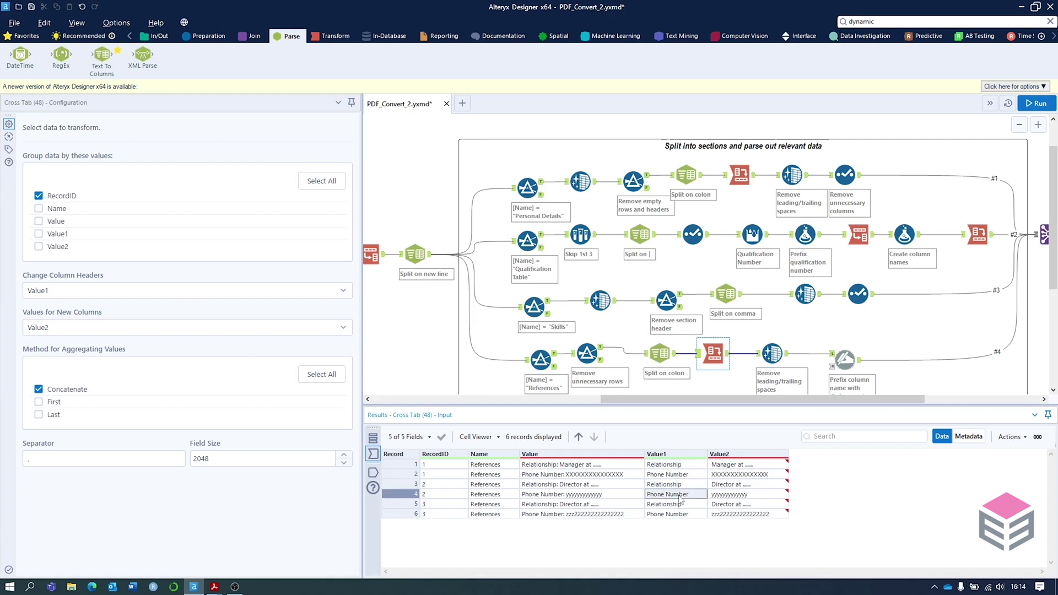
pyautogui.click(738, 466)
pyautogui.click(738, 475)
pyautogui.click(740, 484)
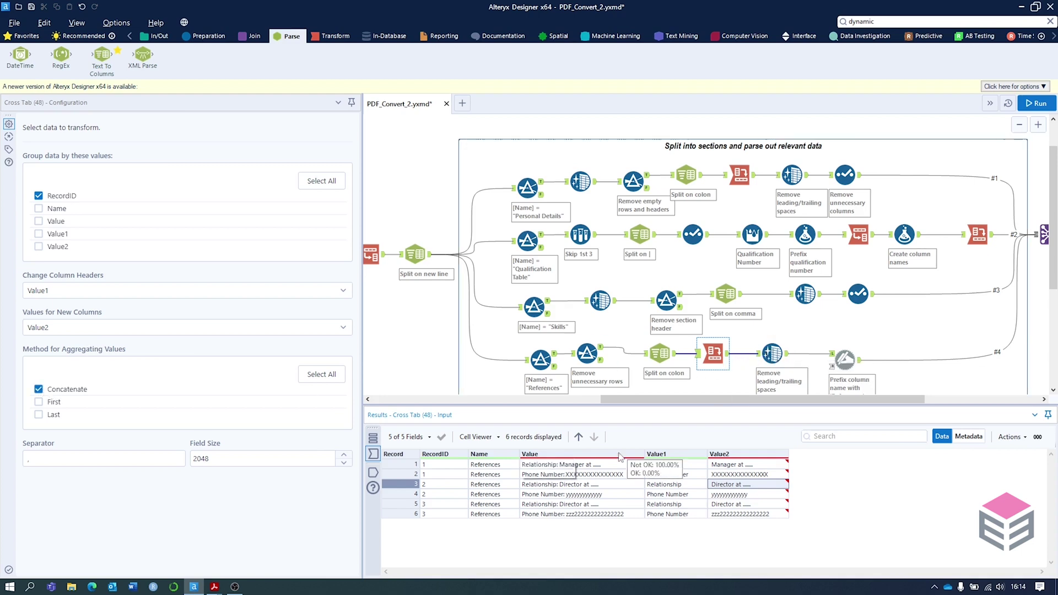
pyautogui.click(374, 473)
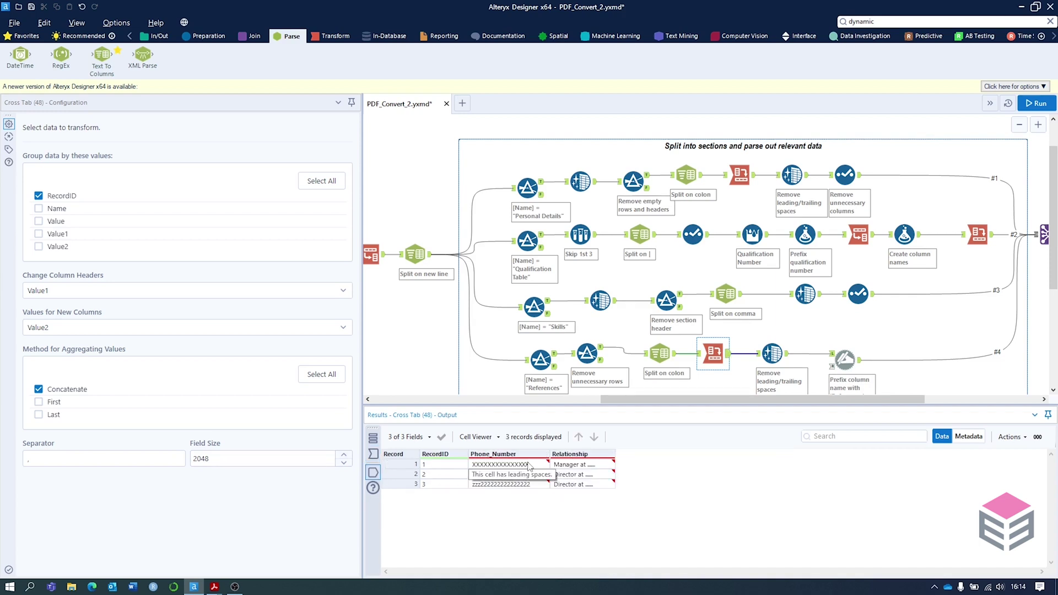
# Check the References branch's Data Cleansing options and output, and look up the Dynamic Rename tool used after it in the tool search
pyautogui.click(773, 359)
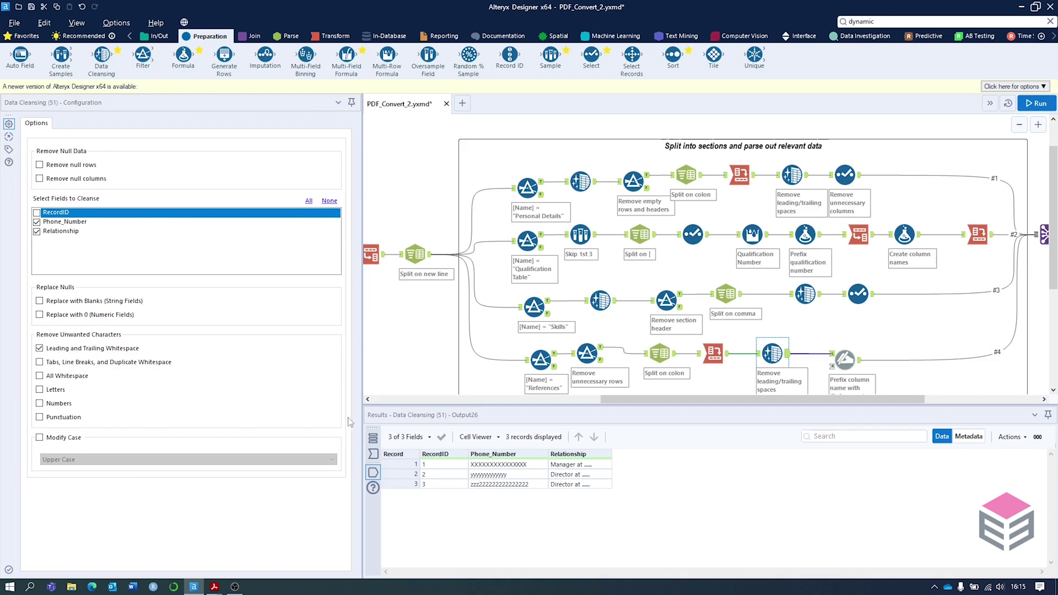
pyautogui.click(845, 361)
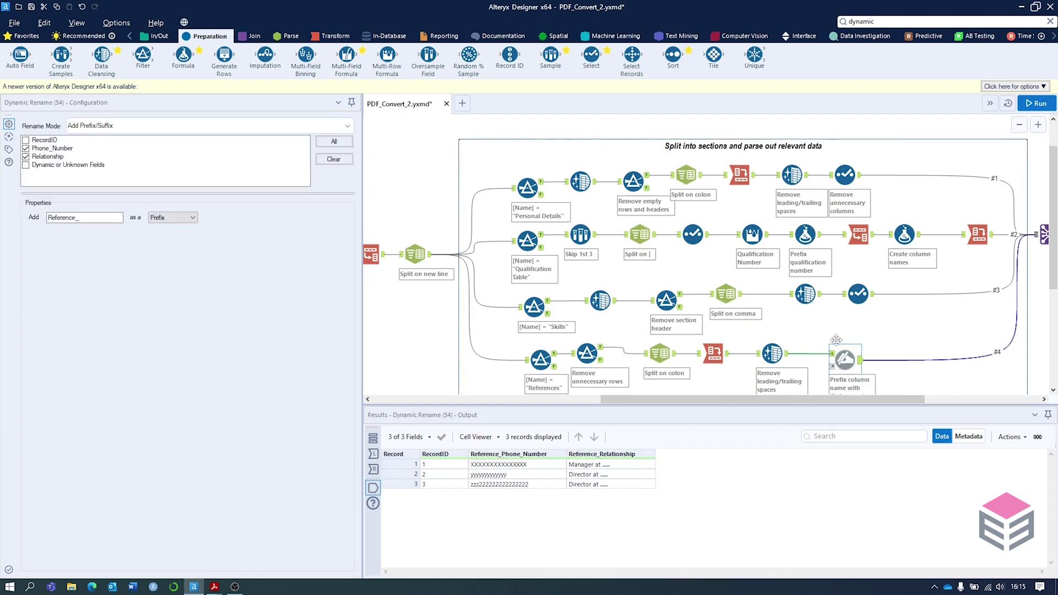
pyautogui.click(875, 24)
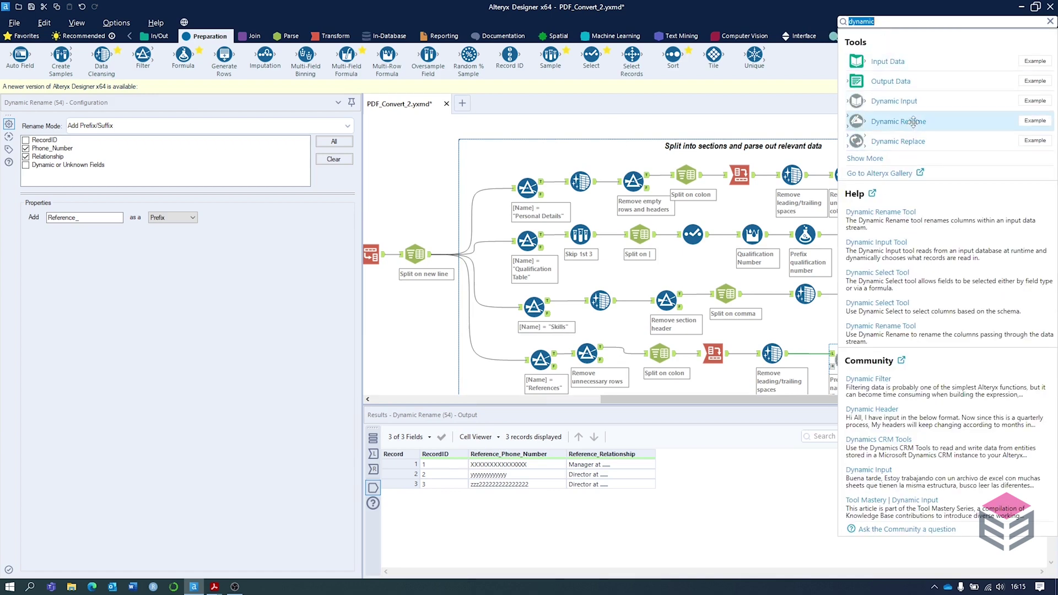
# Examine the Dynamic Rename tool's rename modes, selected fields, prefix or suffix choice and the Reference_ prefix text
pyautogui.click(347, 130)
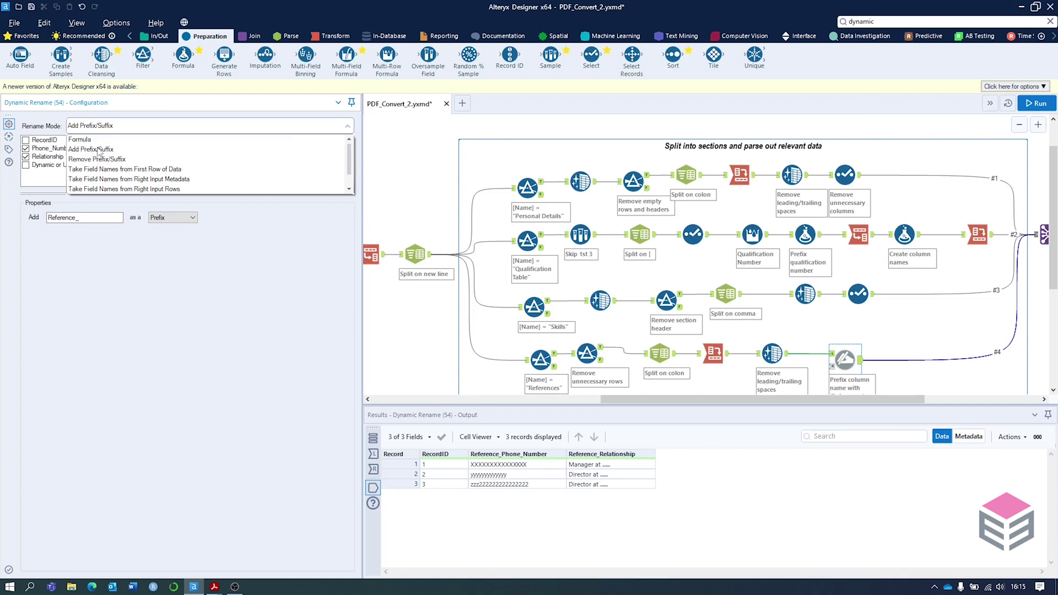
pyautogui.click(47, 169)
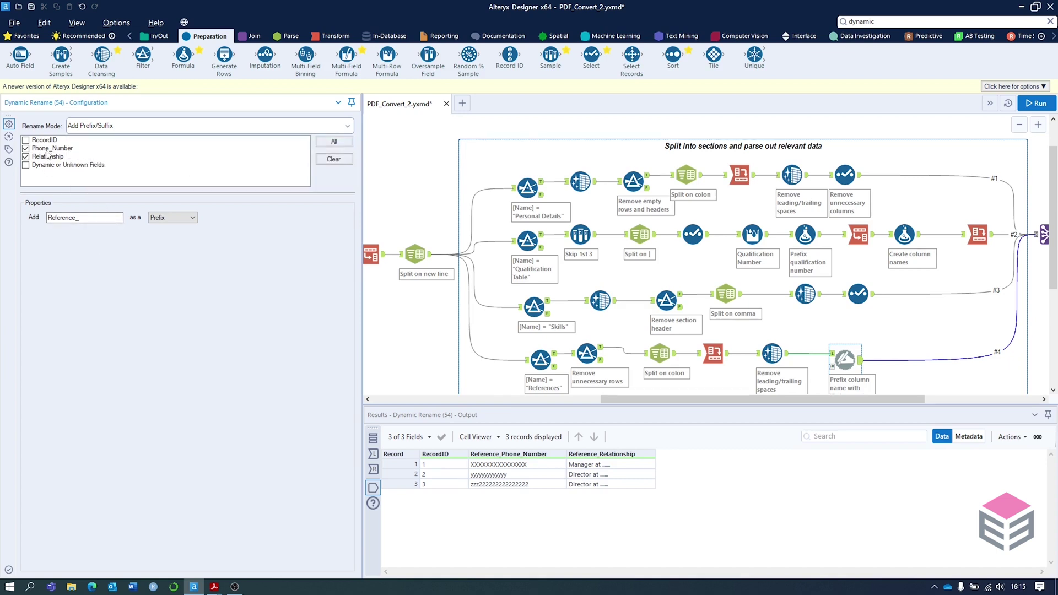
pyautogui.click(171, 219)
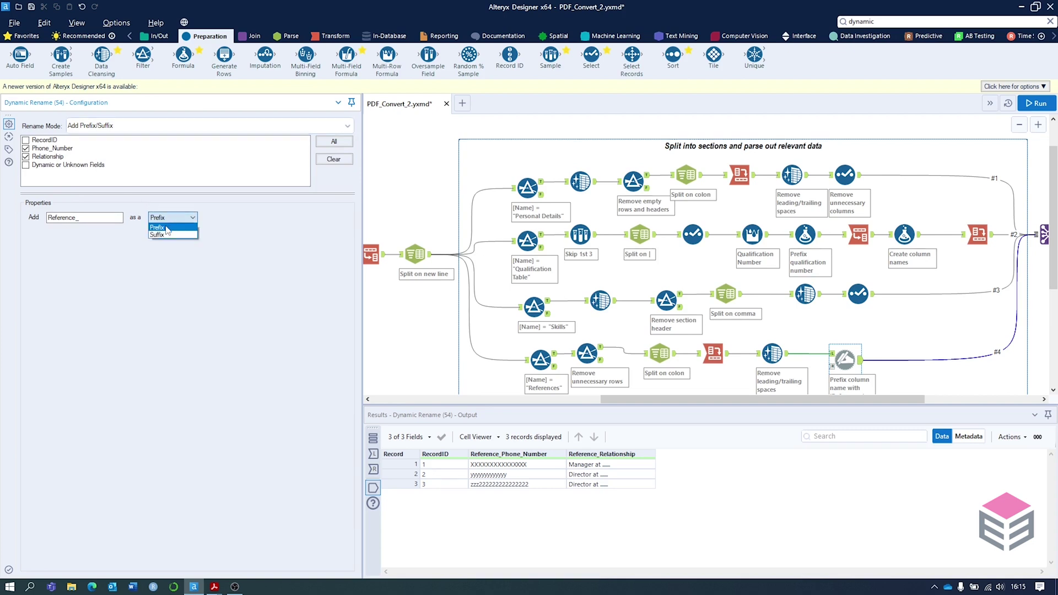
pyautogui.click(165, 229)
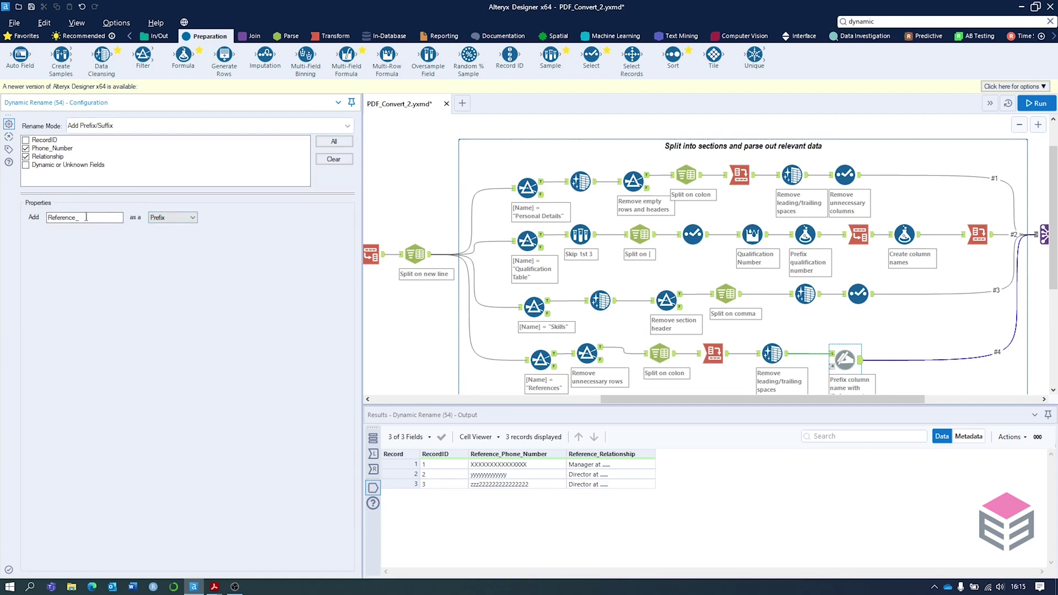
pyautogui.moveTo(49, 220); pyautogui.dragTo(76, 223)
# Review the Join Multiple tool combining the four branches on RecordID, and look through its output columns up to Reference_Relationship
pyautogui.click(1036, 348)
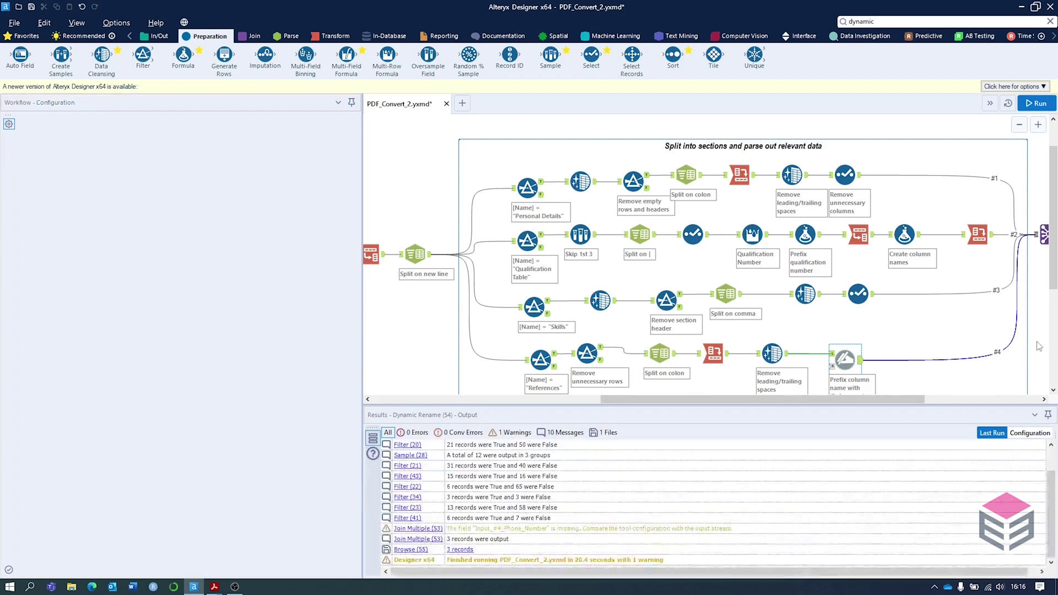
pyautogui.click(1039, 346)
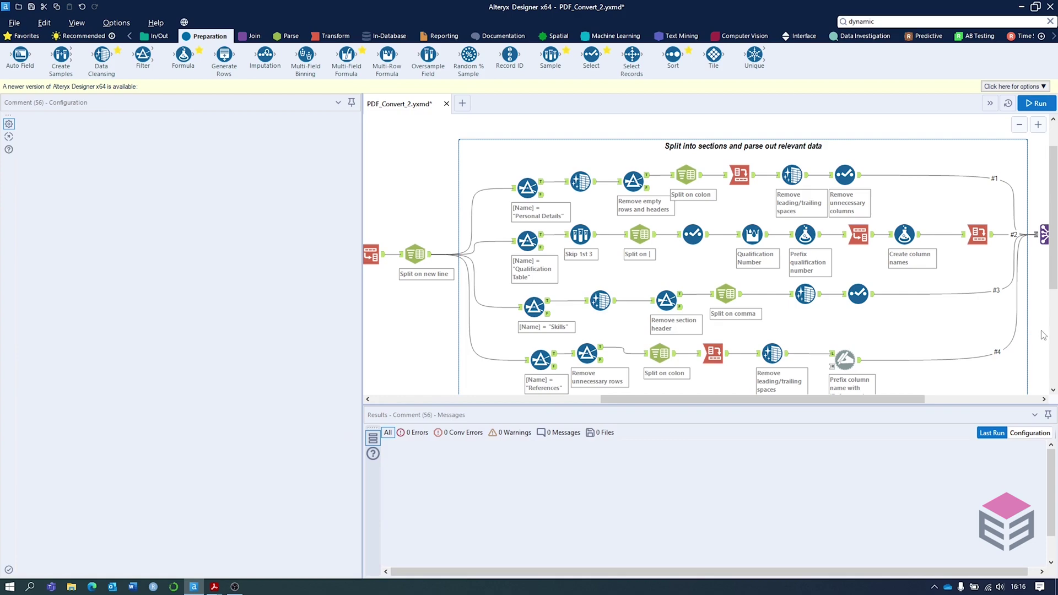
pyautogui.click(1043, 335)
pyautogui.click(1043, 234)
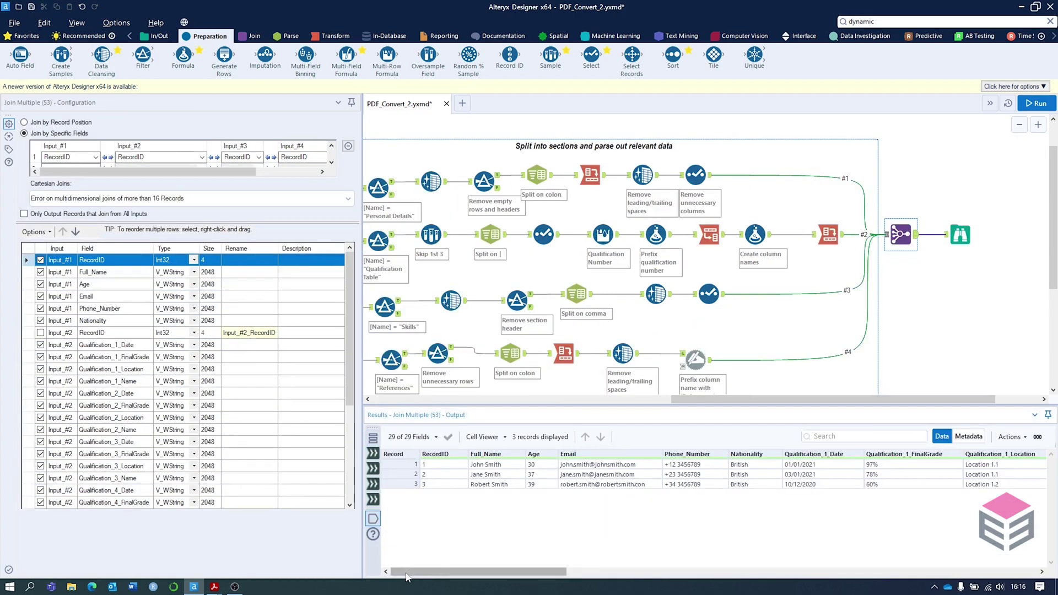
pyautogui.moveTo(407, 576); pyautogui.dragTo(918, 582)
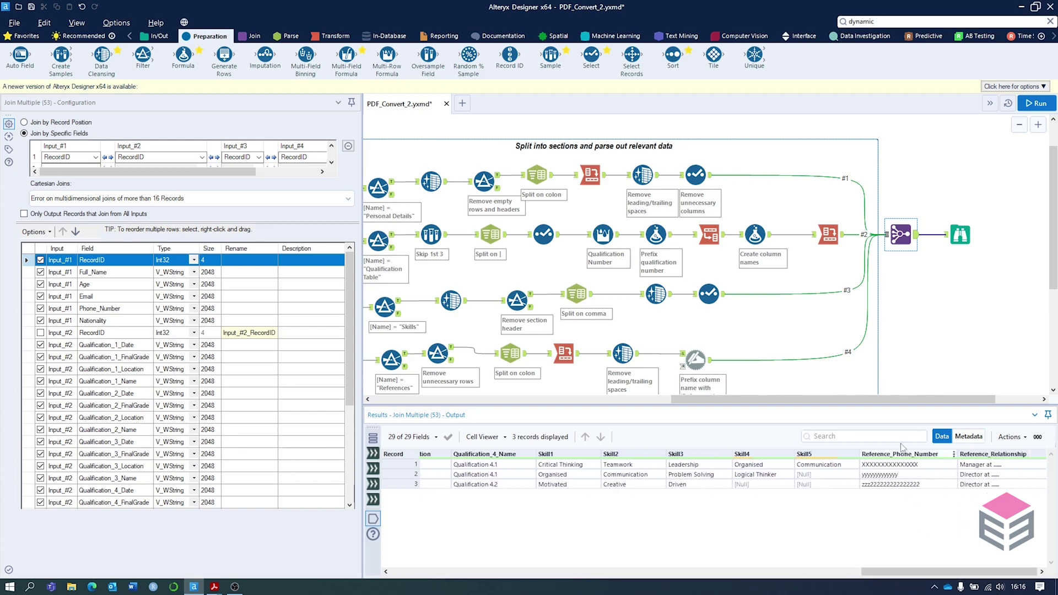
pyautogui.click(932, 201)
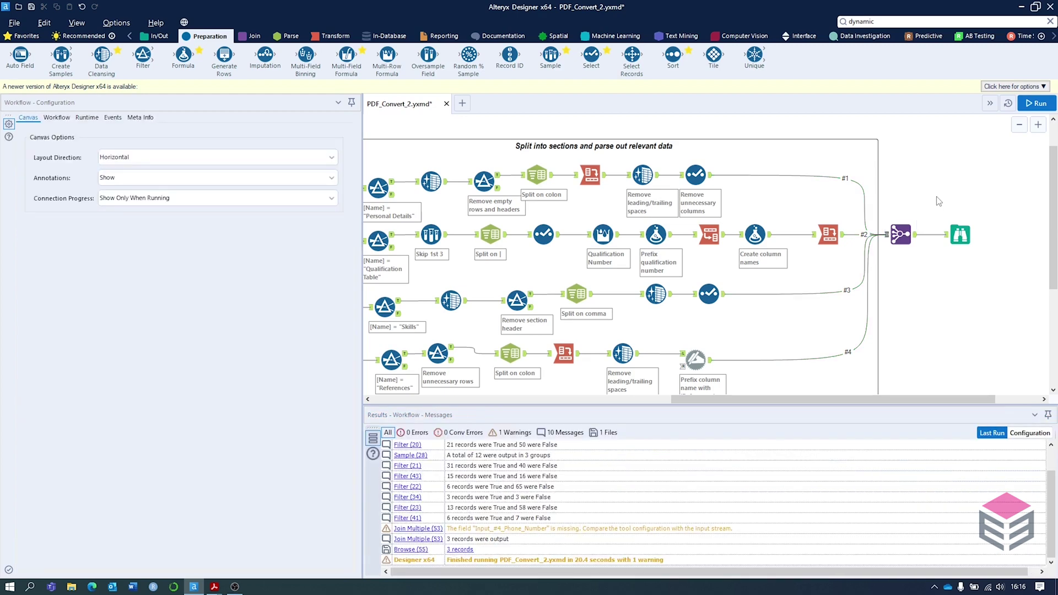